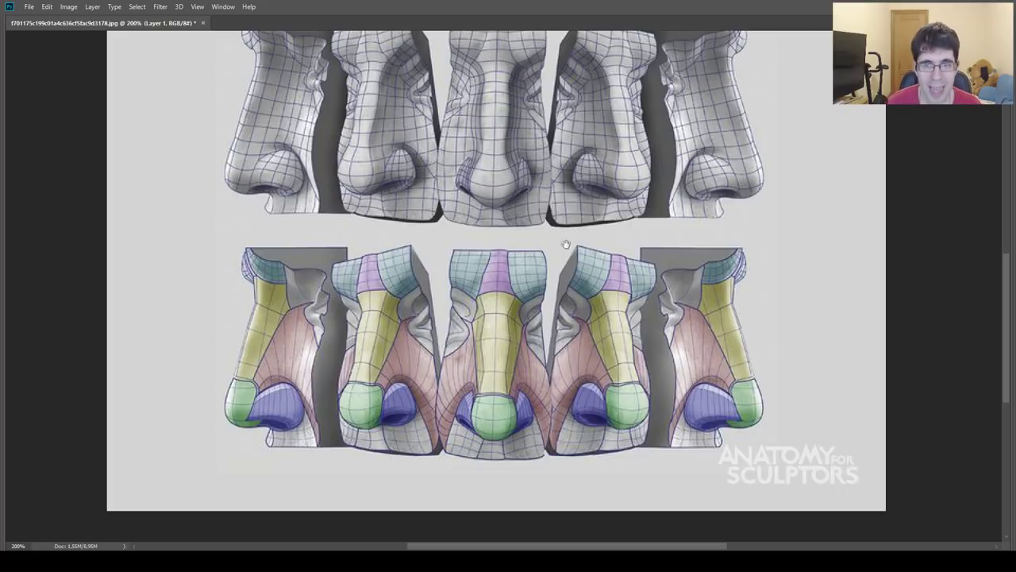
Step: Zoom out to 100% to see the whole reference sheet, then zoom to 300% on the colour-coded nose row
left_click_drag(566, 244, 569, 263)
key("ctrl+minus")
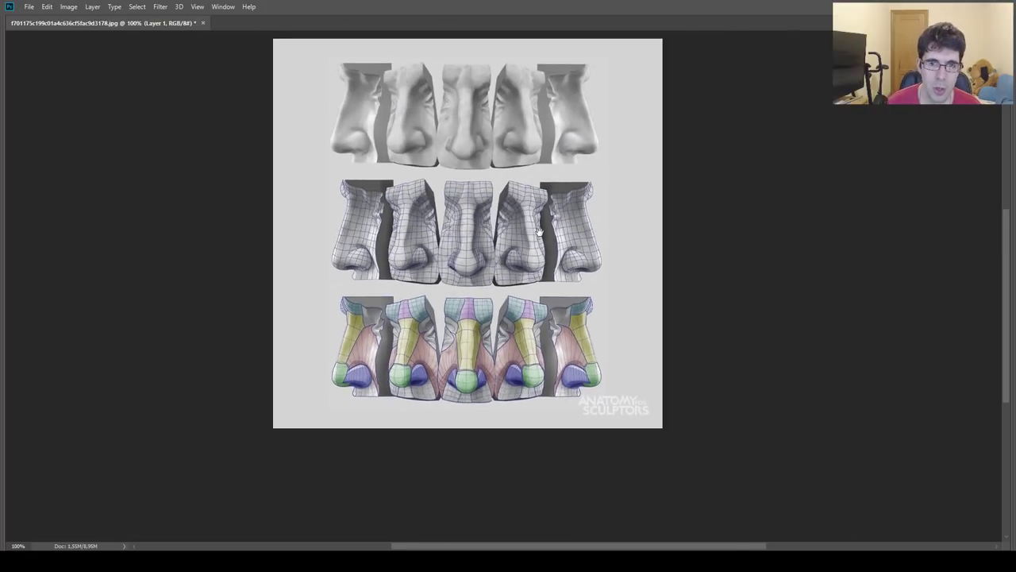
key("ctrl+plus")
key("ctrl+minus")
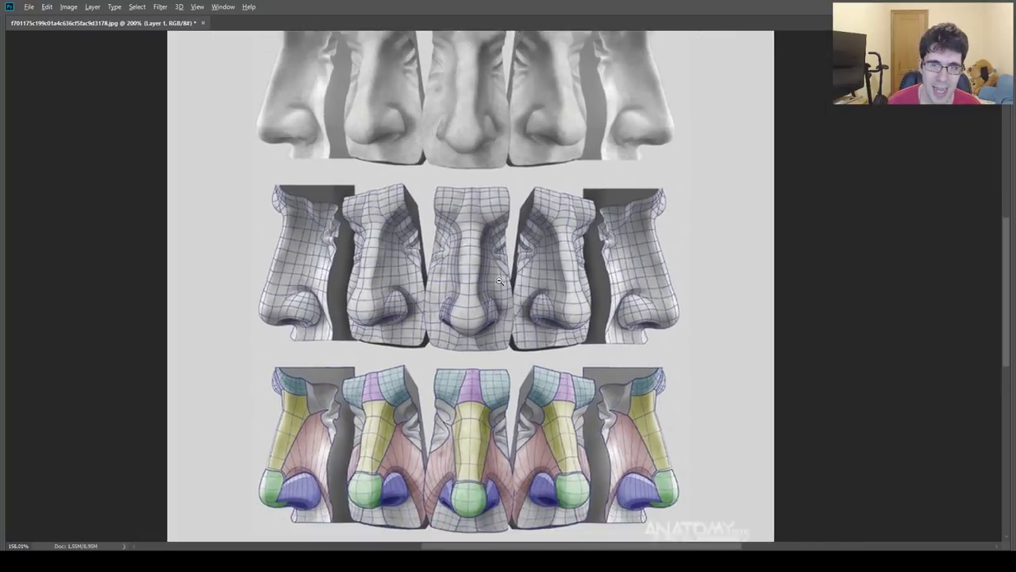
left_click_drag(499, 281, 556, 350, "alt")
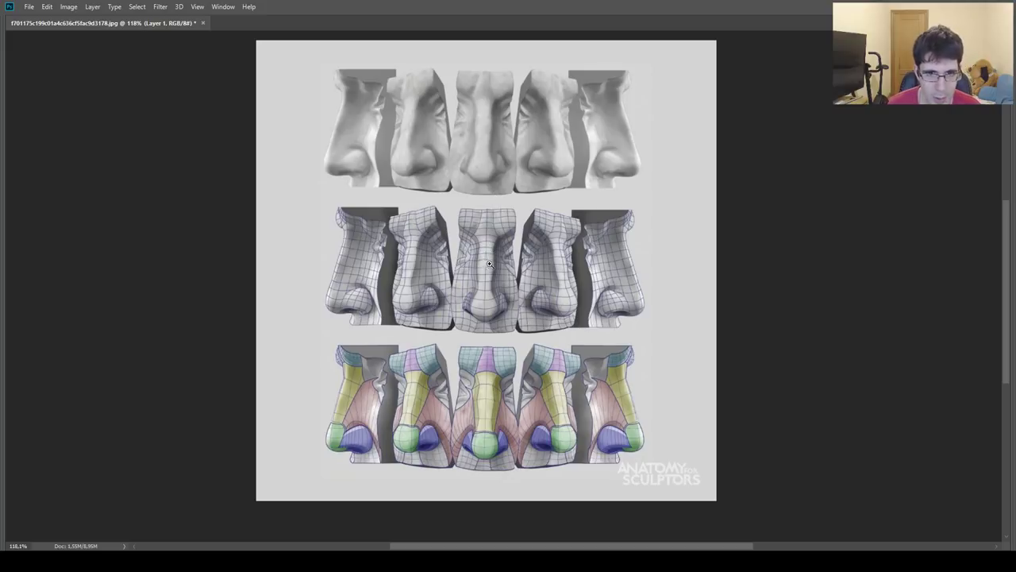
left_click(490, 347)
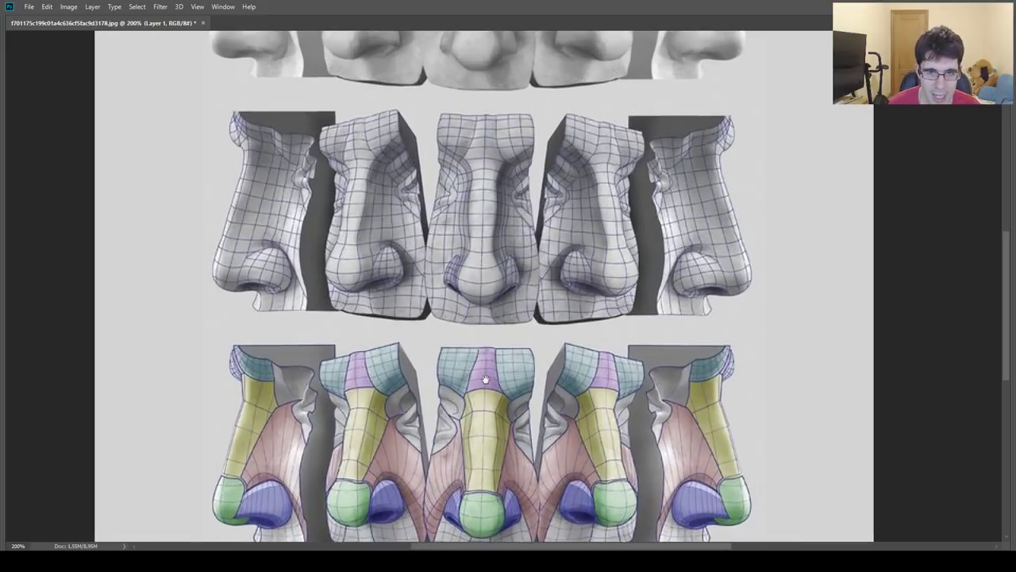
left_click(445, 325)
left_click_drag(392, 316, 432, 317)
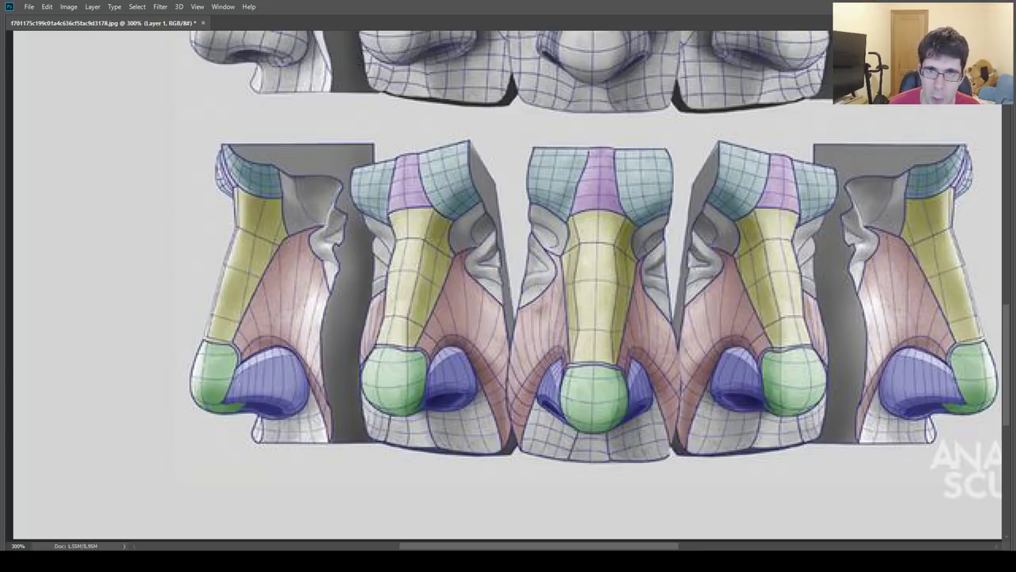
mouse_move(585, 189)
left_mouse_down()
mouse_move(533, 172)
mouse_move(640, 175)
left_mouse_up()
key("ctrl+z")
left_click_drag(577, 156, 597, 207)
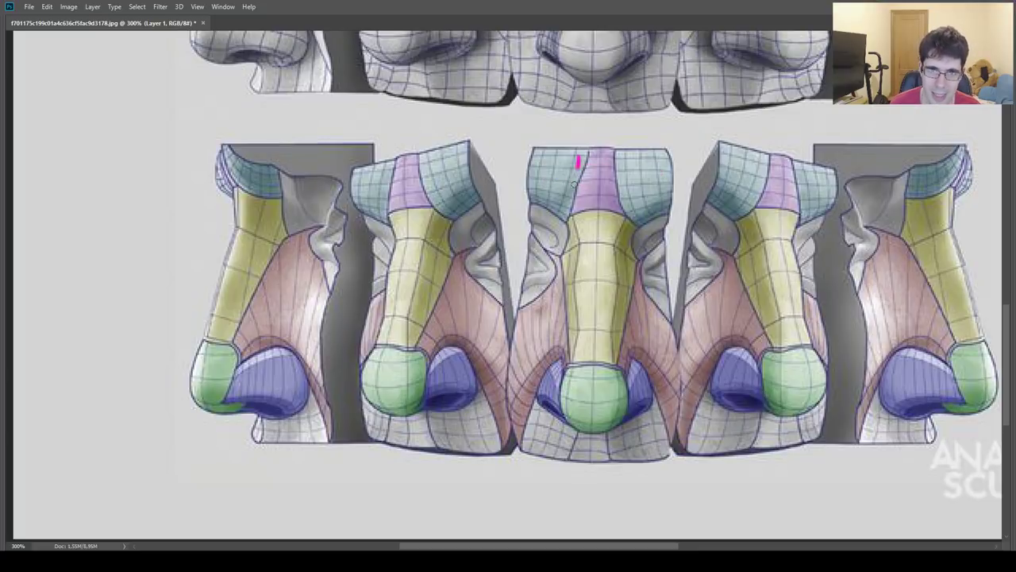
key("ctrl+z")
left_click_drag(592, 167, 594, 159)
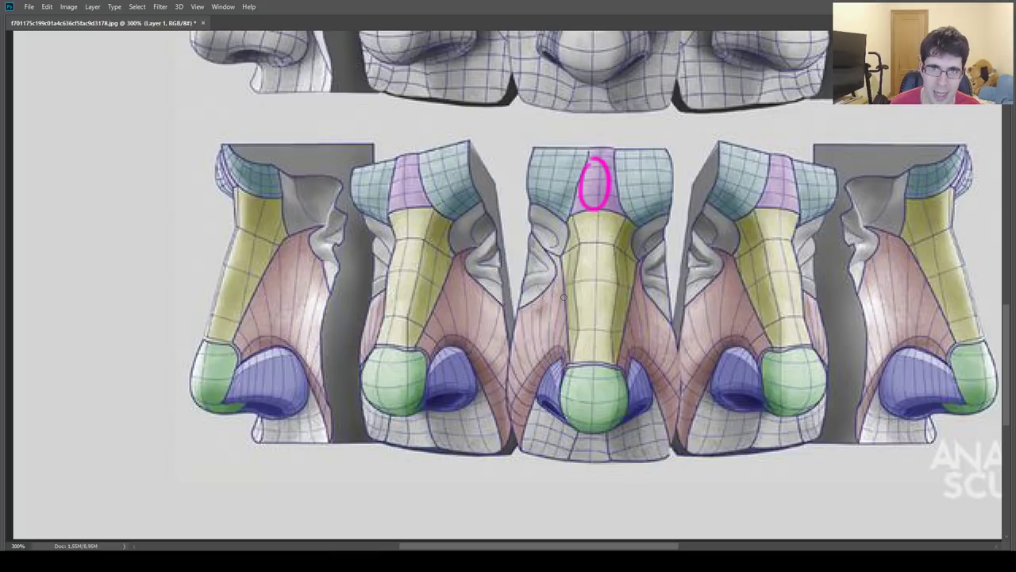
key("ctrl+z")
left_click_drag(570, 216, 560, 230)
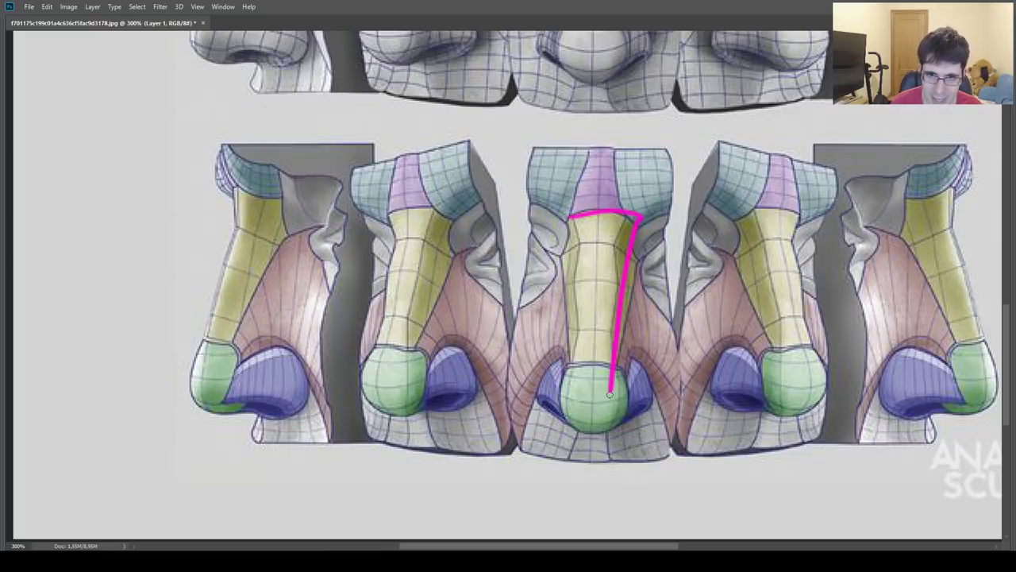
key("ctrl+z")
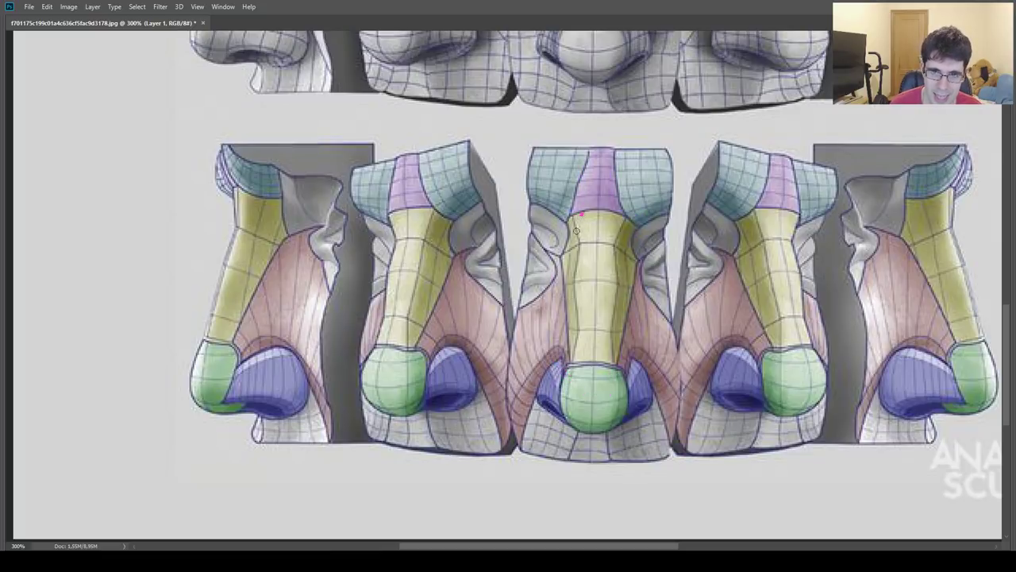
left_click_drag(584, 214, 608, 233)
key("ctrl+z")
mouse_move(581, 401)
left_mouse_down()
mouse_move(599, 373)
mouse_move(643, 374)
left_mouse_up()
key("ctrl+z")
key("ctrl+z")
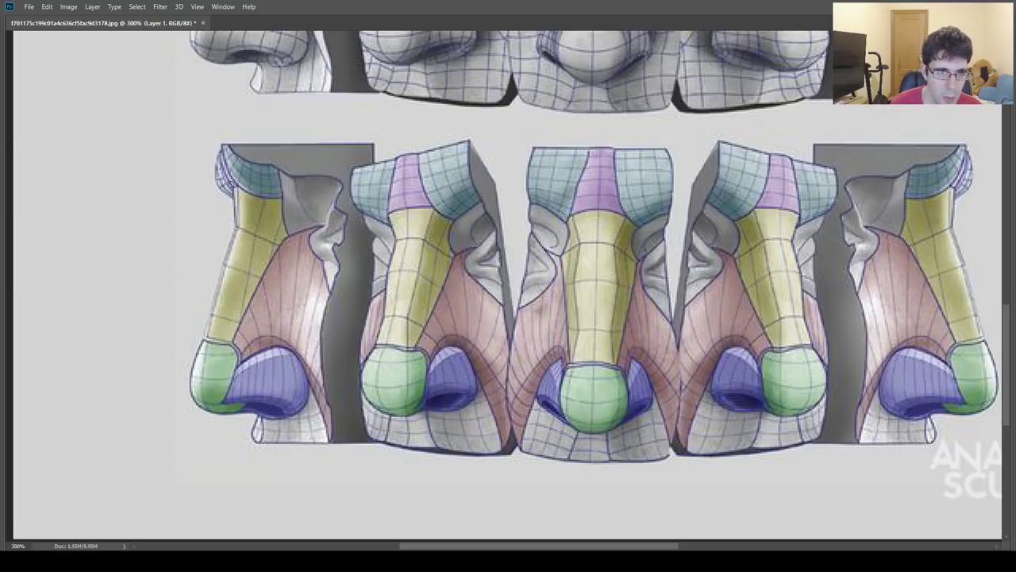
mouse_move(231, 185)
left_mouse_down()
mouse_move(250, 222)
mouse_move(250, 348)
left_mouse_up()
key("ctrl+z")
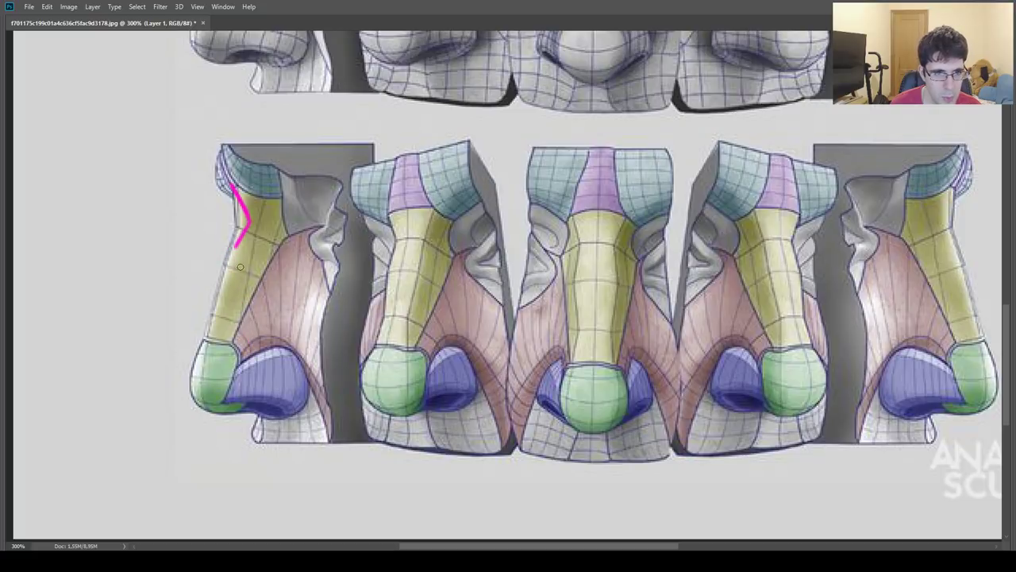
mouse_move(249, 223)
left_mouse_down()
mouse_move(240, 270)
mouse_move(292, 400)
left_mouse_up()
left_click_drag(275, 349, 268, 413)
left_click_drag(258, 316, 273, 387)
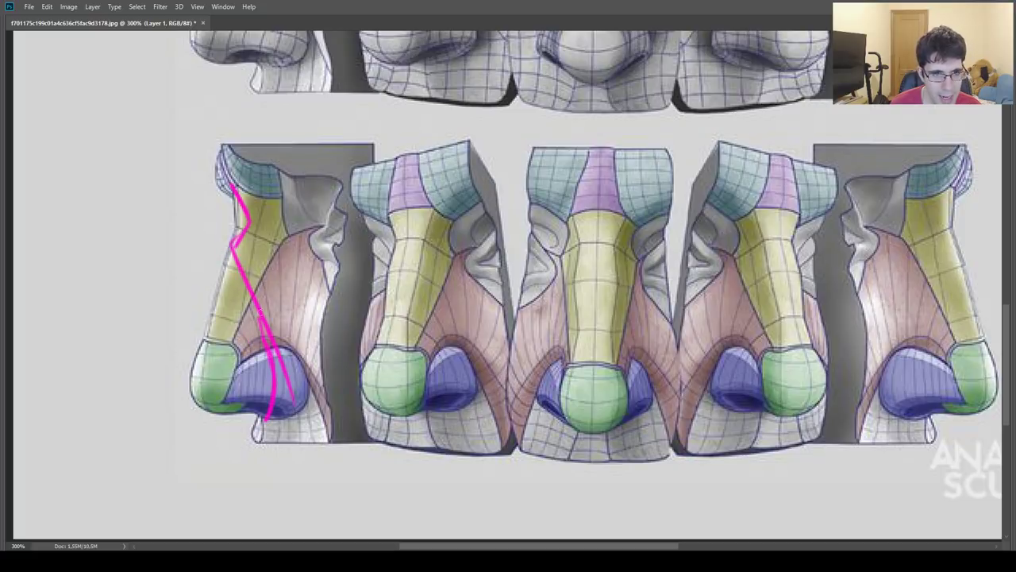
mouse_move(230, 250)
left_mouse_down()
mouse_move(273, 404)
mouse_move(268, 426)
left_mouse_up()
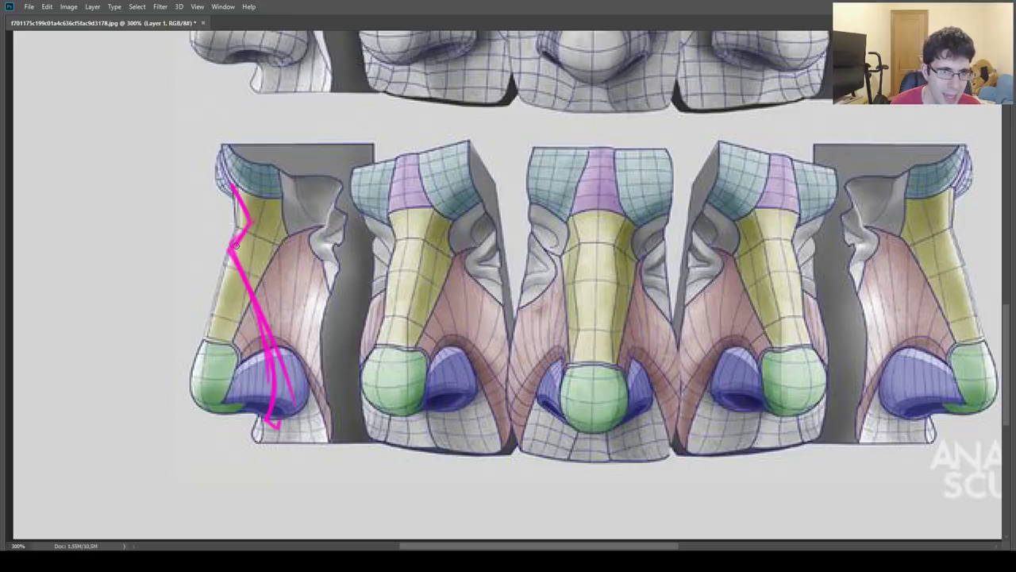
left_click_drag(183, 204, 232, 238)
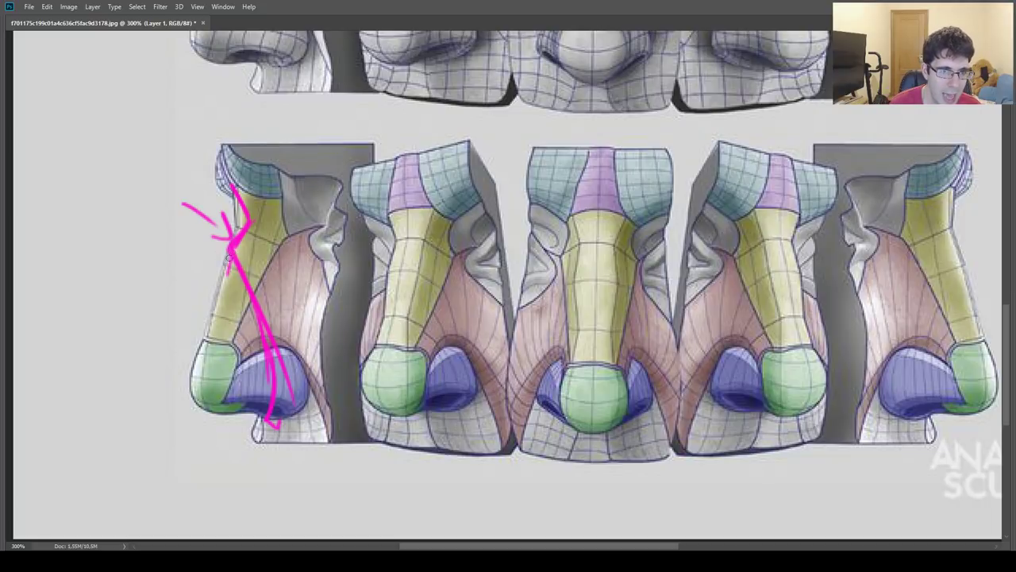
mouse_move(232, 242)
left_mouse_down()
mouse_move(201, 360)
mouse_move(203, 409)
left_mouse_up()
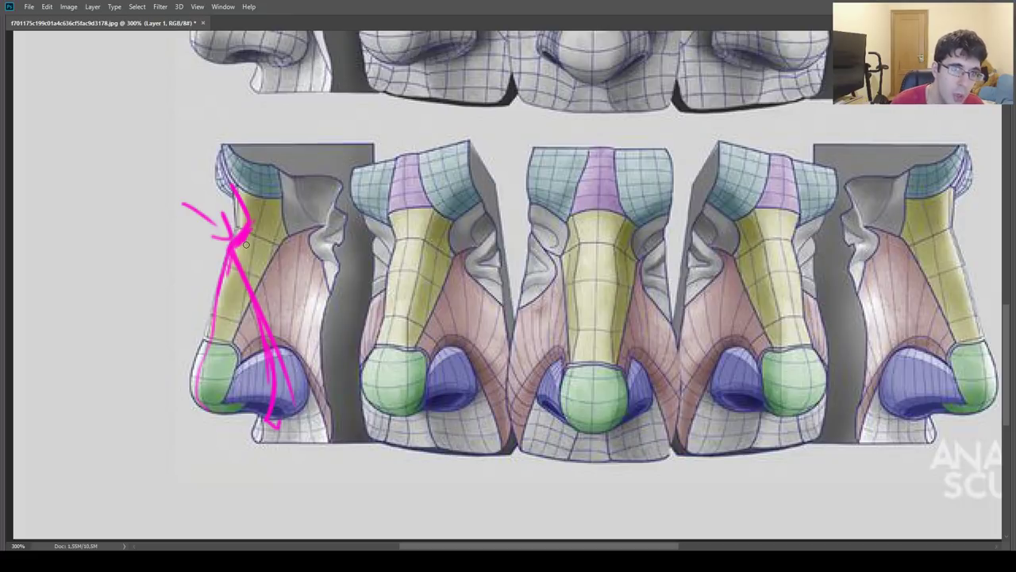
left_click_drag(230, 279, 273, 423)
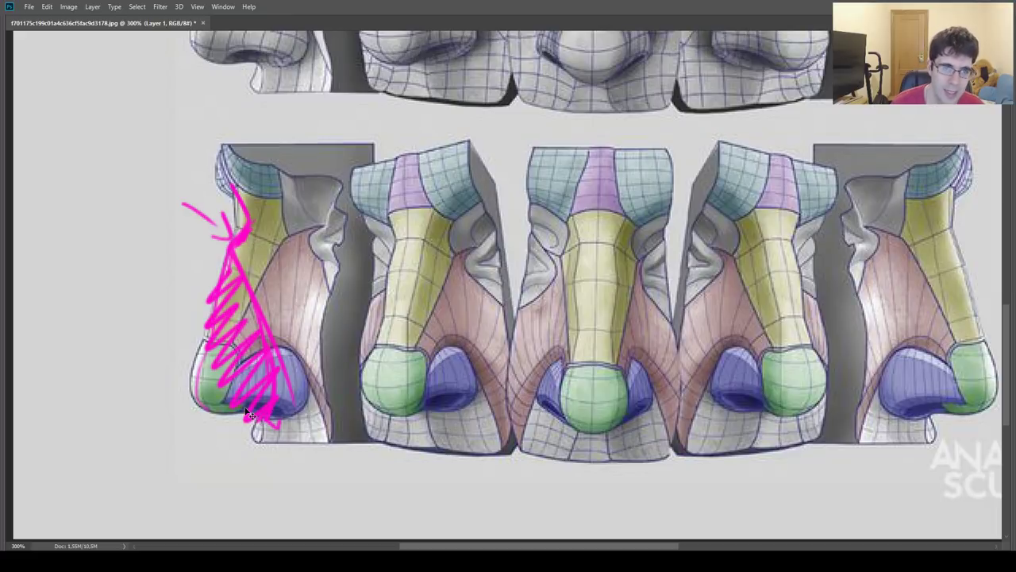
key("ctrl+z")
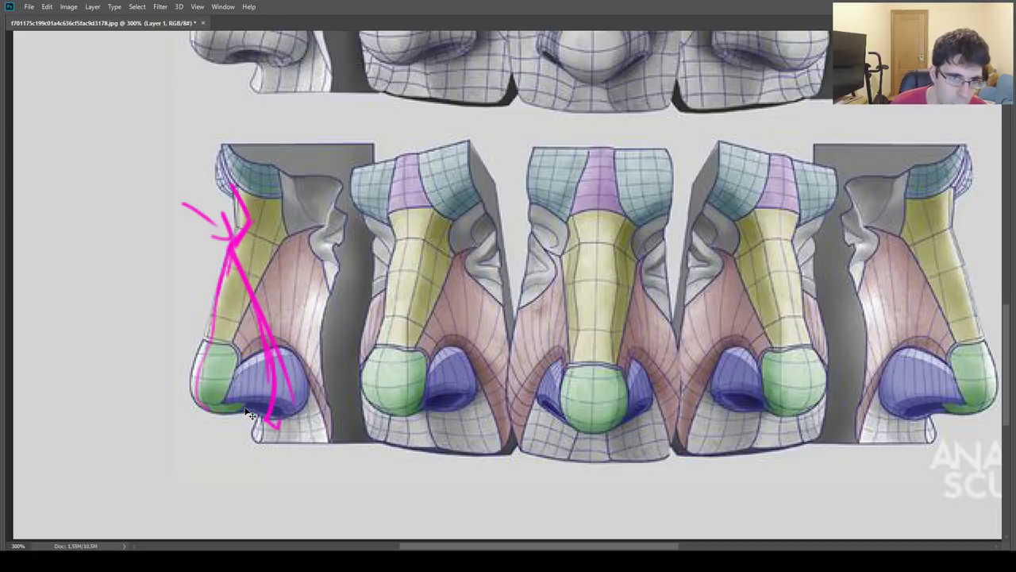
key("ctrl+alt+z")
key("ctrl+alt+z")
key("ctrl+alt+z")
key("ctrl+alt+z")
key("ctrl+alt+z")
key("ctrl+alt+z")
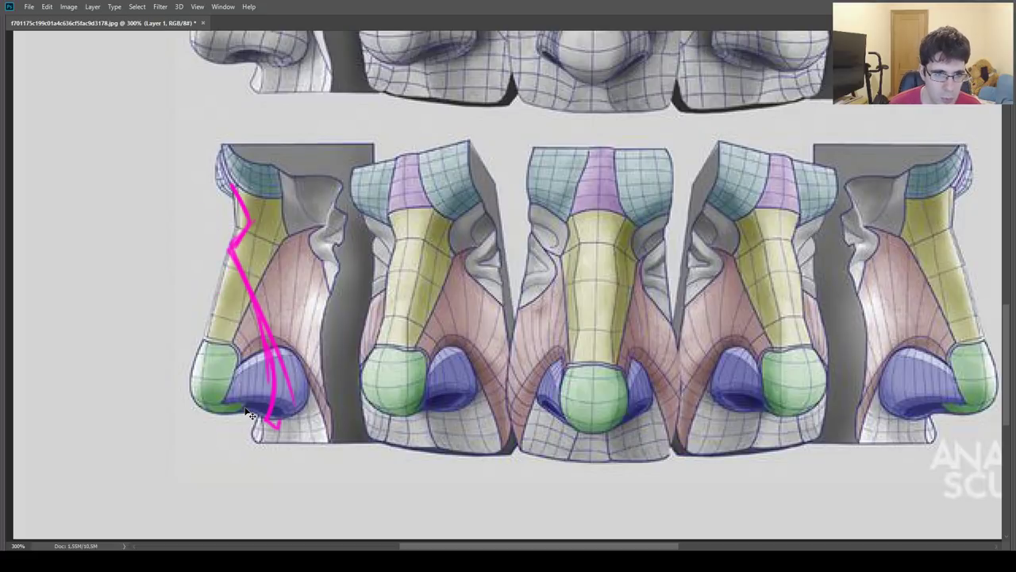
key("ctrl+alt+z")
key("ctrl+alt+z")
key("ctrl+alt+z")
key("ctrl+alt+z")
key("ctrl+alt+z")
key("ctrl+alt+z")
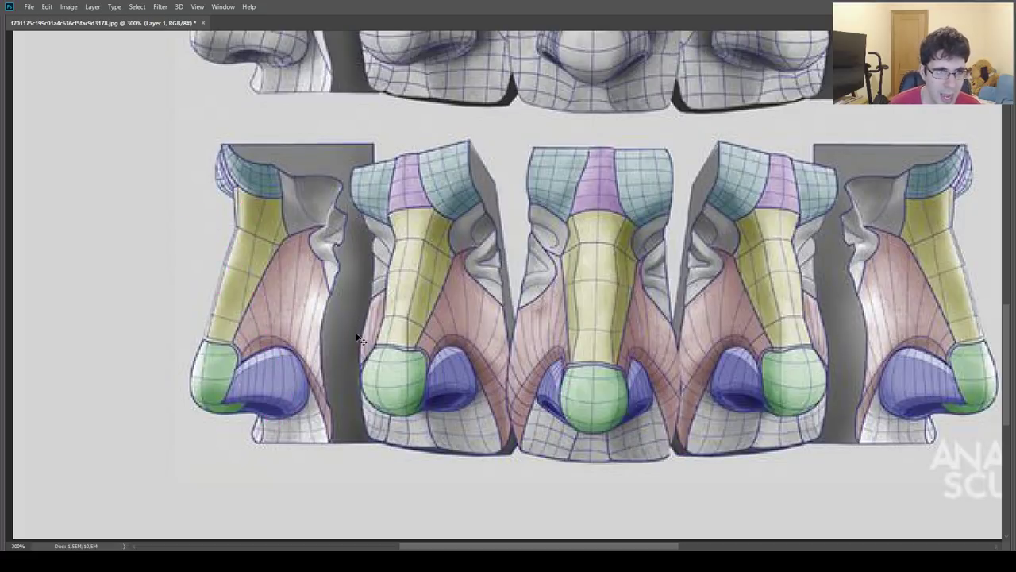
Step: Trial-trace the upper edges of the leftmost nose in magenta and undo them
left_click_drag(223, 174, 242, 215)
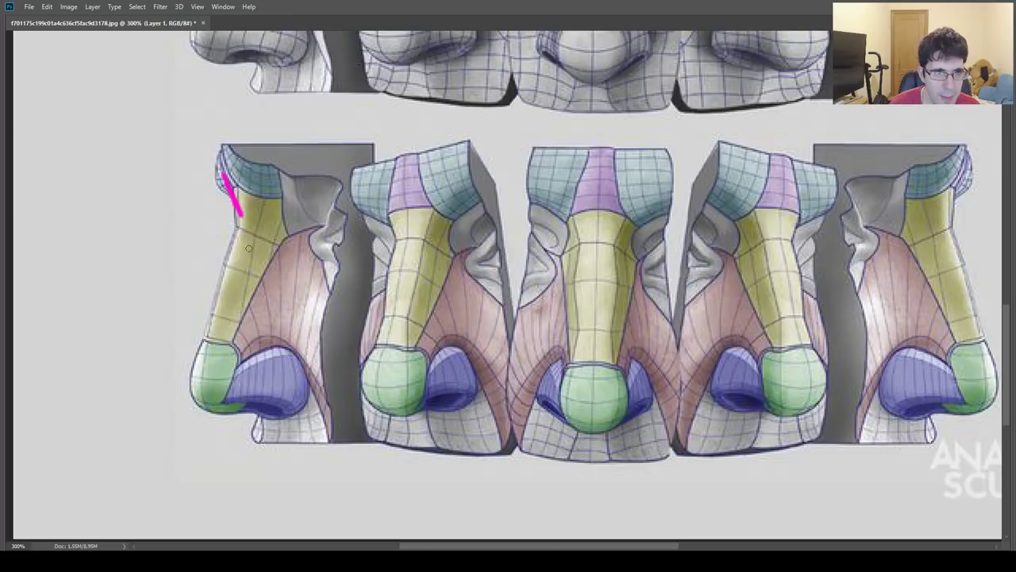
key("ctrl+alt+z")
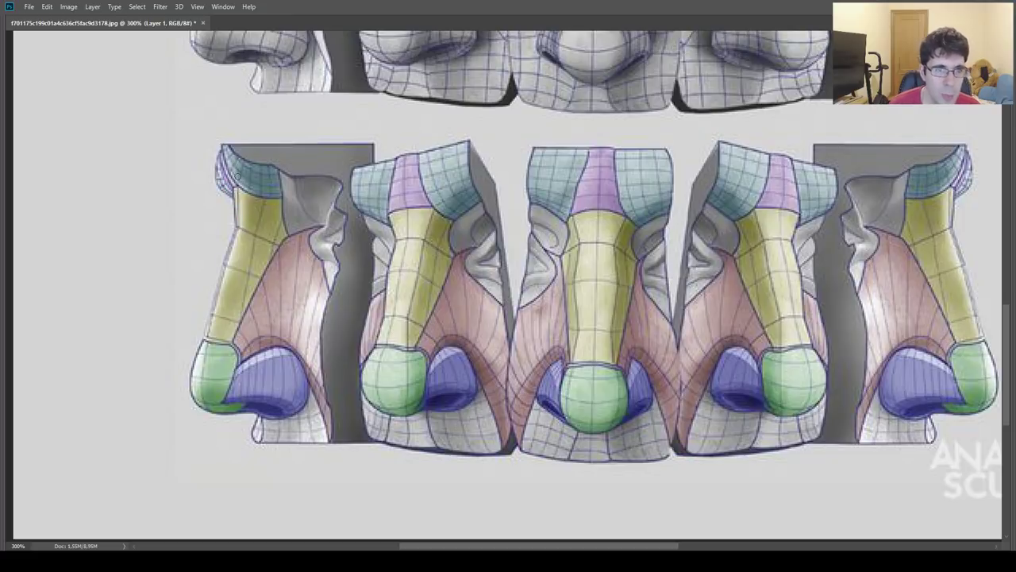
mouse_move(223, 164)
left_mouse_down()
mouse_move(225, 257)
mouse_move(215, 153)
mouse_move(225, 259)
left_mouse_up()
key("ctrl+z")
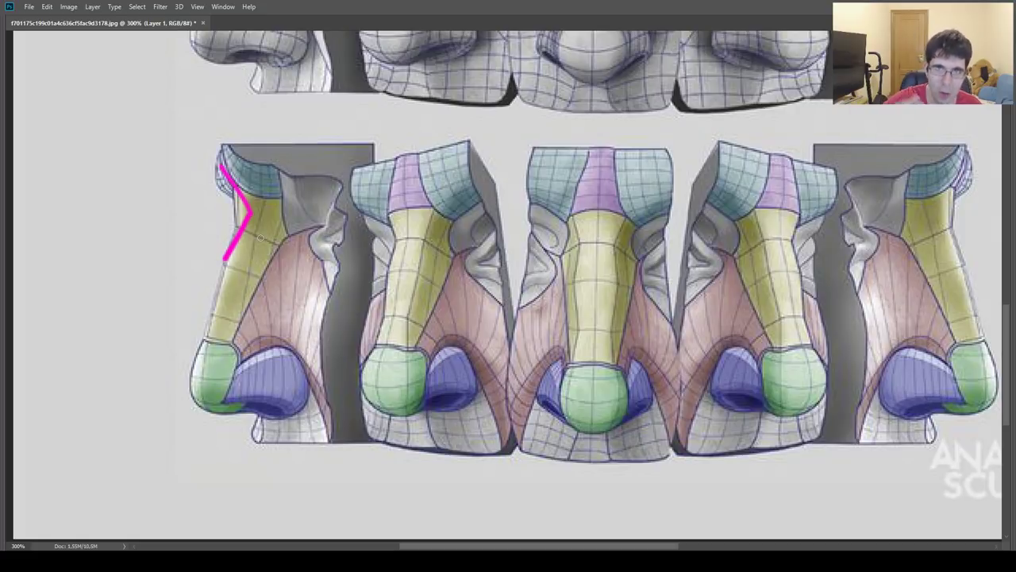
key("ctrl+z")
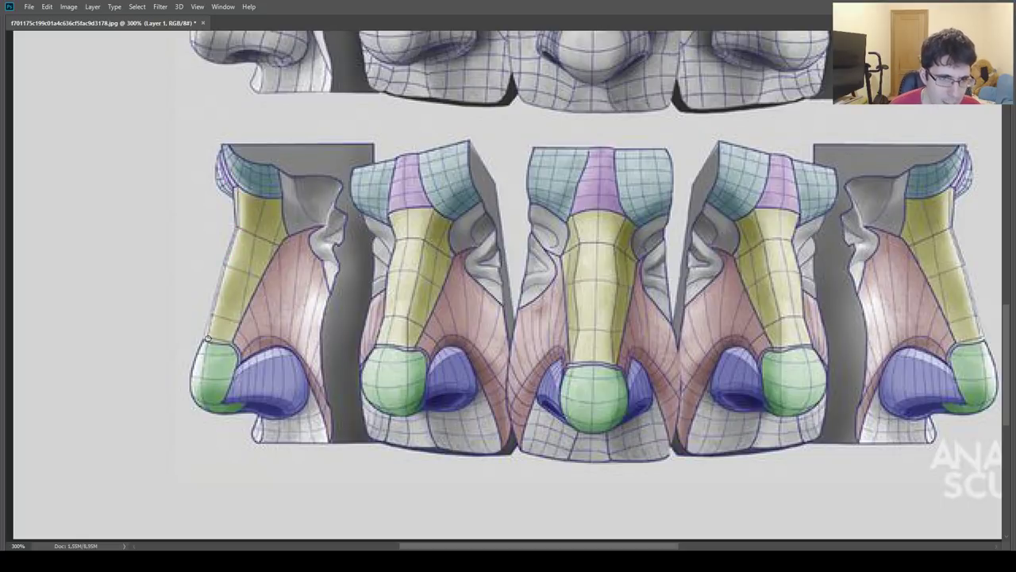
Step: Outline the leftmost nose's yellow bridge plane in magenta, adding a short tick
mouse_move(203, 338)
left_mouse_down()
mouse_move(277, 239)
mouse_move(275, 200)
mouse_move(234, 191)
mouse_move(237, 227)
mouse_move(205, 337)
left_mouse_up()
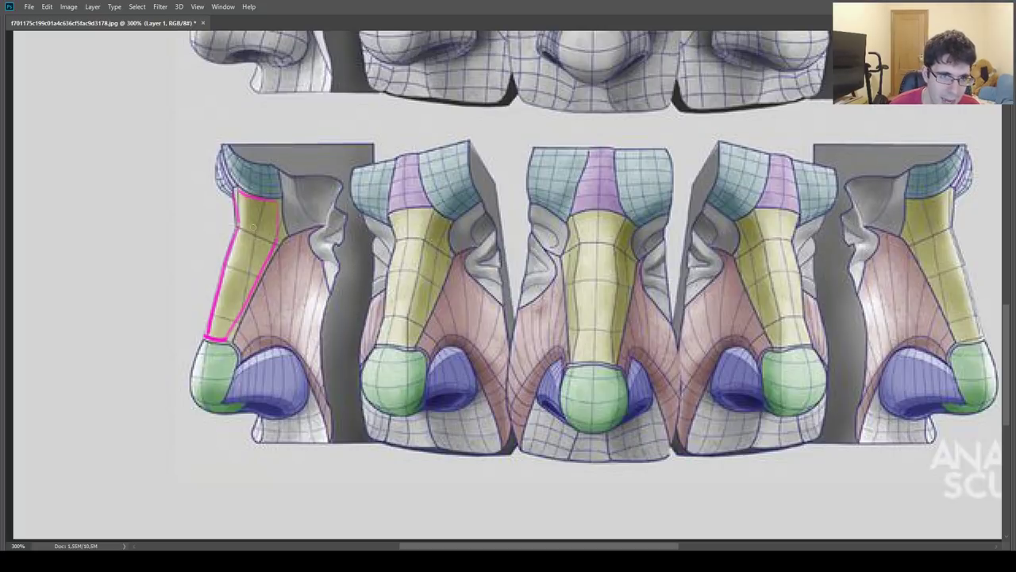
left_click(237, 232)
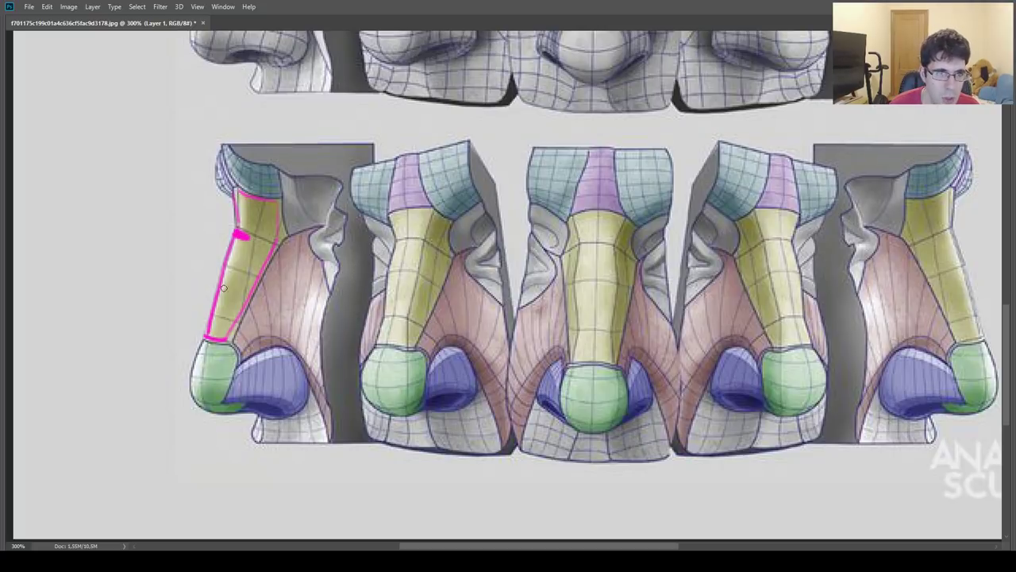
key("ctrl+z")
left_click(231, 248)
left_click_drag(232, 249, 237, 230)
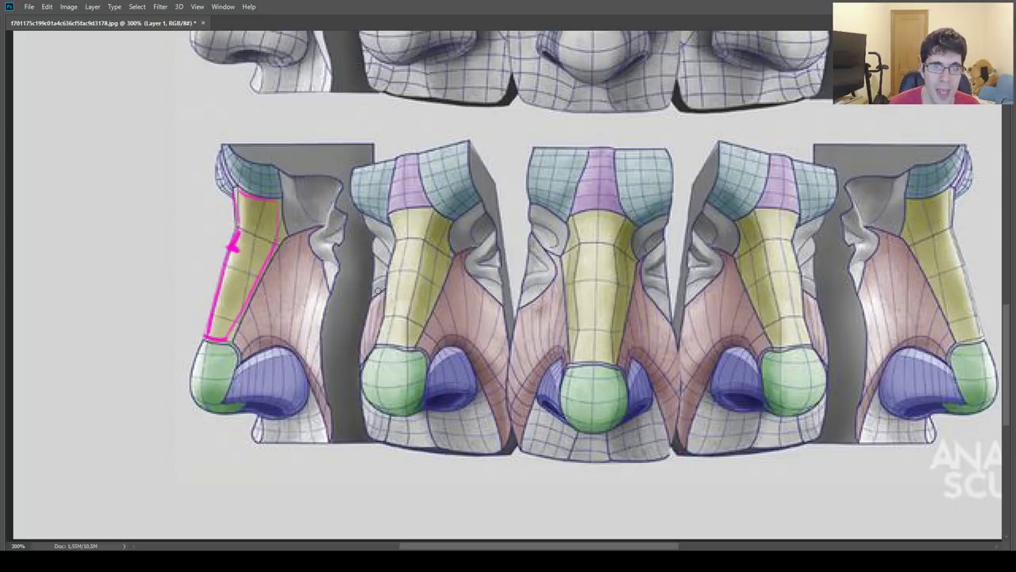
Step: Sketch bridge edges and top and bottom bars on the second nose, then undo them
left_click_drag(402, 223, 386, 269)
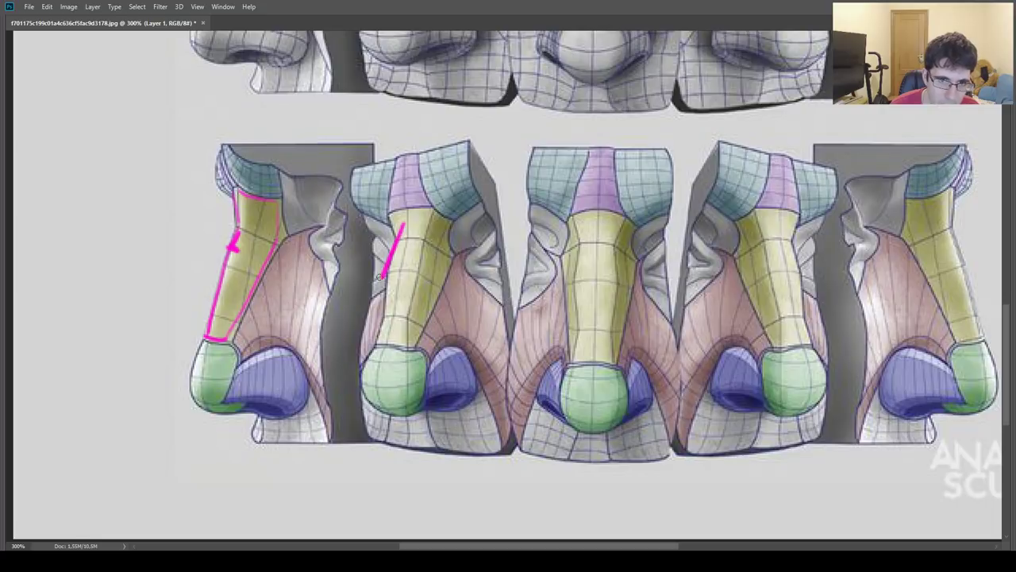
key("ctrl+z")
mouse_move(402, 219)
left_mouse_down()
mouse_move(385, 269)
mouse_move(385, 328)
mouse_move(422, 208)
left_mouse_up()
left_click_drag(387, 270, 429, 270)
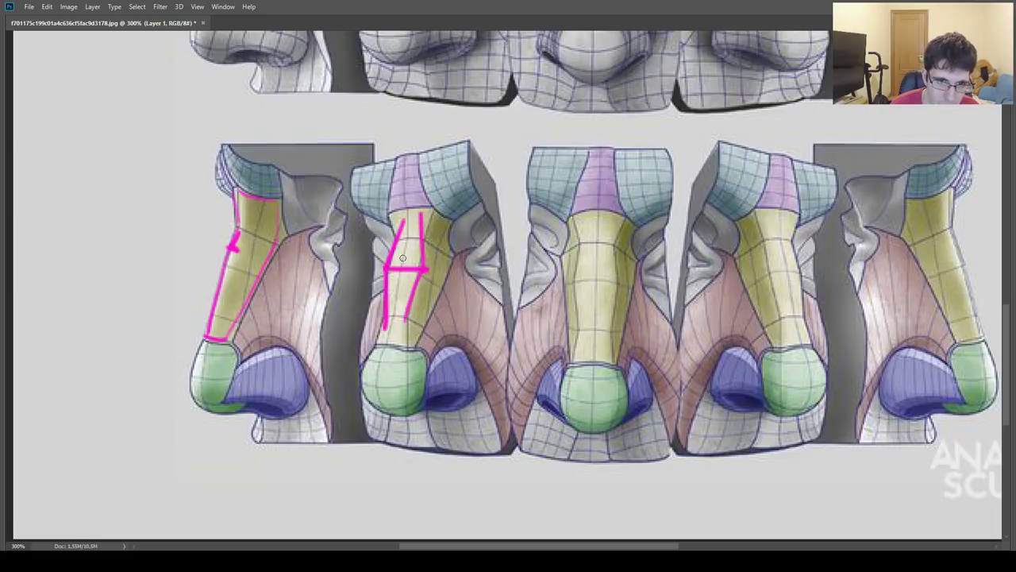
left_click_drag(403, 224, 421, 223)
left_click_drag(391, 308, 403, 314)
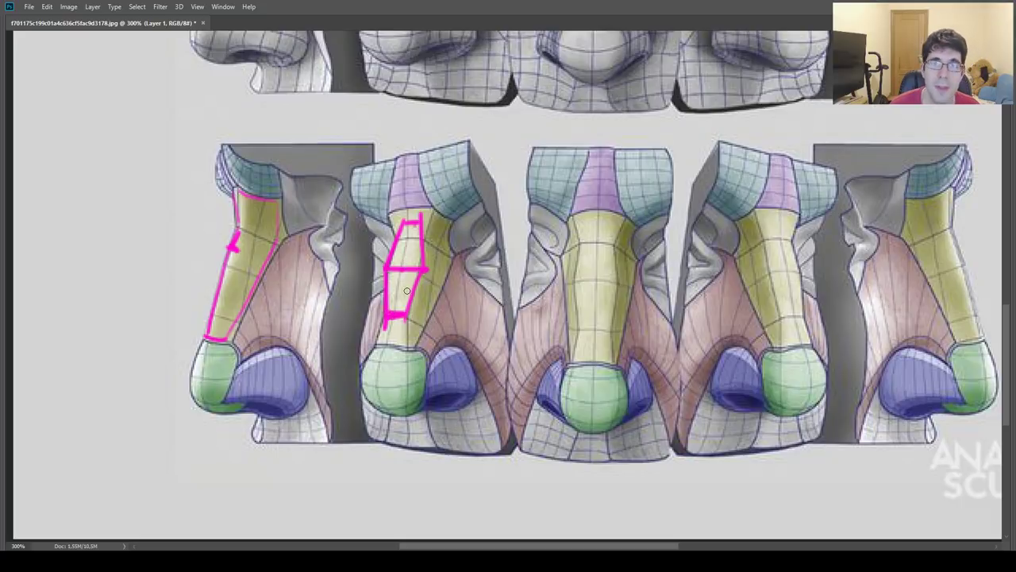
key("ctrl+alt+z")
key("ctrl+alt+z")
key("ctrl+alt+z")
key("ctrl+alt+z")
key("ctrl+alt+z")
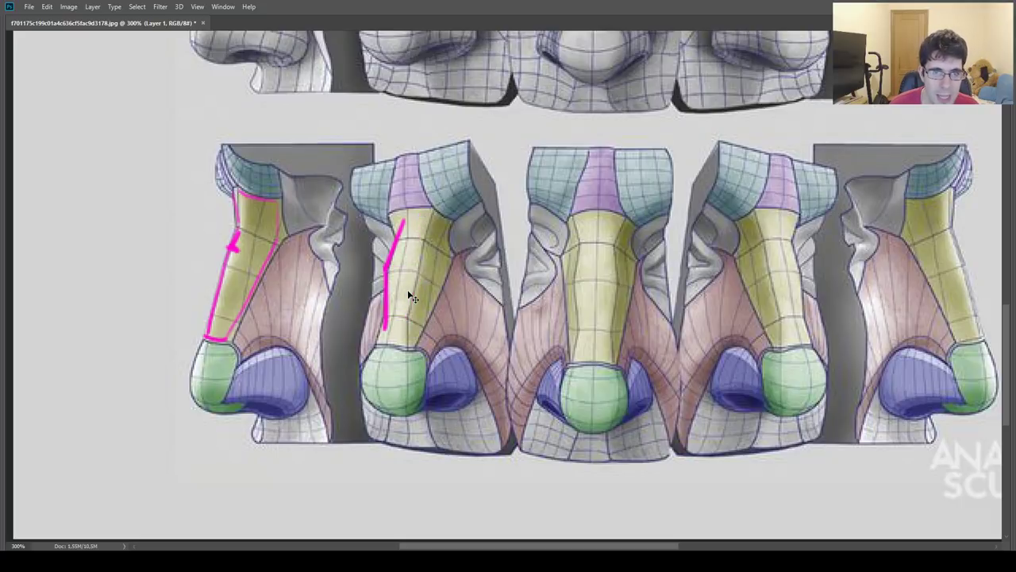
key("ctrl+alt+z")
key("ctrl+alt+z")
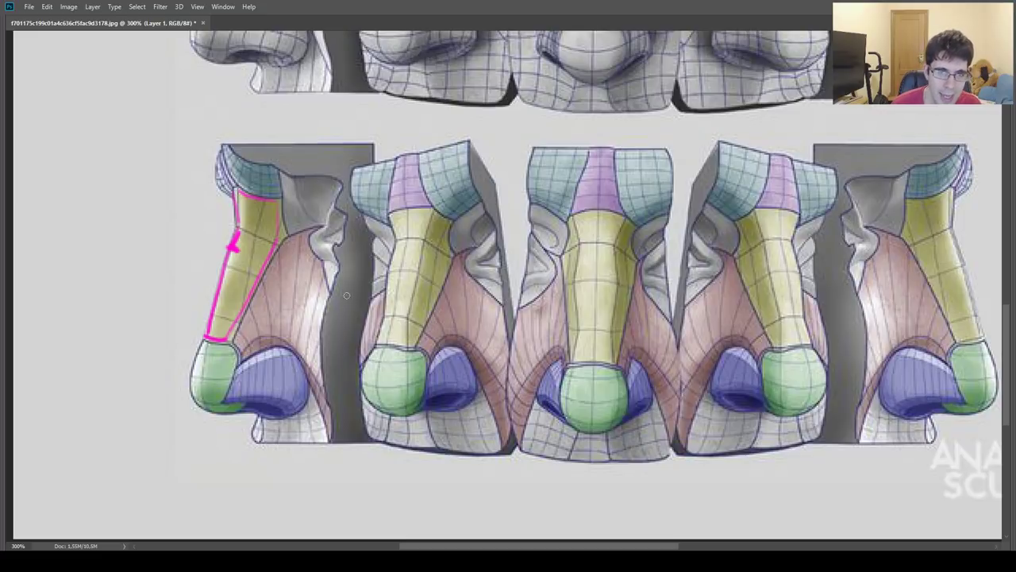
Step: Sketch and undo the second nose's bridge sides, then begin a margin nose diagram
mouse_move(422, 220)
left_mouse_down()
mouse_move(420, 271)
mouse_move(387, 275)
mouse_move(386, 333)
mouse_move(420, 272)
mouse_move(397, 232)
left_mouse_up()
left_click_drag(389, 323, 405, 321)
key("ctrl+alt+z")
key("ctrl+alt+z")
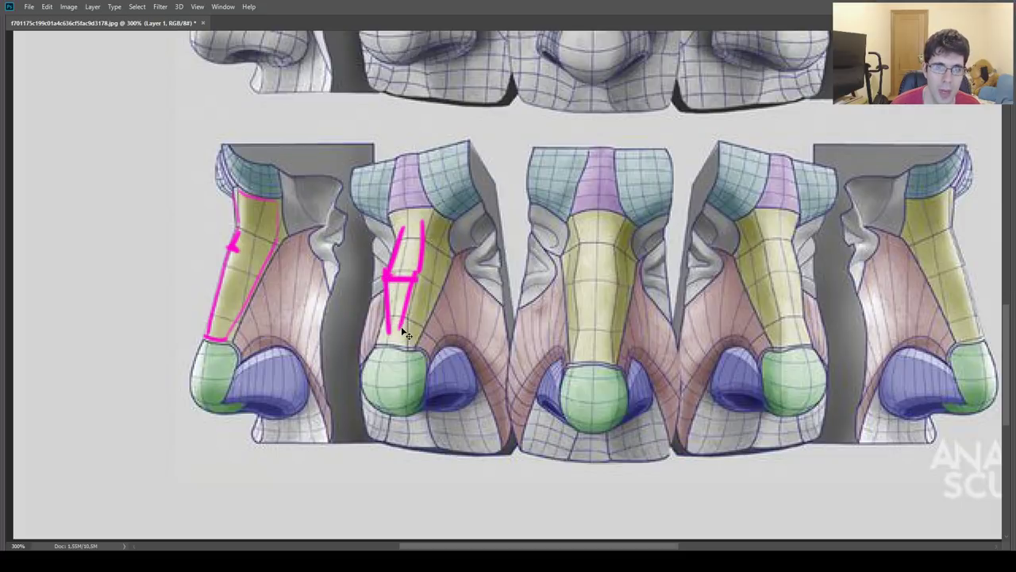
key("ctrl+alt+z")
key("ctrl+alt+z")
key("ctrl+alt+z")
key("ctrl+alt+z")
key("ctrl+alt+z")
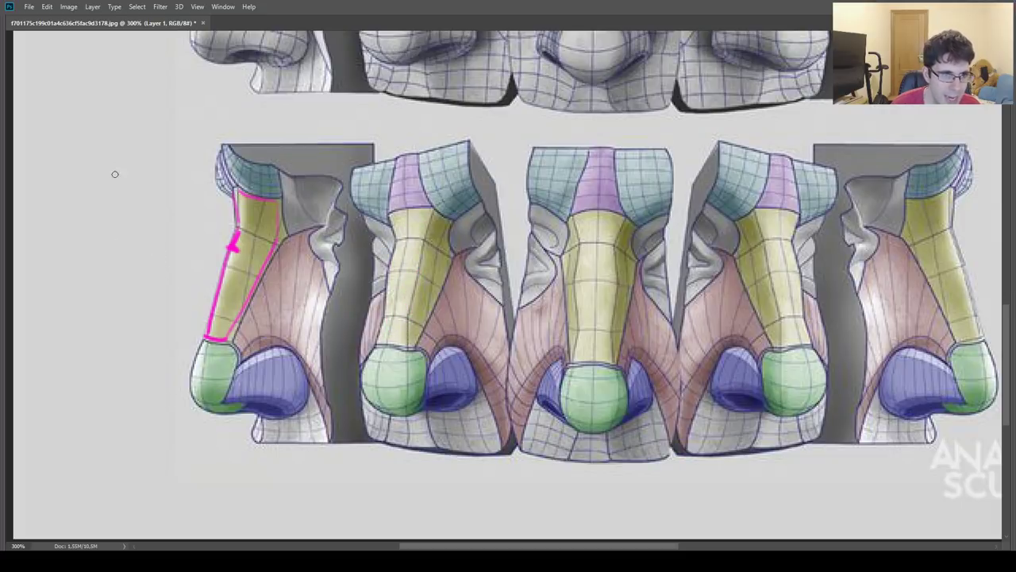
mouse_move(118, 157)
left_mouse_down()
mouse_move(91, 225)
mouse_move(137, 296)
left_mouse_up()
Step: Close the margin diagram into a hexagon with a middle bar and a circle beneath it
mouse_move(146, 157)
left_mouse_down()
mouse_move(156, 282)
mouse_move(137, 294)
left_mouse_up()
left_click_drag(105, 230, 173, 224)
left_click_drag(117, 162, 148, 160)
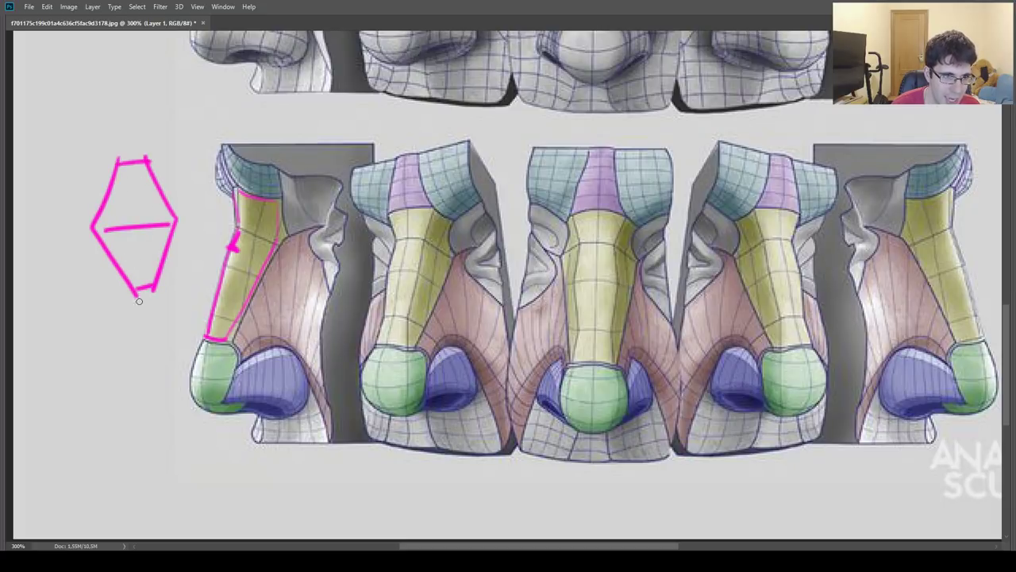
mouse_move(129, 295)
left_mouse_down()
mouse_move(126, 329)
mouse_move(148, 301)
left_mouse_up()
Step: Mark a stroke along the second nose's bridge, undoing the trial tip circle and hatching
mouse_move(396, 347)
left_mouse_down()
mouse_move(397, 389)
mouse_move(393, 347)
left_mouse_up()
key("ctrl+z")
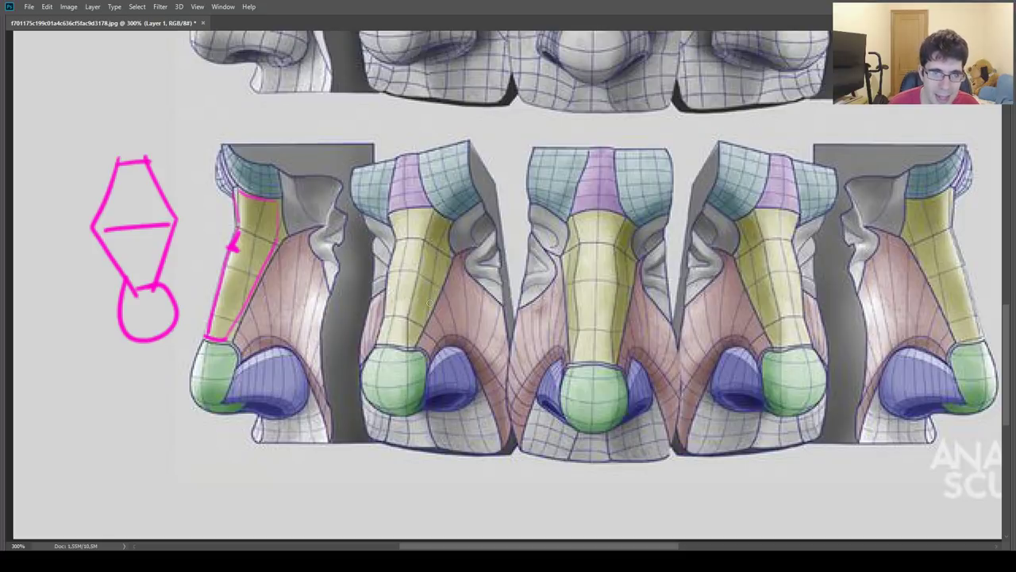
left_click_drag(421, 301, 437, 256)
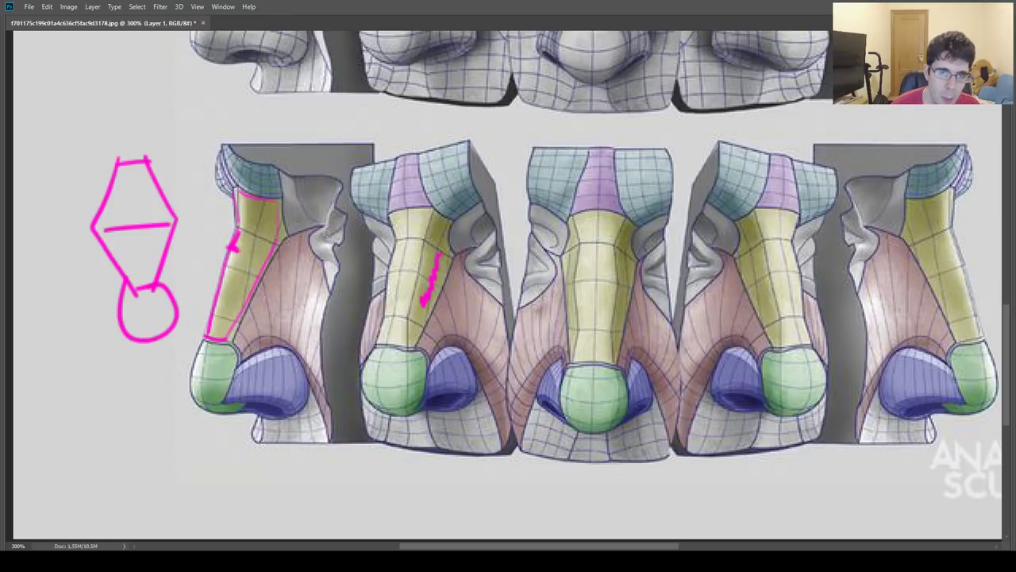
mouse_move(403, 294)
left_mouse_down()
mouse_move(424, 288)
mouse_move(437, 227)
left_mouse_up()
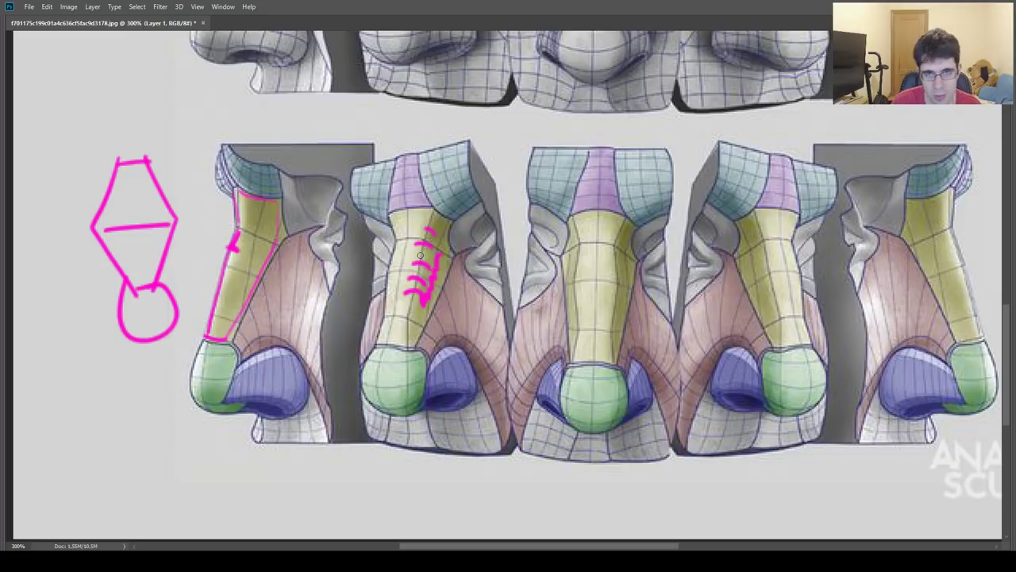
key("ctrl+z")
key("ctrl+z")
key("ctrl+z")
key("ctrl+z")
key("ctrl+z")
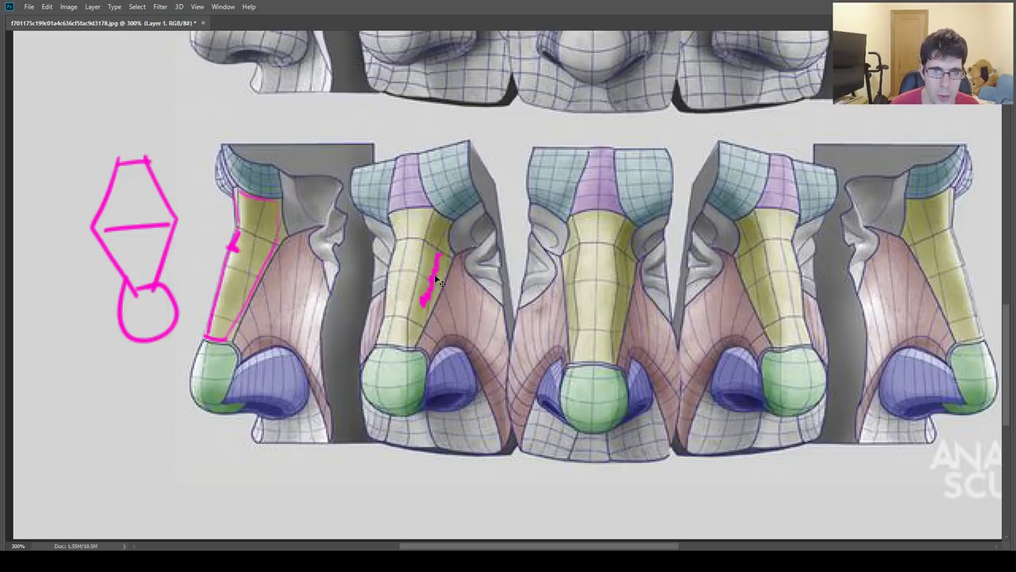
key("ctrl+z")
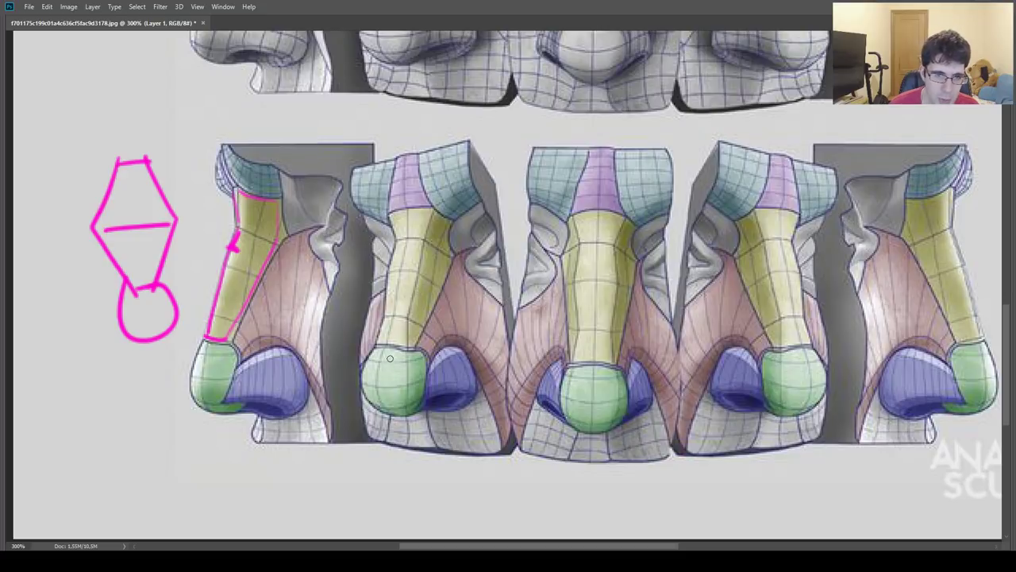
Step: Circle the first two noses' green tip balls in magenta, with short strokes on the second
mouse_move(378, 344)
left_mouse_down()
mouse_move(359, 373)
mouse_move(385, 411)
mouse_move(405, 416)
mouse_move(429, 354)
mouse_move(395, 343)
left_mouse_up()
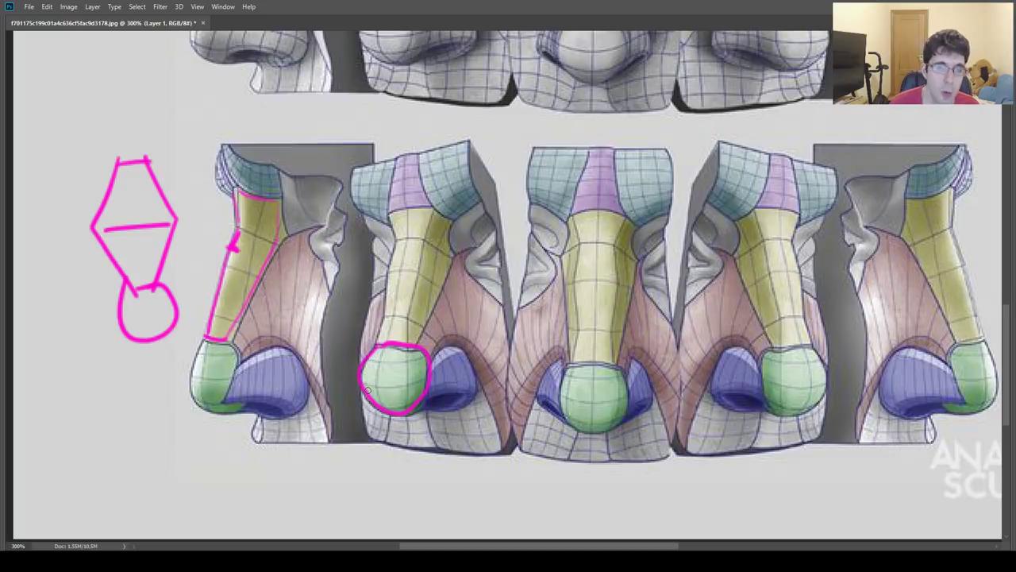
mouse_move(208, 339)
left_mouse_down()
mouse_move(192, 370)
mouse_move(194, 405)
mouse_move(223, 413)
left_mouse_up()
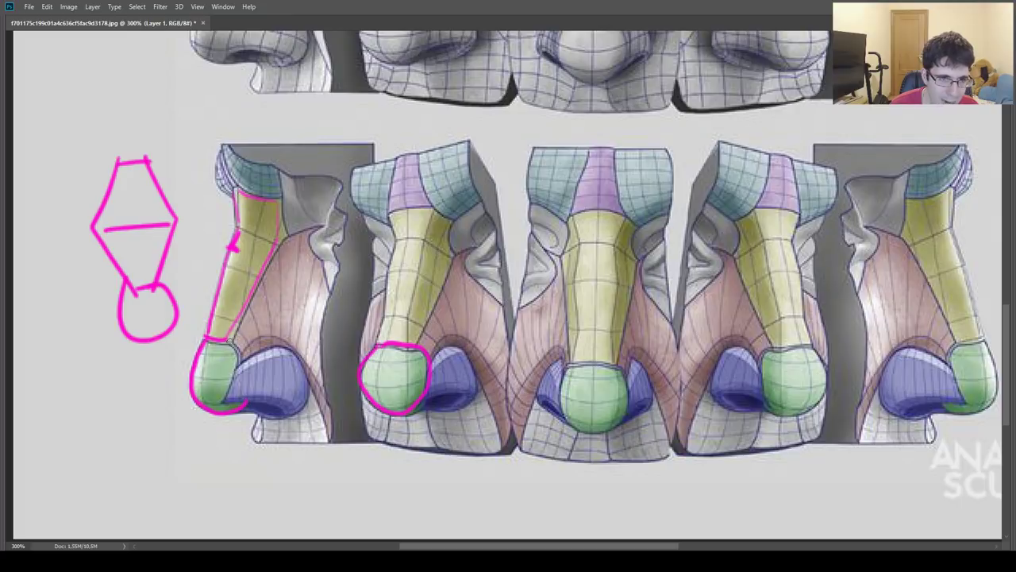
left_click_drag(228, 340, 231, 370)
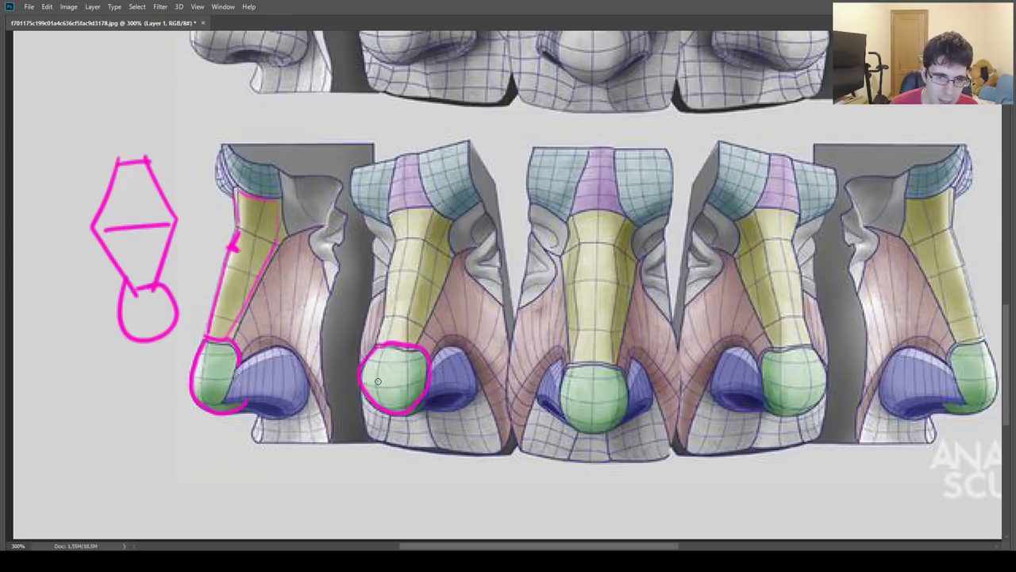
mouse_move(377, 381)
left_mouse_down()
mouse_move(379, 405)
mouse_move(385, 362)
left_mouse_up()
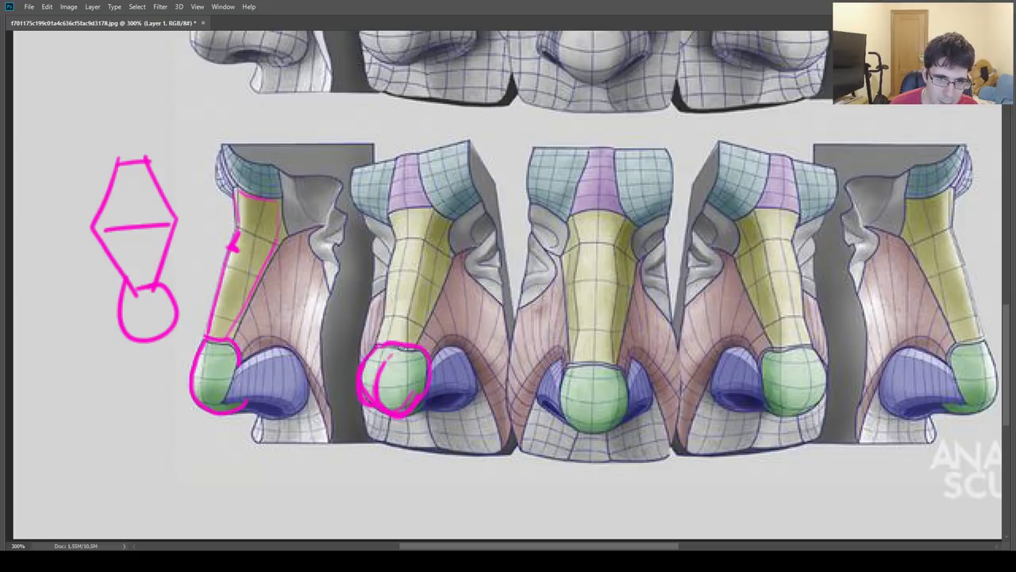
mouse_move(392, 359)
left_mouse_down()
mouse_move(435, 326)
mouse_move(433, 341)
left_mouse_up()
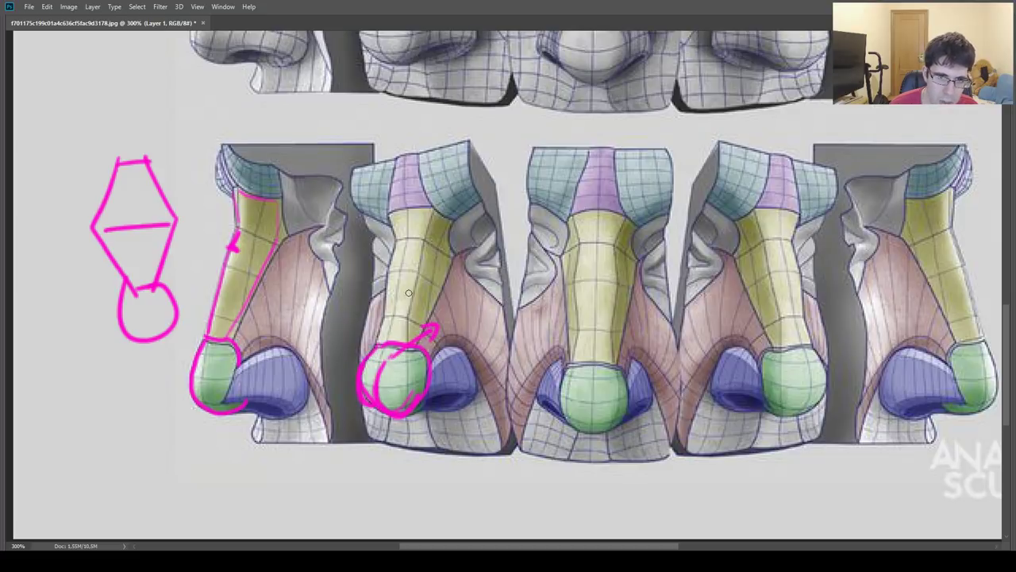
key("ctrl+alt+z")
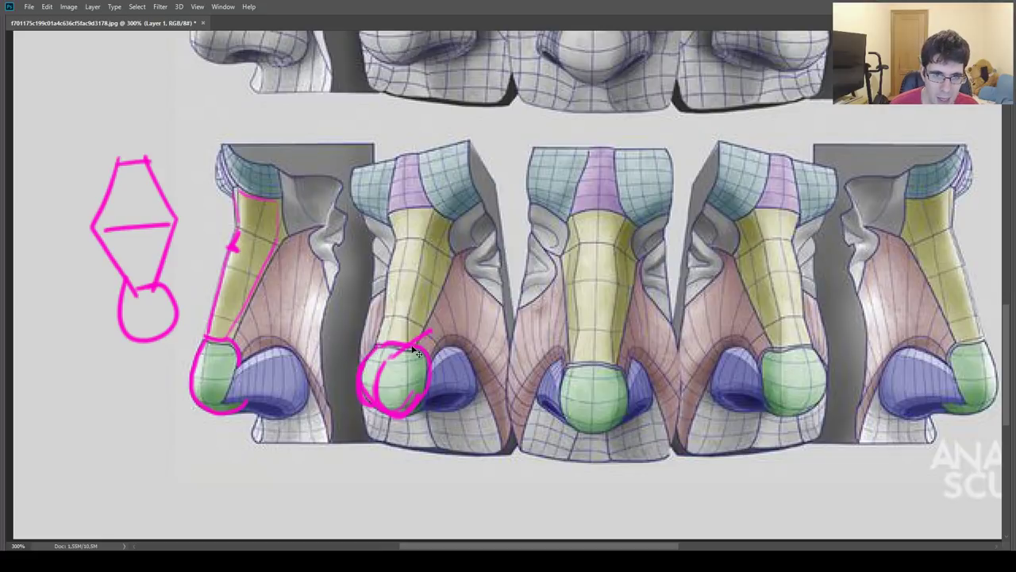
key("ctrl+alt+z")
left_click_drag(427, 321, 429, 356)
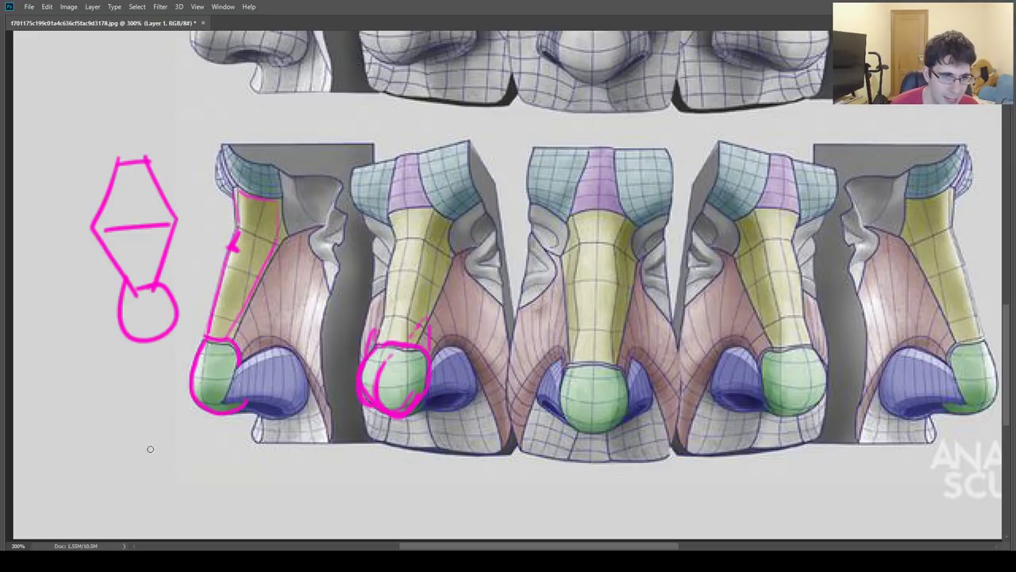
Step: Extend the margin diagram with a V, triangle and hooked arrow, then line the middle nose's bridge
left_click_drag(96, 380, 131, 456)
left_click_drag(148, 370, 137, 457)
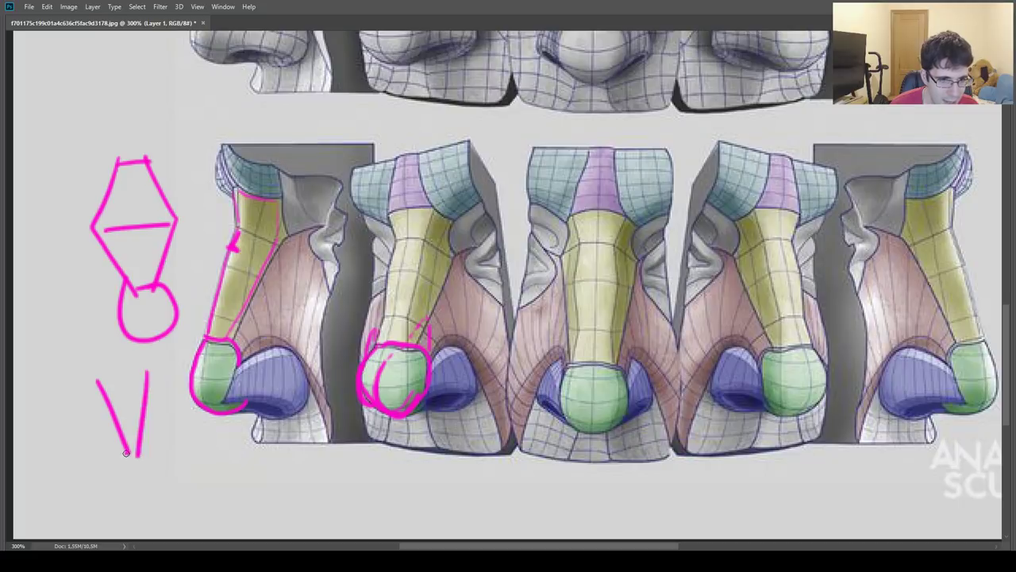
left_click_drag(95, 378, 148, 373)
mouse_move(94, 378)
left_mouse_down()
mouse_move(131, 302)
mouse_move(143, 447)
mouse_move(119, 454)
mouse_move(142, 479)
mouse_move(119, 443)
mouse_move(158, 467)
mouse_move(143, 426)
mouse_move(162, 389)
mouse_move(168, 402)
left_mouse_up()
mouse_move(113, 450)
left_mouse_down()
mouse_move(83, 407)
mouse_move(100, 414)
left_mouse_up()
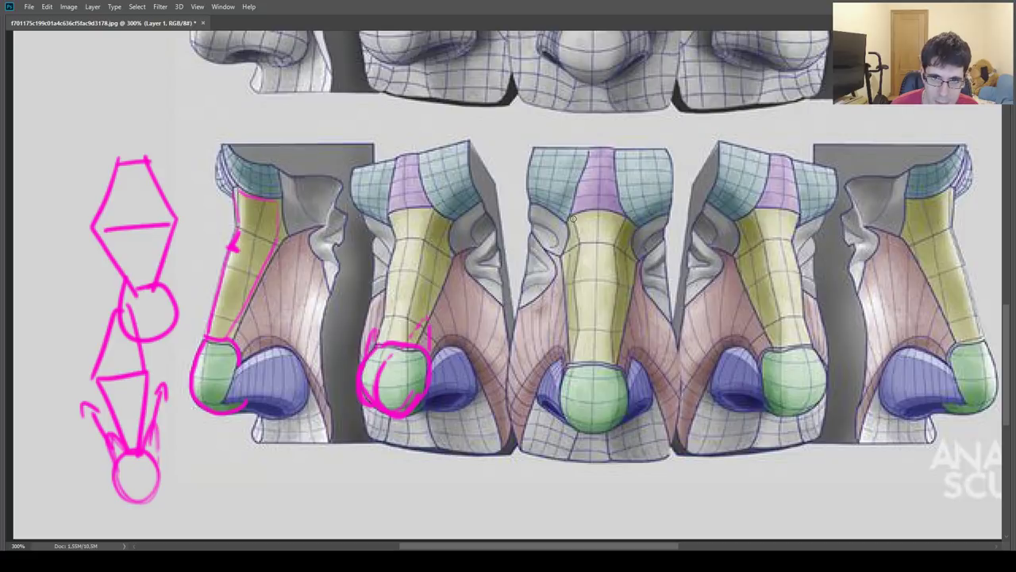
mouse_move(568, 205)
left_mouse_down()
mouse_move(587, 246)
mouse_move(573, 295)
mouse_move(573, 367)
mouse_move(611, 362)
mouse_move(610, 242)
mouse_move(566, 213)
left_mouse_up()
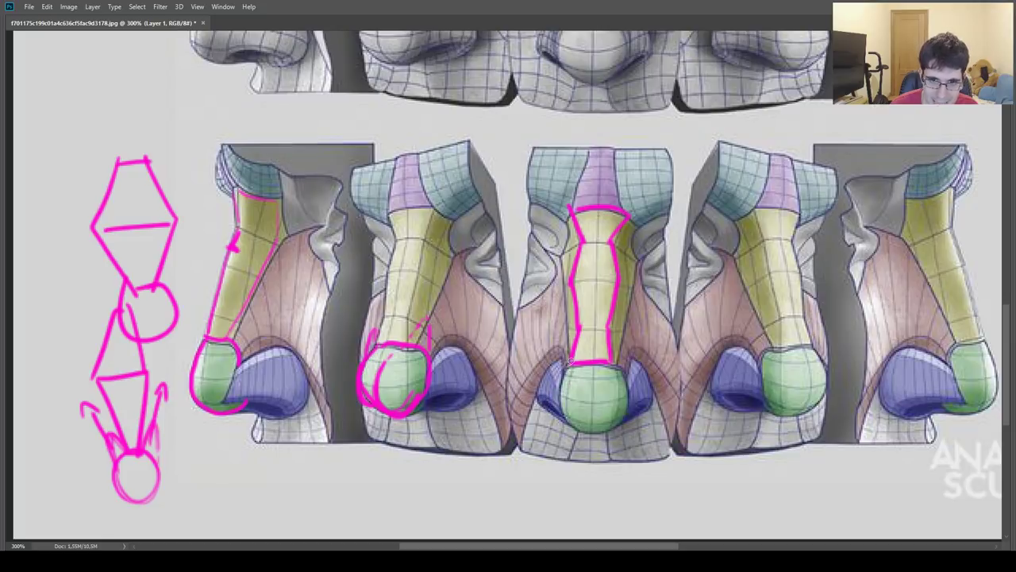
Step: Circle the middle nose's green tip ball in magenta; try and undo a nostril loop
mouse_move(568, 361)
left_mouse_down()
mouse_move(575, 430)
mouse_move(623, 412)
mouse_move(607, 360)
left_mouse_up()
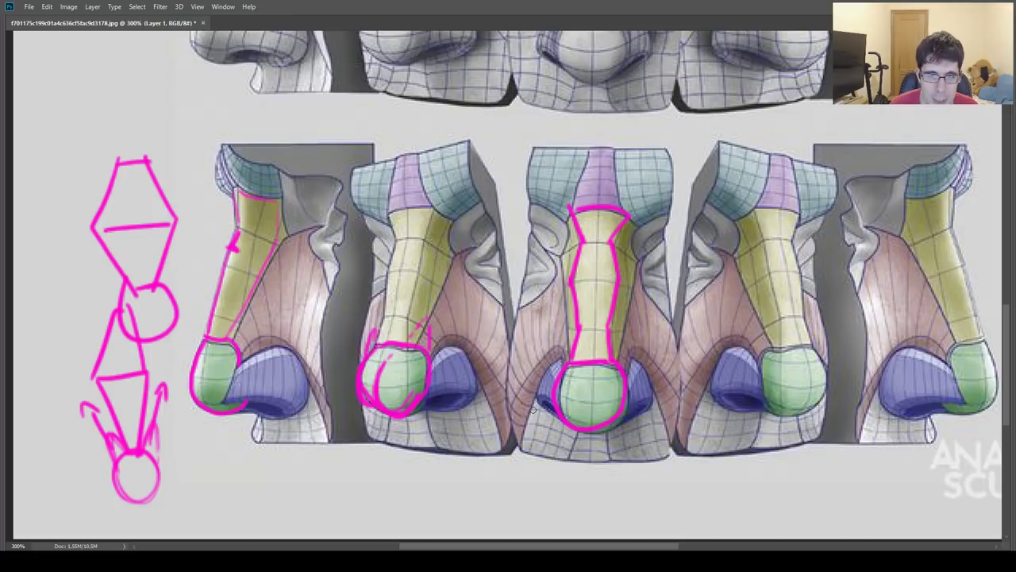
left_click_drag(459, 377, 425, 373)
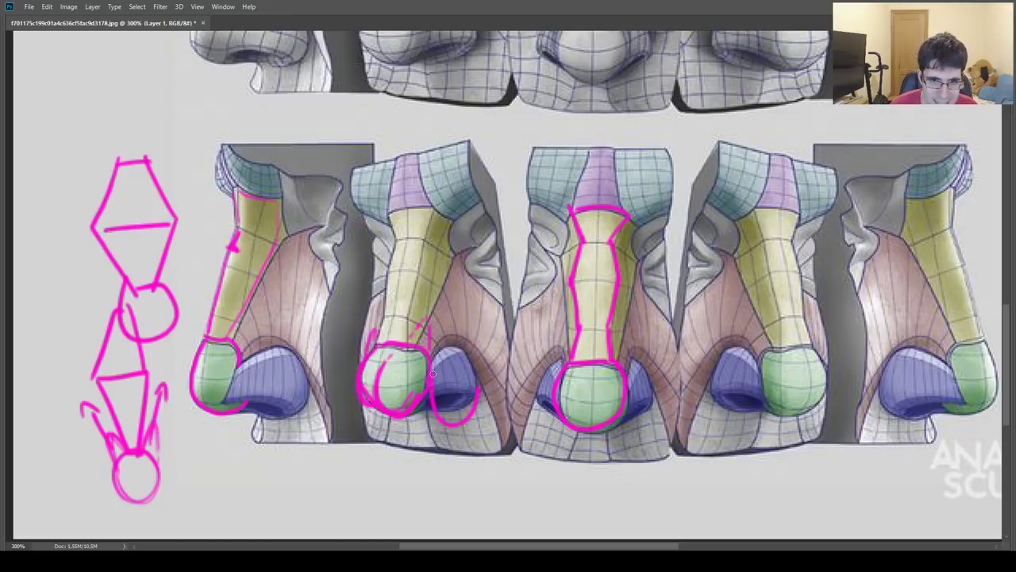
key("ctrl+z")
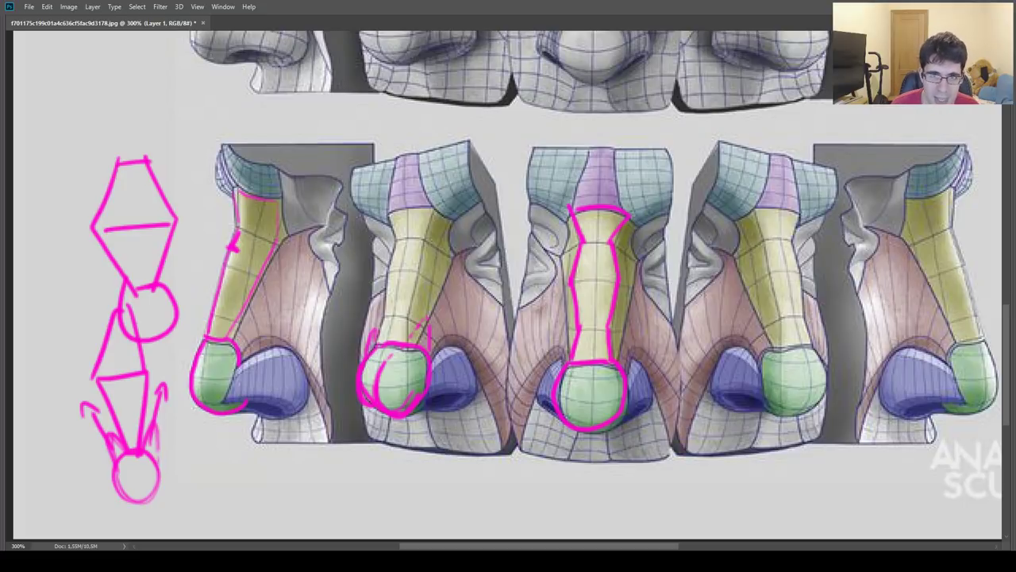
Step: Sketch a small nose with tip ball, stem and wings above the diagram, plus a right-nostril ellipse
mouse_move(186, 97)
left_mouse_down()
mouse_move(227, 94)
mouse_move(192, 109)
mouse_move(225, 89)
mouse_move(192, 151)
left_mouse_up()
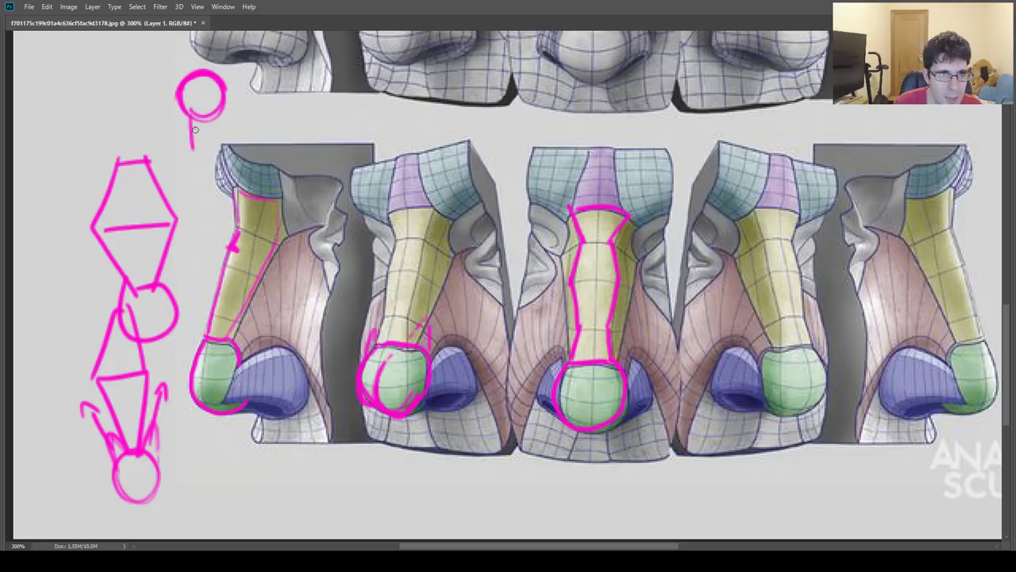
mouse_move(210, 111)
left_mouse_down()
mouse_move(205, 152)
mouse_move(195, 111)
left_mouse_up()
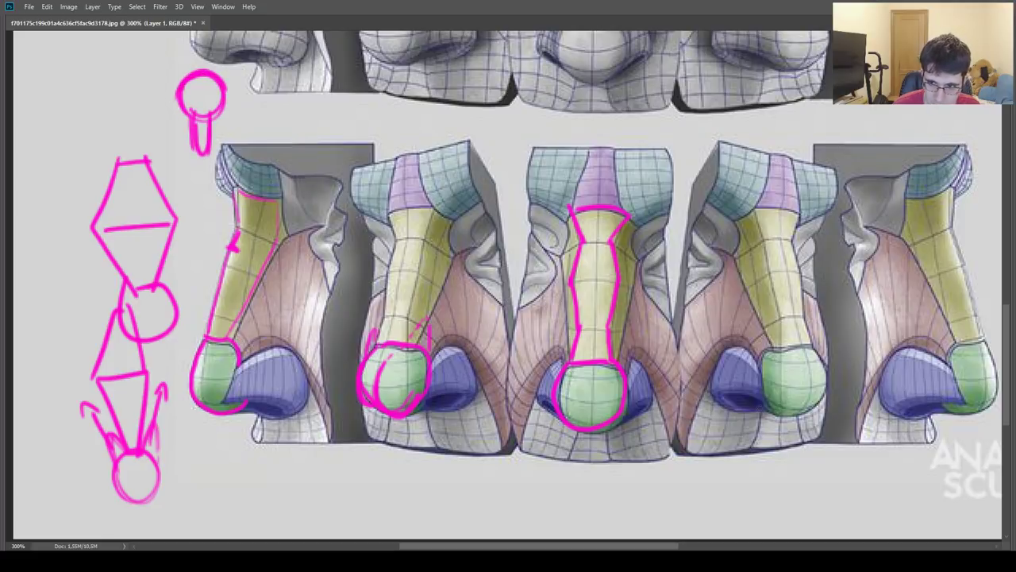
left_click_drag(971, 413, 930, 408)
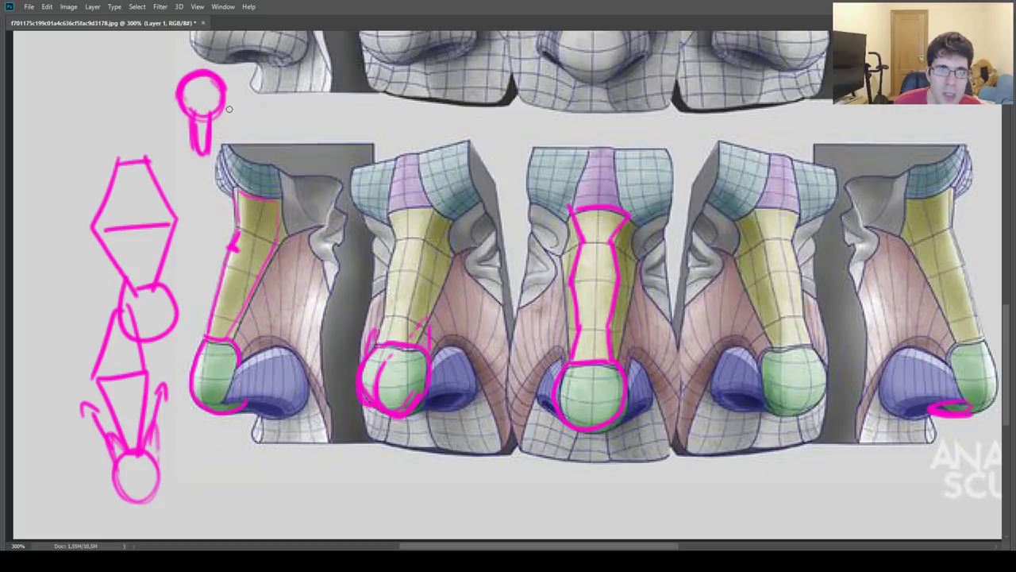
left_click_drag(226, 106, 226, 89)
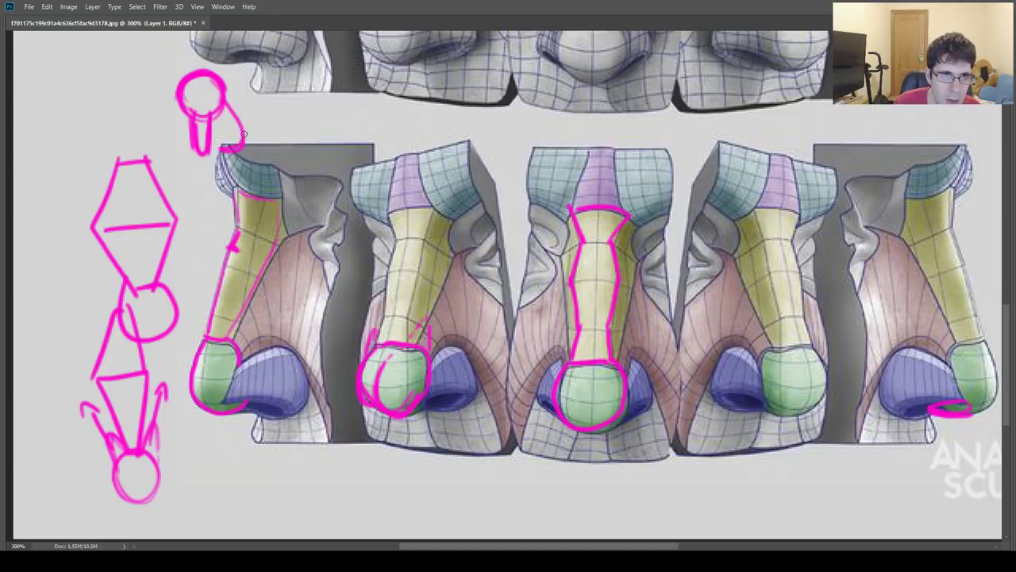
left_click_drag(180, 100, 176, 155)
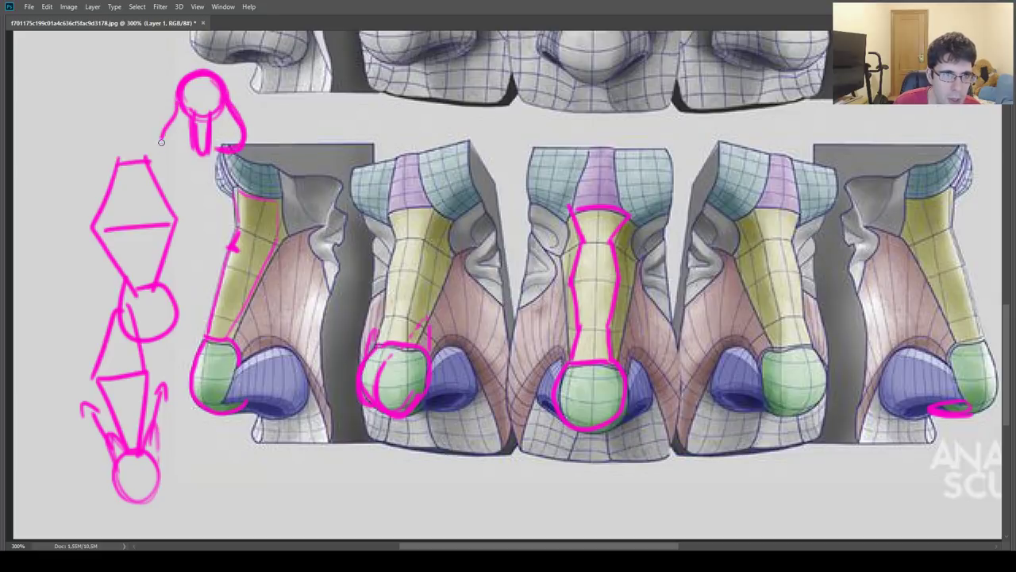
mouse_move(176, 97)
left_mouse_down()
mouse_move(200, 156)
mouse_move(234, 101)
left_mouse_up()
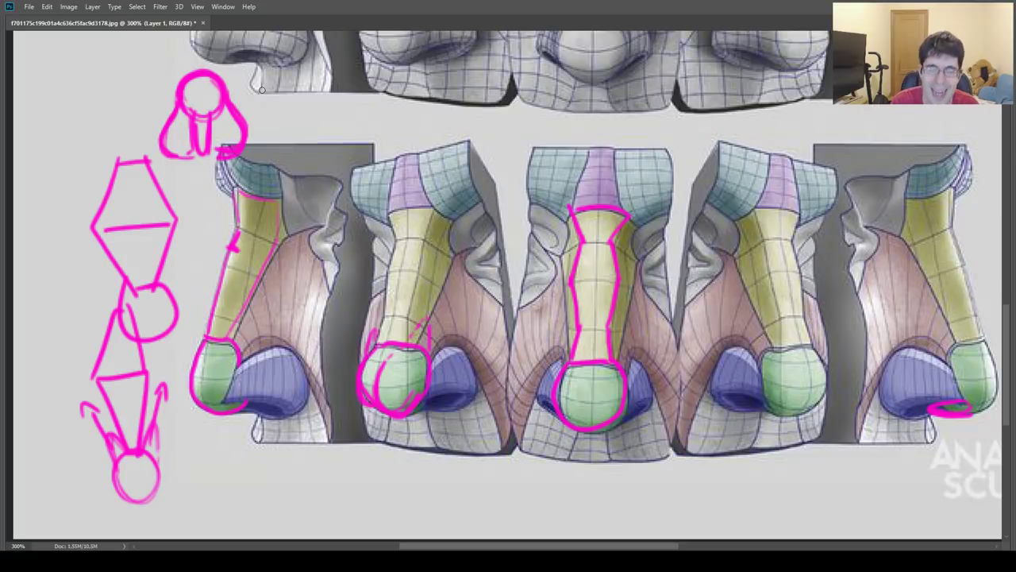
left_click_drag(433, 357, 470, 388)
key("ctrl+z")
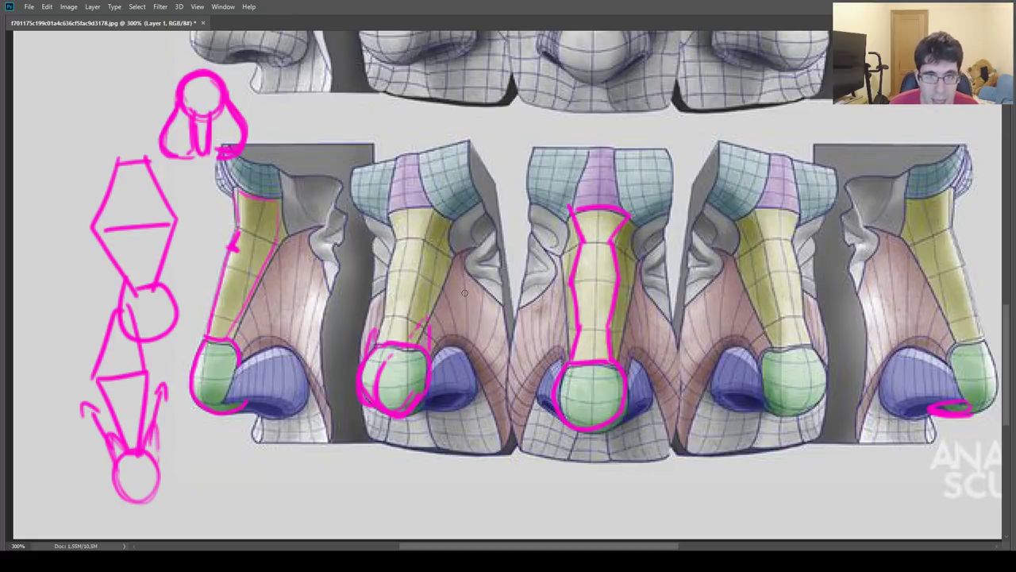
Step: Hatch the cheek side plane beside the second nose's nostril with diagonal magenta lines
mouse_move(459, 272)
left_mouse_down()
mouse_move(436, 329)
mouse_move(446, 333)
left_mouse_up()
left_click_drag(481, 293, 460, 333)
mouse_move(494, 305)
left_mouse_down()
mouse_move(470, 338)
mouse_move(476, 347)
left_mouse_up()
mouse_move(505, 325)
left_mouse_down()
mouse_move(481, 357)
mouse_move(488, 365)
left_mouse_up()
left_click_drag(506, 364, 491, 403)
mouse_move(508, 395)
left_mouse_down()
mouse_move(496, 418)
mouse_move(504, 445)
left_mouse_up()
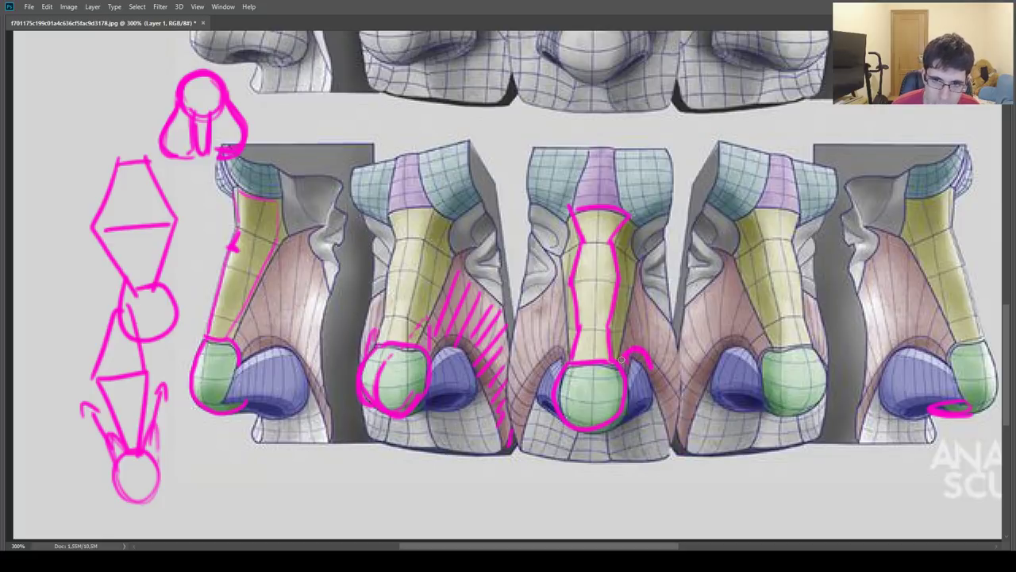
Step: Extend the stroke around the middle nostril, undoing trial strokes over the first nose
left_click_drag(622, 360, 666, 393)
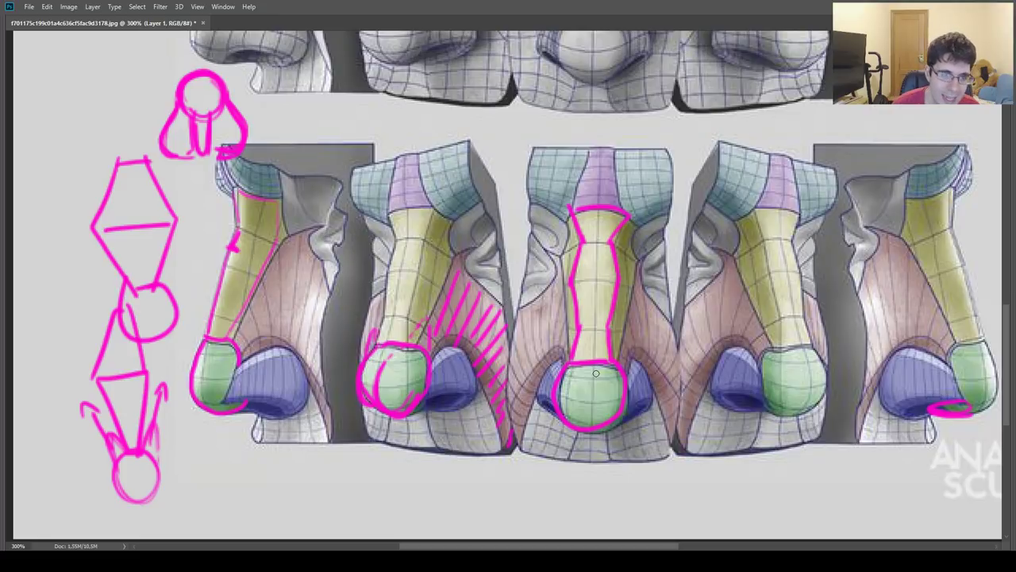
left_click_drag(252, 347, 364, 420)
key("ctrl+z")
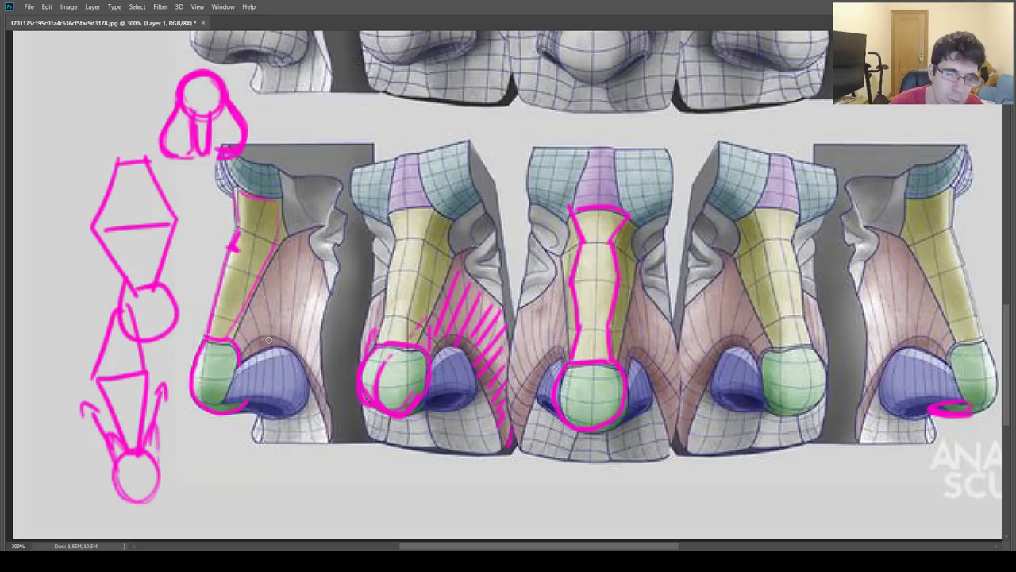
left_click_drag(251, 349, 326, 389)
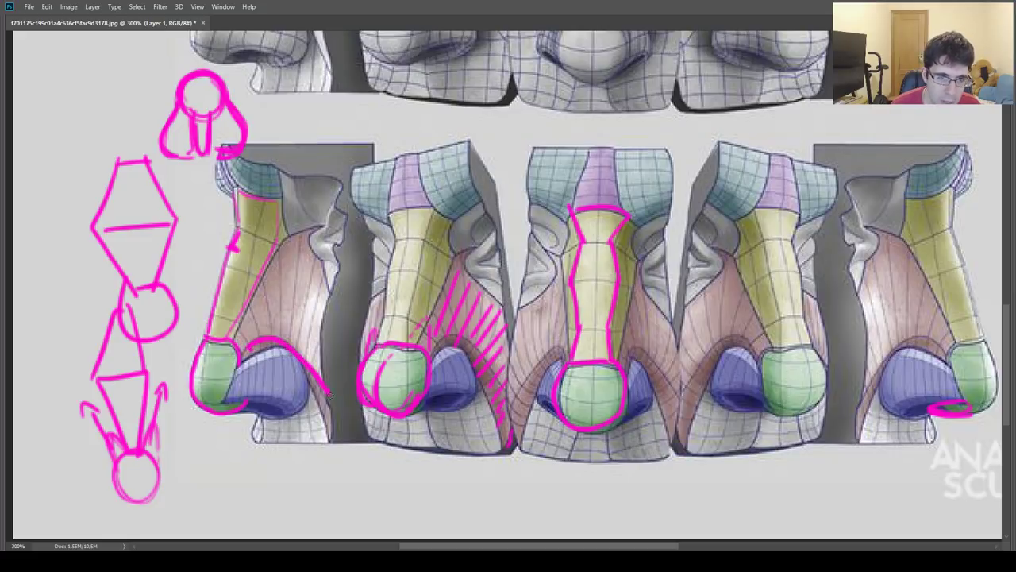
key("ctrl+z")
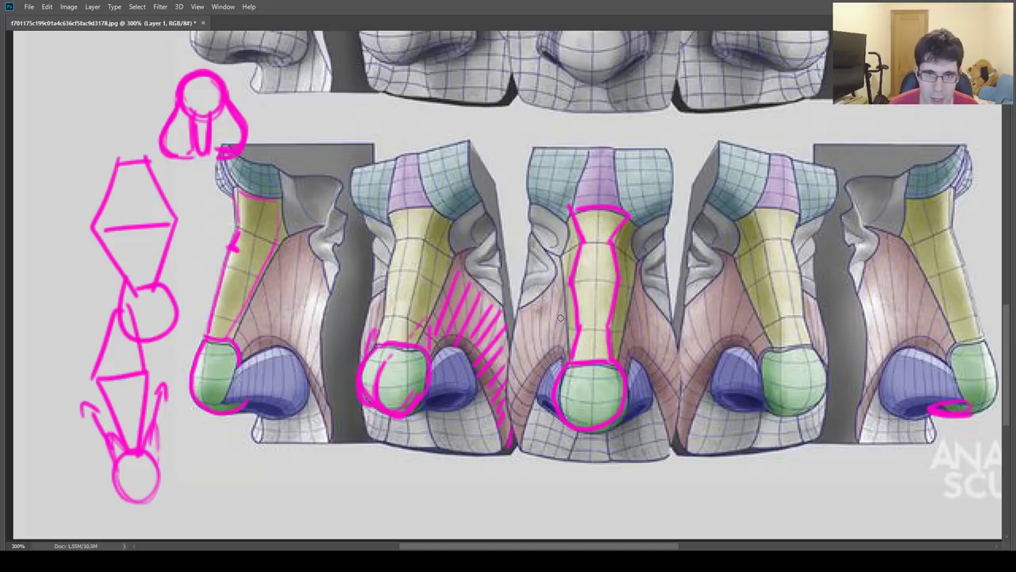
Step: Draw magenta bridge, tip-ball and nostril-wing lines on the second wireframe nose
scroll(539, 298, "down", 2, "alt")
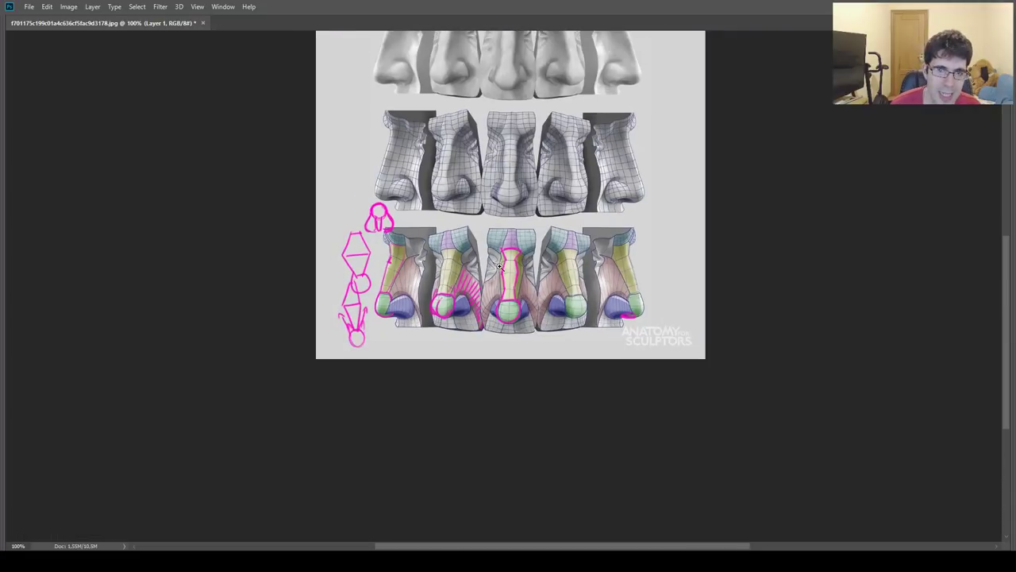
scroll(539, 297, "up", 1, "alt")
scroll(509, 298, "up", 1, "alt")
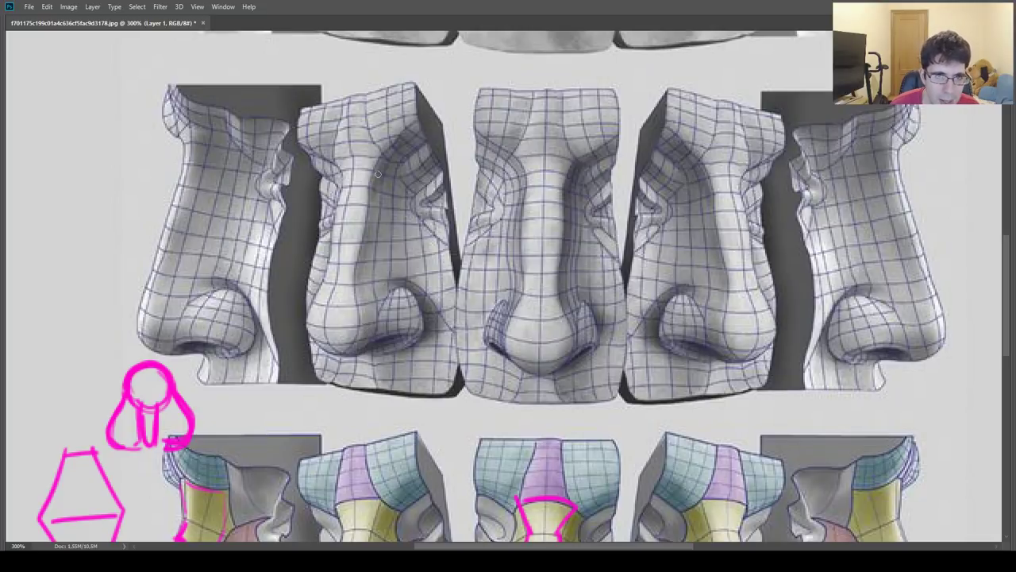
mouse_move(394, 139)
left_mouse_down()
mouse_move(371, 177)
mouse_move(357, 258)
left_mouse_up()
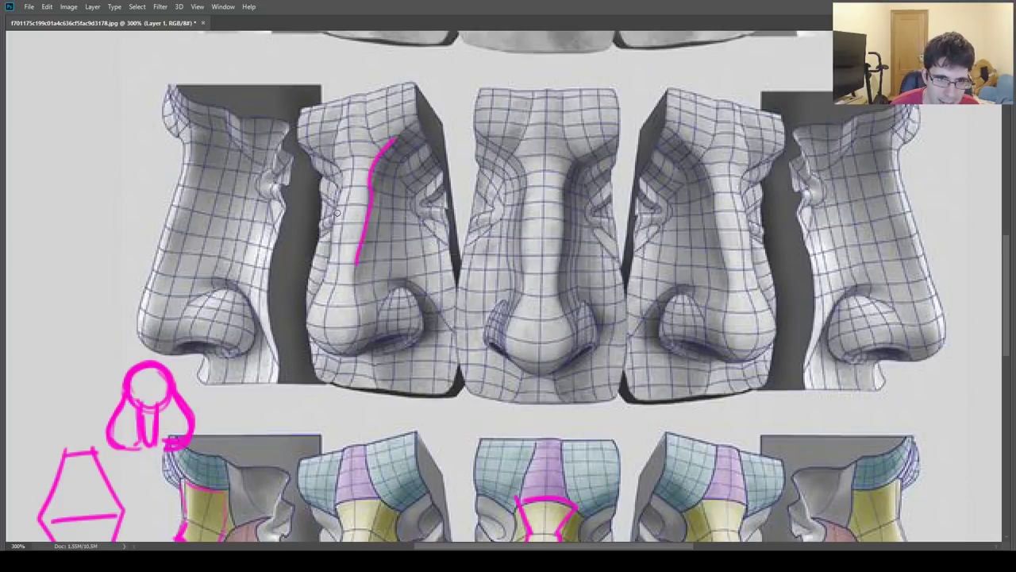
mouse_move(332, 208)
left_mouse_down()
mouse_move(372, 203)
mouse_move(321, 145)
left_mouse_up()
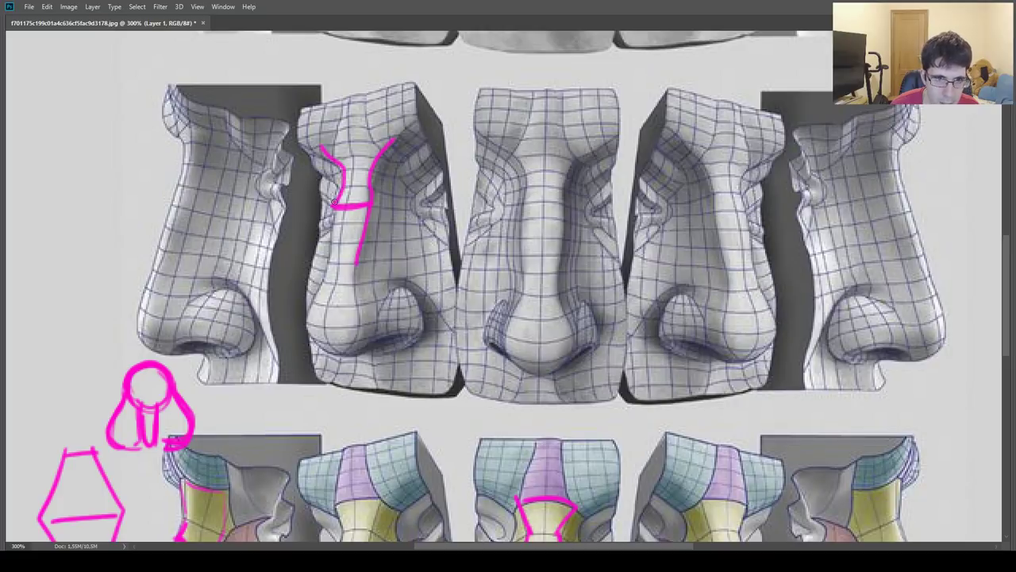
mouse_move(334, 203)
left_mouse_down()
mouse_move(330, 284)
mouse_move(354, 270)
mouse_move(371, 205)
mouse_move(366, 218)
left_mouse_up()
mouse_move(340, 171)
left_mouse_down()
mouse_move(338, 278)
mouse_move(312, 348)
mouse_move(354, 353)
left_mouse_up()
left_click_drag(355, 280, 358, 359)
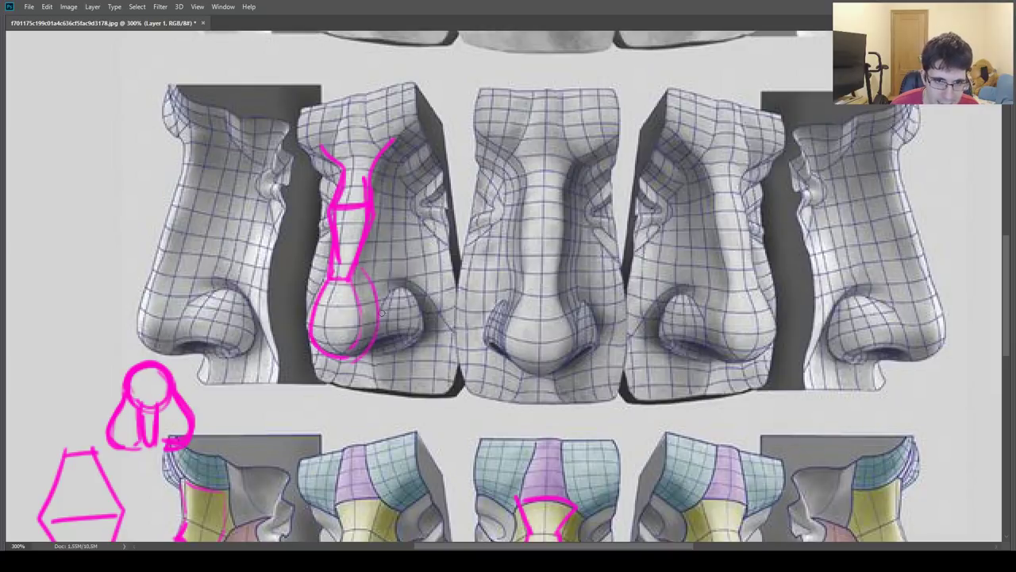
mouse_move(382, 313)
left_mouse_down()
mouse_move(411, 293)
mouse_move(424, 335)
mouse_move(373, 348)
left_mouse_up()
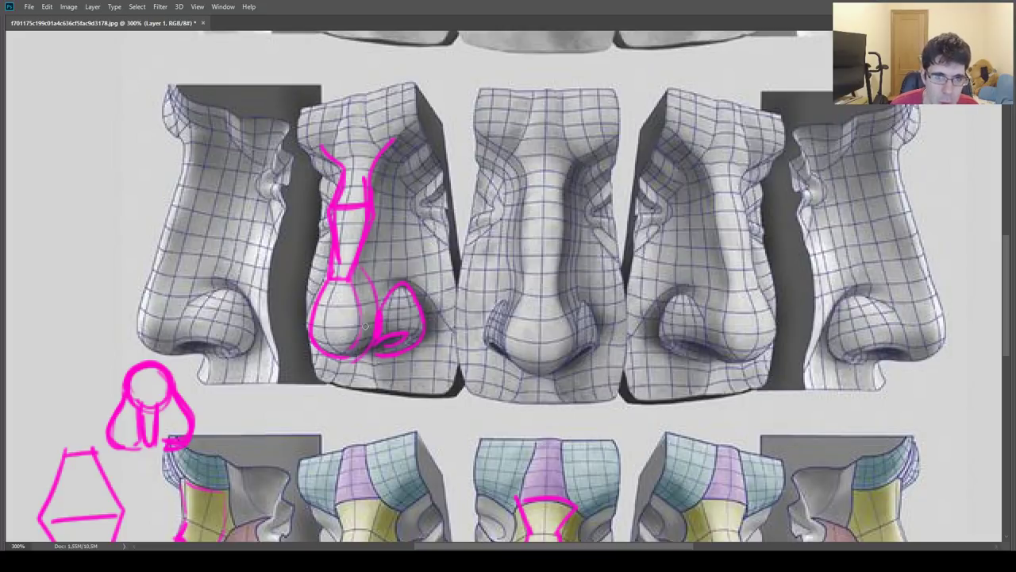
mouse_move(365, 326)
left_mouse_down()
mouse_move(364, 337)
mouse_move(403, 279)
mouse_move(363, 332)
mouse_move(401, 285)
mouse_move(425, 326)
mouse_move(384, 349)
mouse_move(398, 339)
mouse_move(387, 342)
left_mouse_up()
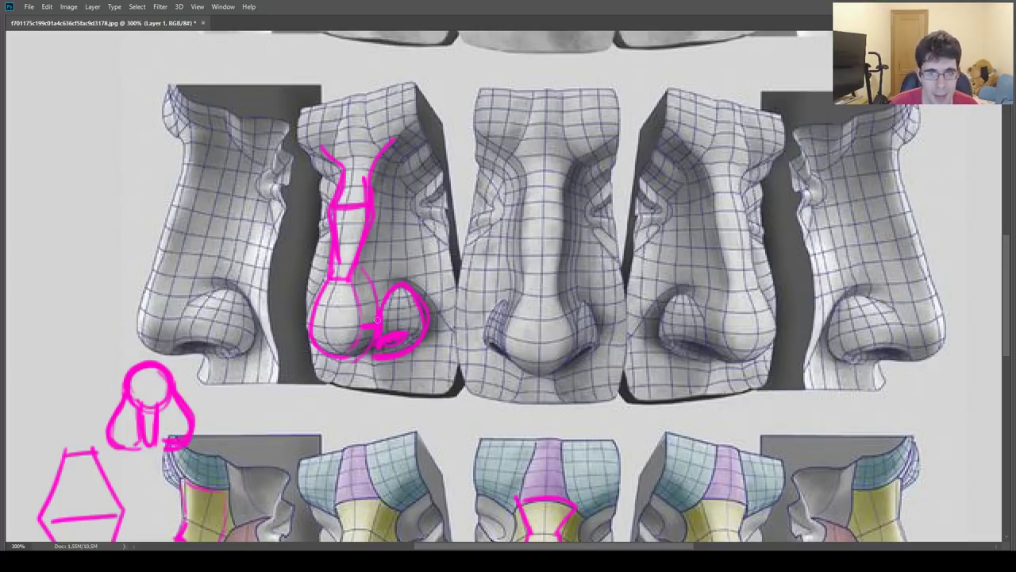
Step: Zoom out and show the hidden 8b34a7 nose reference layer
scroll(618, 275, "down", 5, "alt")
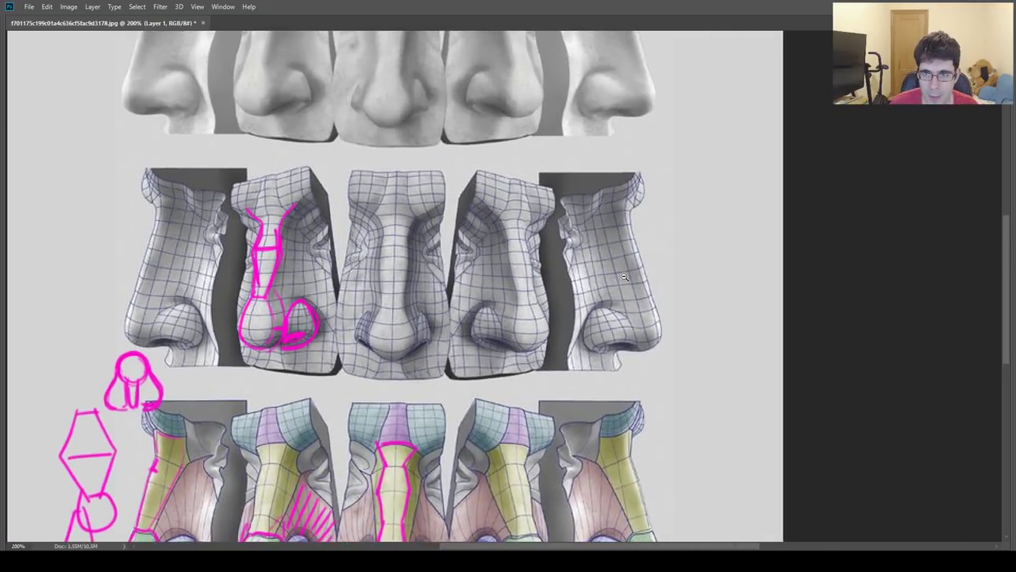
key("Tab")
left_click(828, 264)
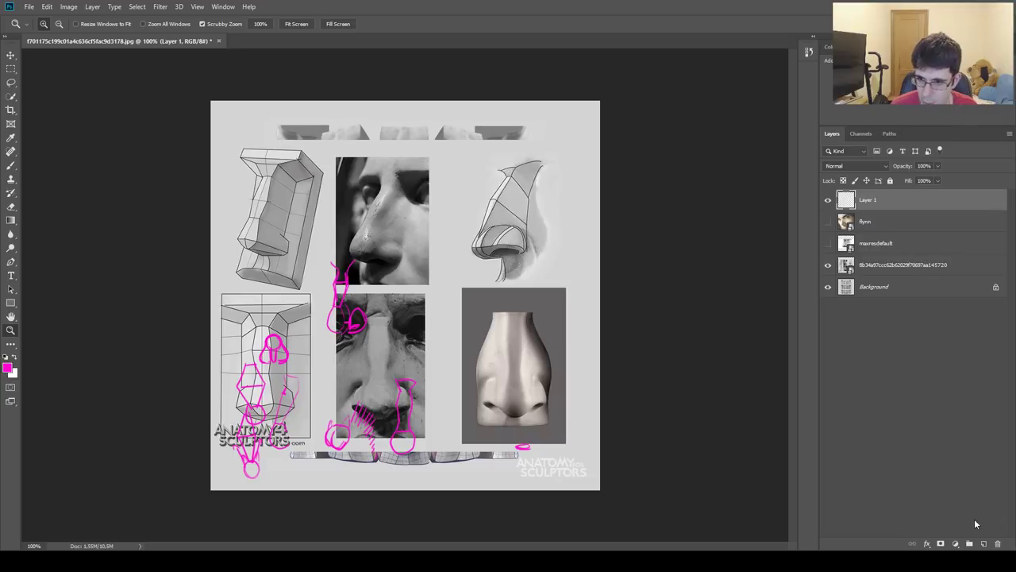
Step: Add a new layer, hide Layer 1 and the panels, and zoom to 300% on the nose block
left_click(986, 545)
left_click(829, 221)
key("Tab")
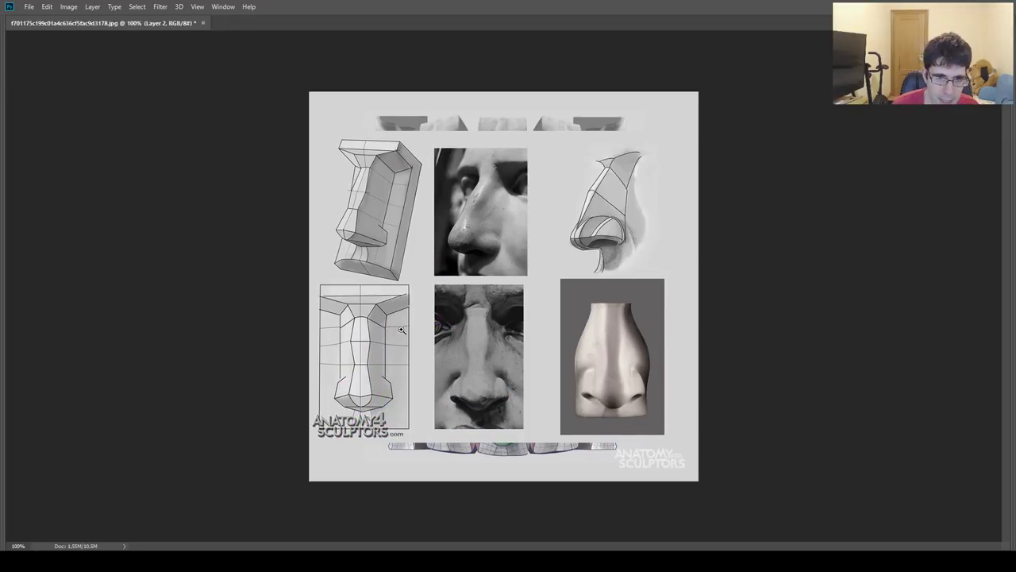
key("ctrl+plus")
left_click_drag(397, 284, 492, 338)
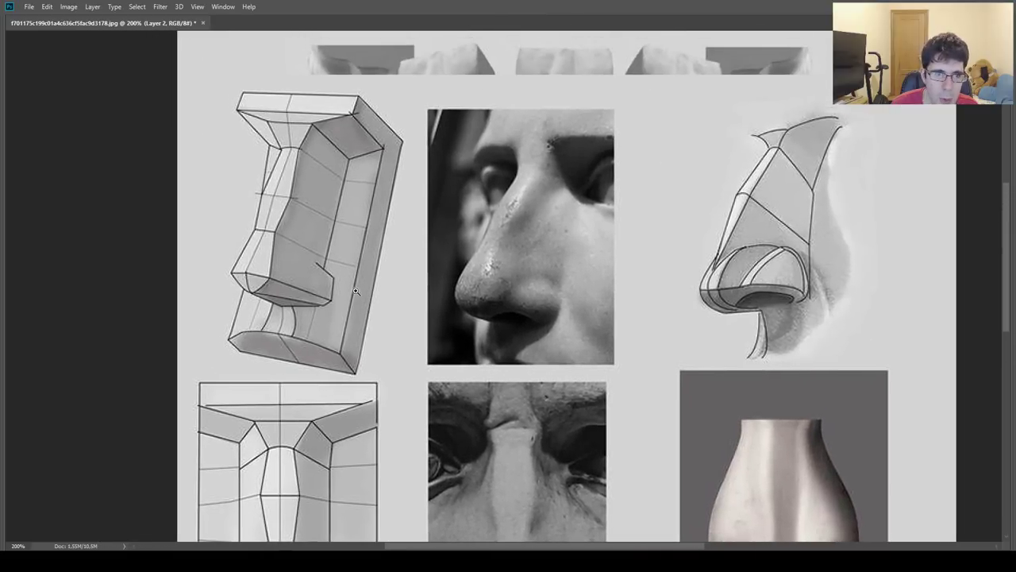
key("ctrl+plus")
left_click_drag(345, 295, 419, 342)
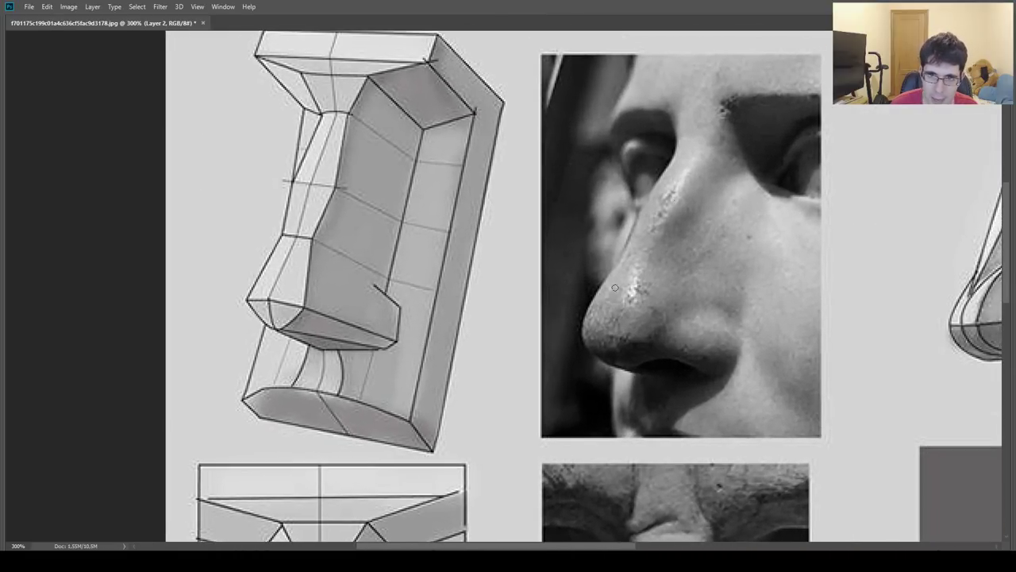
left_click_drag(344, 116, 352, 154)
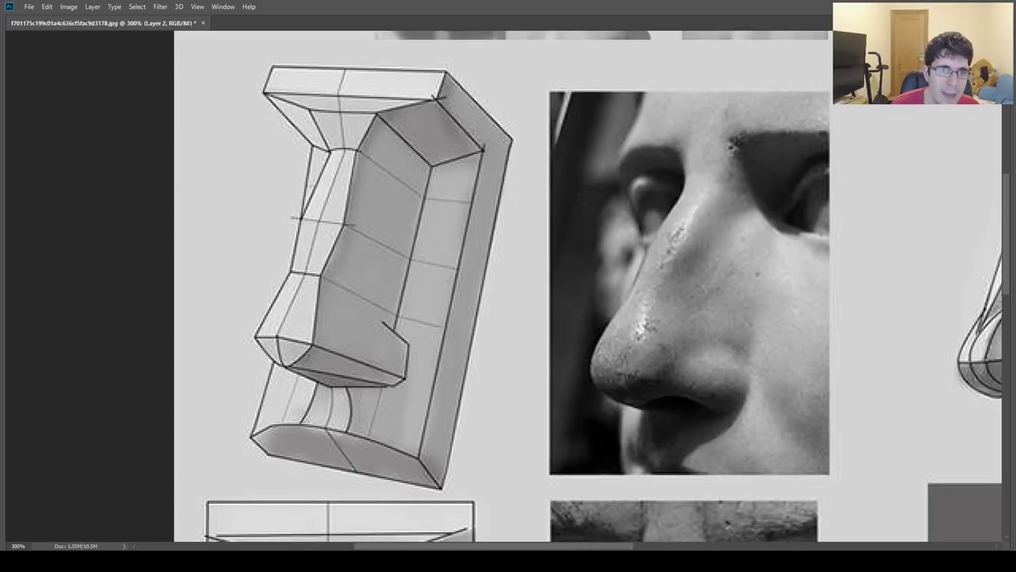
Step: Trace the nose block's bridge, tip planes and nostril wing in magenta
left_click_drag(392, 107, 354, 145)
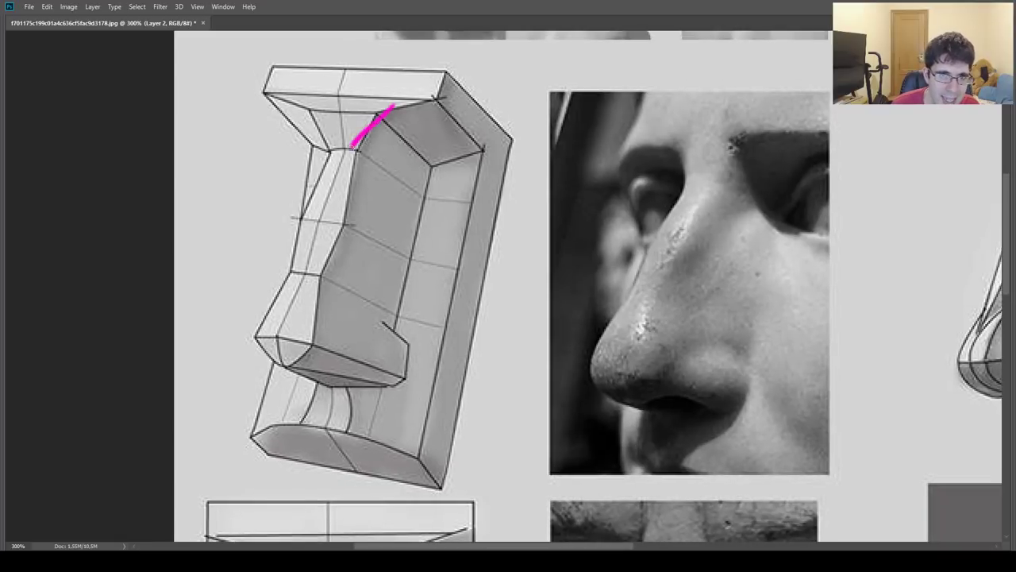
mouse_move(308, 111)
left_mouse_down()
mouse_move(320, 137)
mouse_move(353, 150)
left_mouse_up()
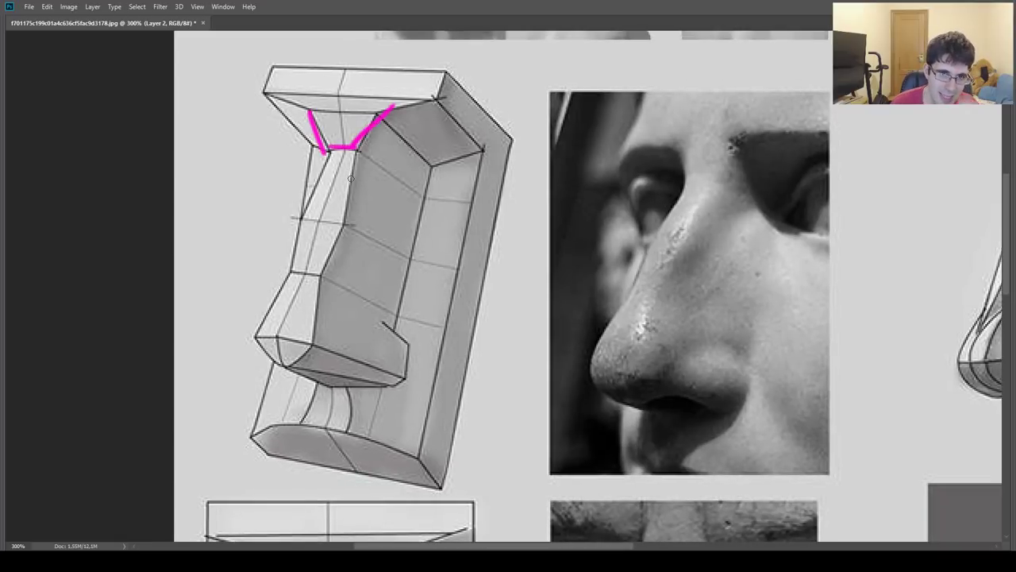
mouse_move(327, 151)
left_mouse_down()
mouse_move(293, 265)
mouse_move(323, 270)
mouse_move(349, 220)
mouse_move(351, 148)
left_mouse_up()
left_click_drag(301, 215, 348, 223)
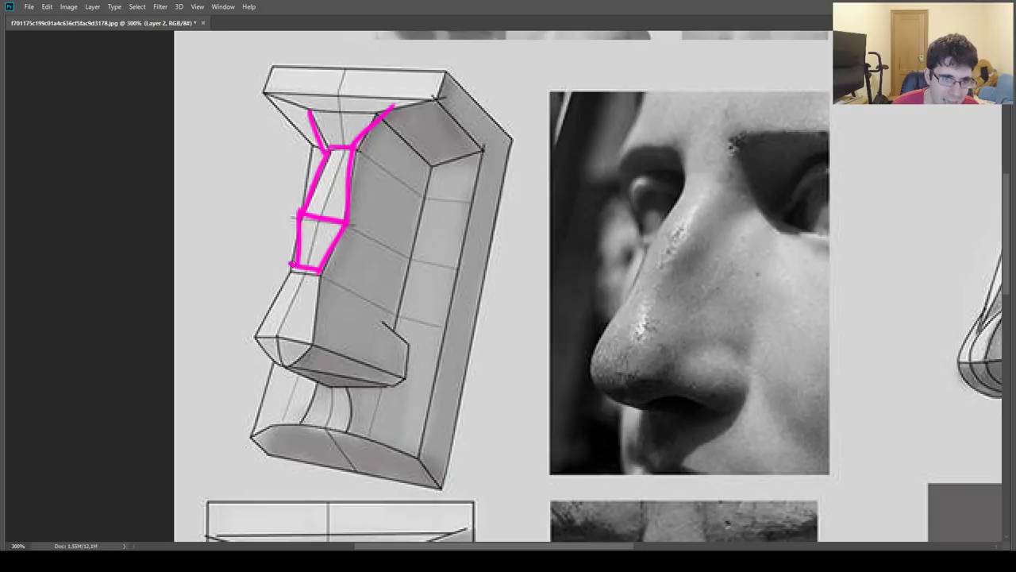
mouse_move(293, 268)
left_mouse_down()
mouse_move(255, 337)
mouse_move(275, 361)
mouse_move(312, 343)
mouse_move(319, 274)
left_mouse_up()
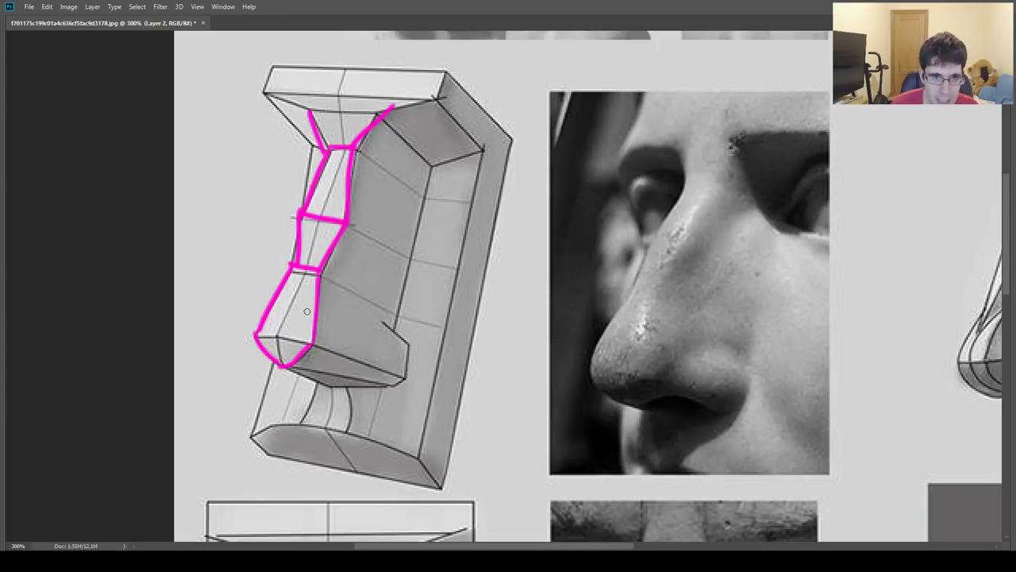
left_click_drag(311, 345, 387, 380)
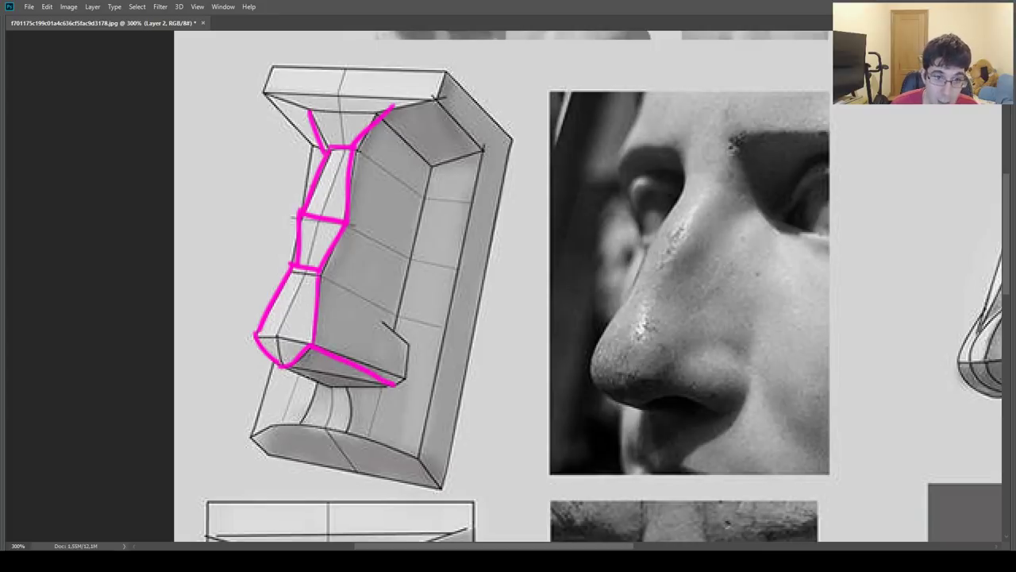
mouse_move(317, 385)
left_mouse_down()
mouse_move(389, 389)
mouse_move(411, 349)
mouse_move(381, 324)
left_mouse_up()
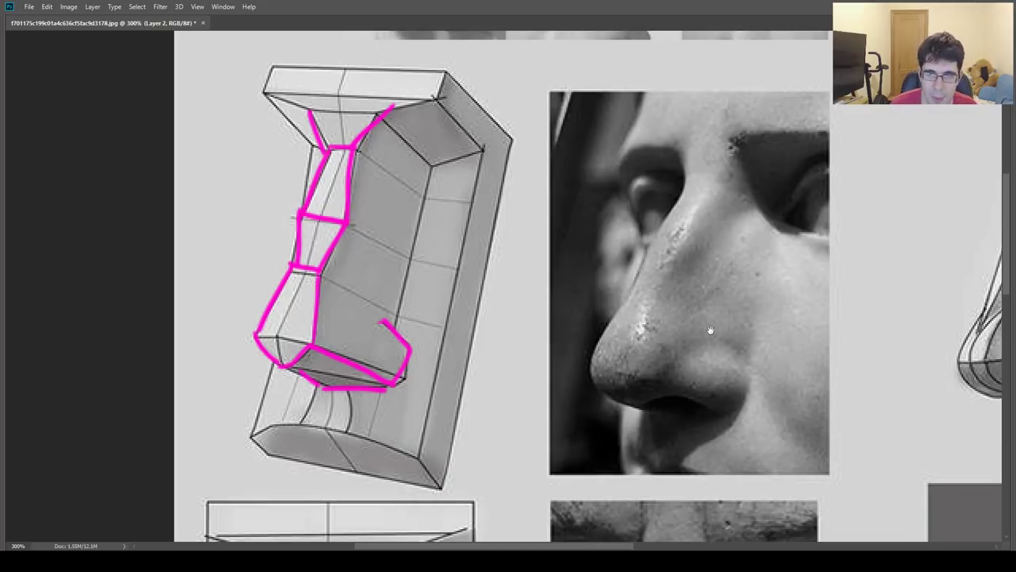
left_click_drag(711, 330, 536, 339)
Step: Draw magenta brow-to-bridge and side-edge lines on the photo's nose, undoing two stray marks
left_click_drag(505, 291, 509, 275)
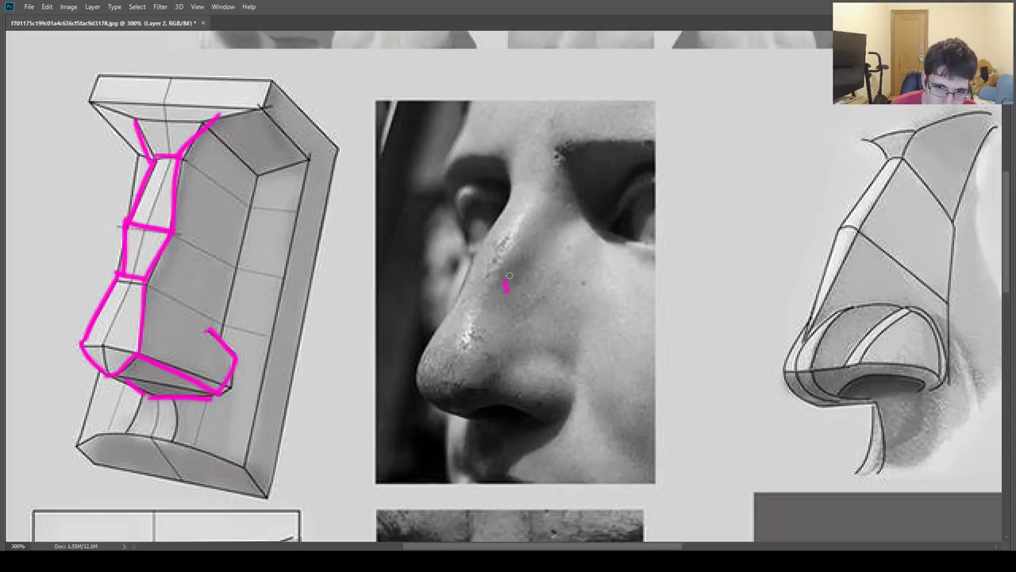
key("v")
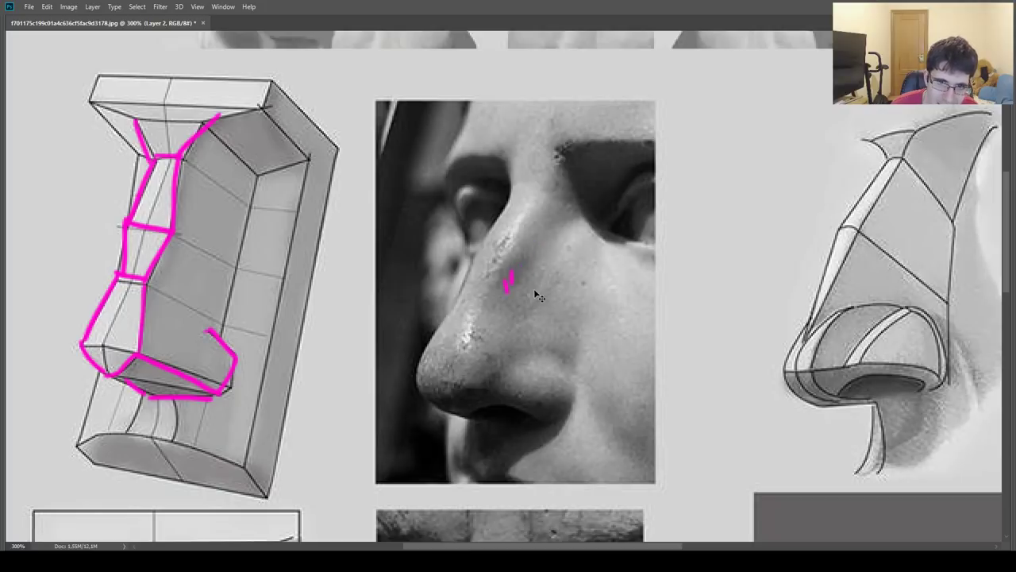
key("ctrl+z")
left_click_drag(502, 291, 500, 292)
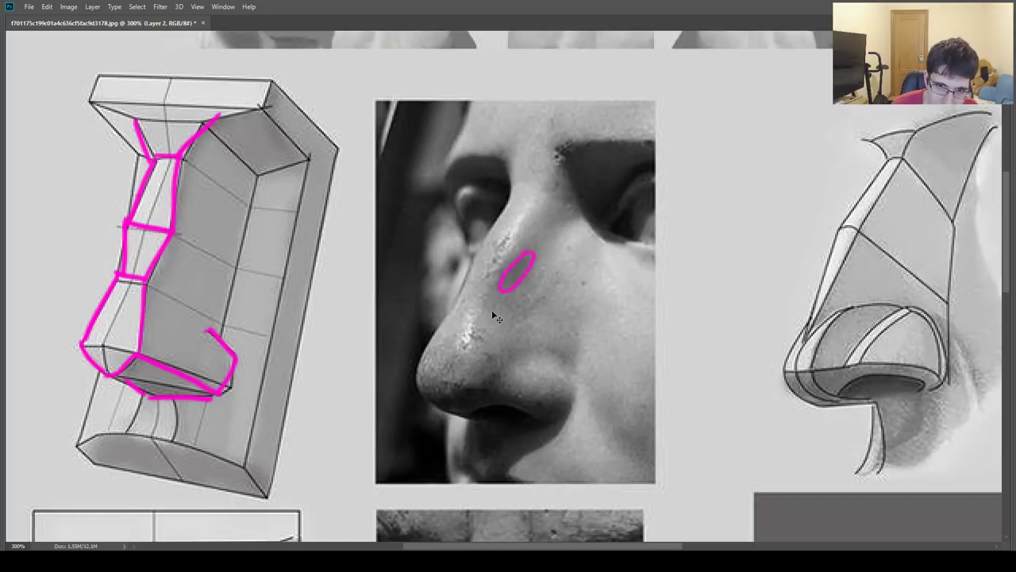
key("ctrl+z")
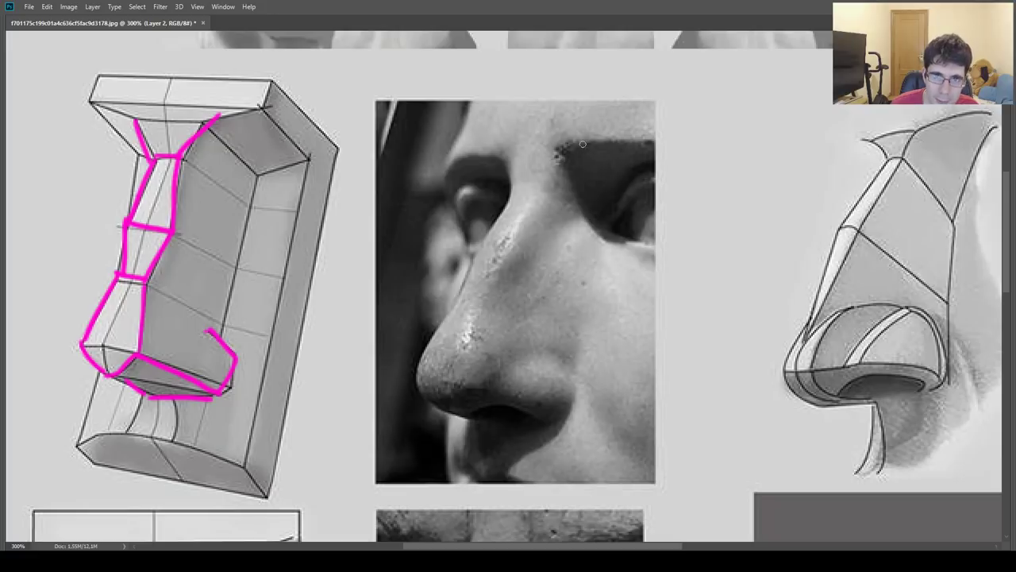
left_click_drag(582, 144, 539, 187)
mouse_move(498, 149)
left_mouse_down()
mouse_move(510, 181)
mouse_move(538, 185)
mouse_move(485, 241)
mouse_move(527, 211)
mouse_move(538, 185)
left_mouse_up()
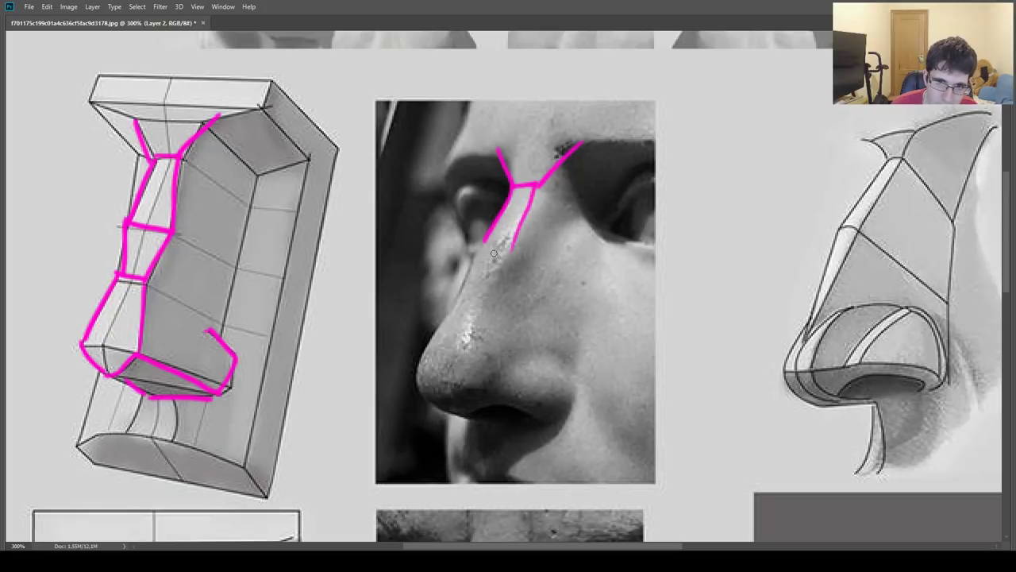
Step: On the photo, extend the bridge lines, outline the nose tip, and hatch its side plane
mouse_move(478, 250)
left_mouse_down()
mouse_move(515, 242)
mouse_move(464, 282)
mouse_move(455, 308)
mouse_move(518, 238)
left_mouse_up()
mouse_move(456, 308)
left_mouse_down()
mouse_move(419, 373)
mouse_move(441, 410)
mouse_move(479, 385)
mouse_move(472, 353)
mouse_move(442, 394)
mouse_move(491, 371)
mouse_move(490, 322)
mouse_move(477, 309)
left_mouse_up()
mouse_move(502, 343)
left_mouse_down()
mouse_move(476, 395)
mouse_move(512, 364)
mouse_move(567, 375)
mouse_move(540, 429)
mouse_move(490, 418)
mouse_move(534, 417)
left_mouse_up()
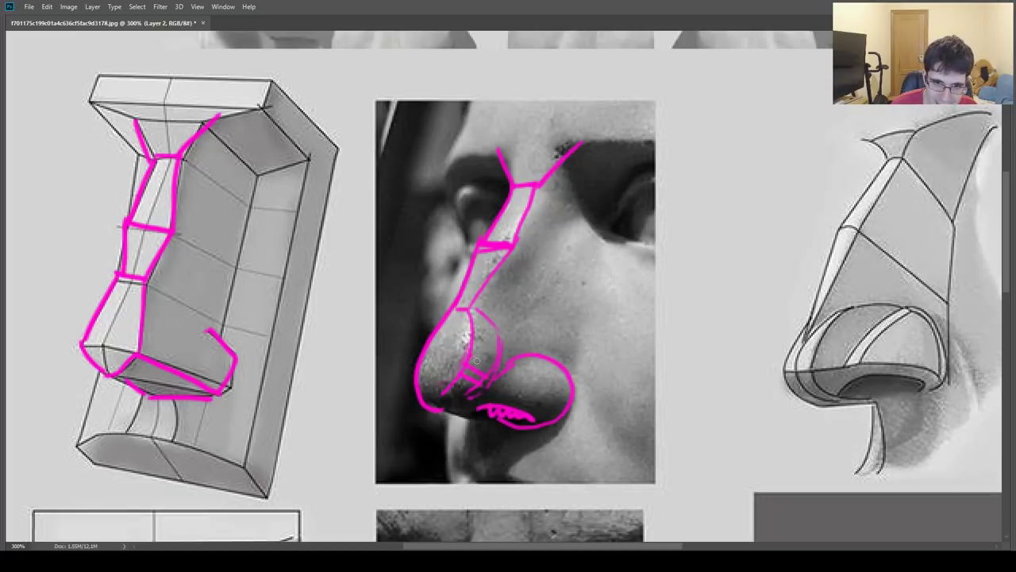
mouse_move(476, 360)
left_mouse_down()
mouse_move(498, 316)
mouse_move(485, 356)
mouse_move(540, 426)
left_mouse_up()
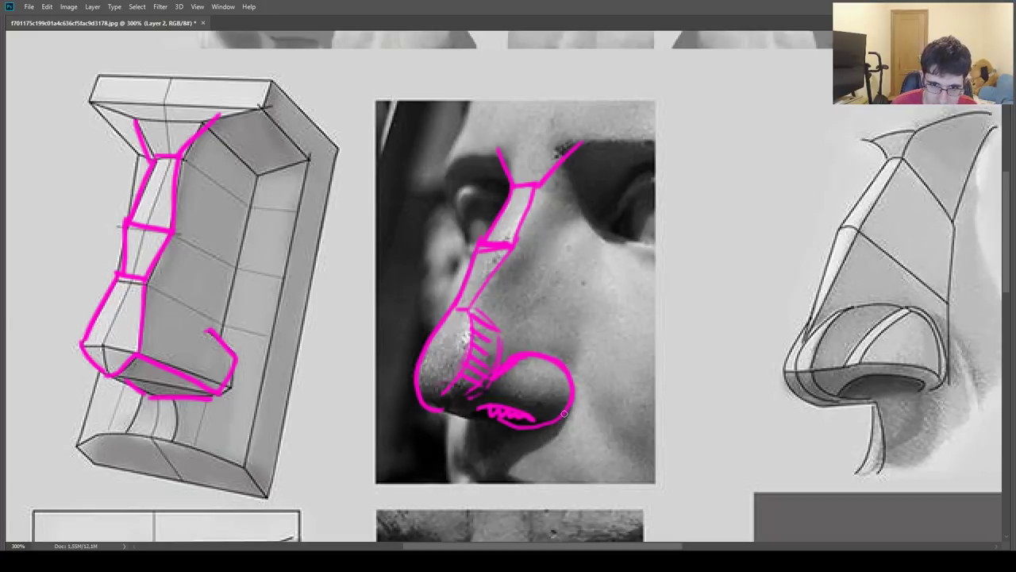
Step: Mark the bridge edge, a crossline and the bridge top on the side-view nose drawing
left_click_drag(638, 318, 399, 336)
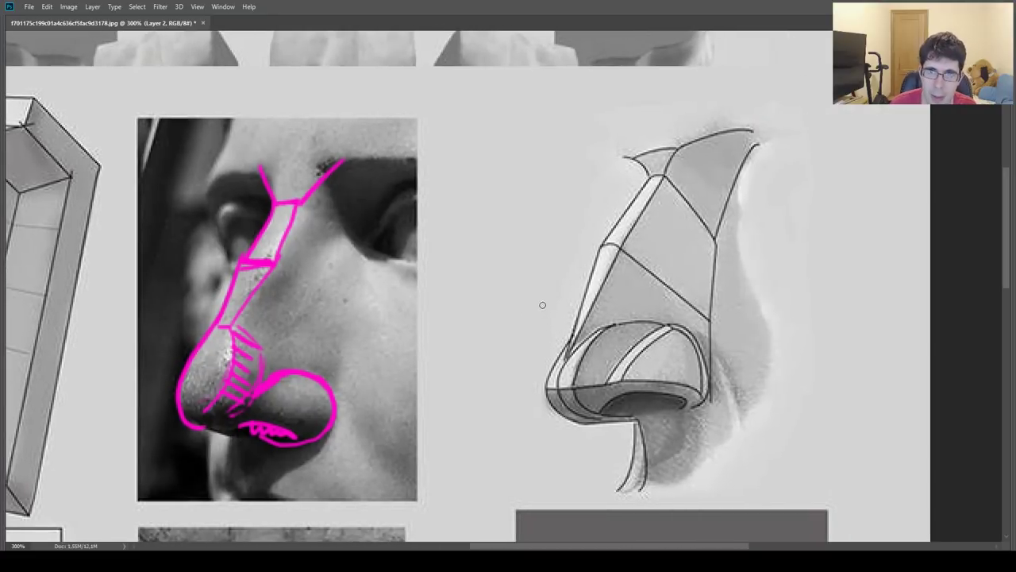
mouse_move(651, 170)
left_mouse_down()
mouse_move(597, 242)
mouse_move(582, 324)
mouse_move(662, 181)
left_mouse_up()
left_click_drag(624, 240, 601, 239)
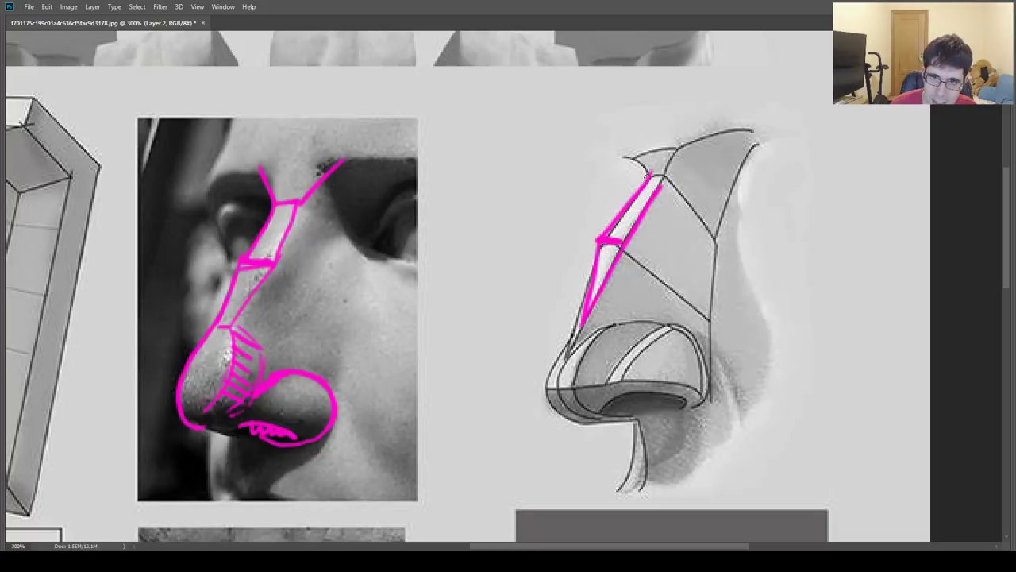
mouse_move(661, 178)
left_mouse_down()
mouse_move(688, 136)
mouse_move(635, 149)
mouse_move(688, 142)
mouse_move(646, 173)
mouse_move(675, 149)
left_mouse_up()
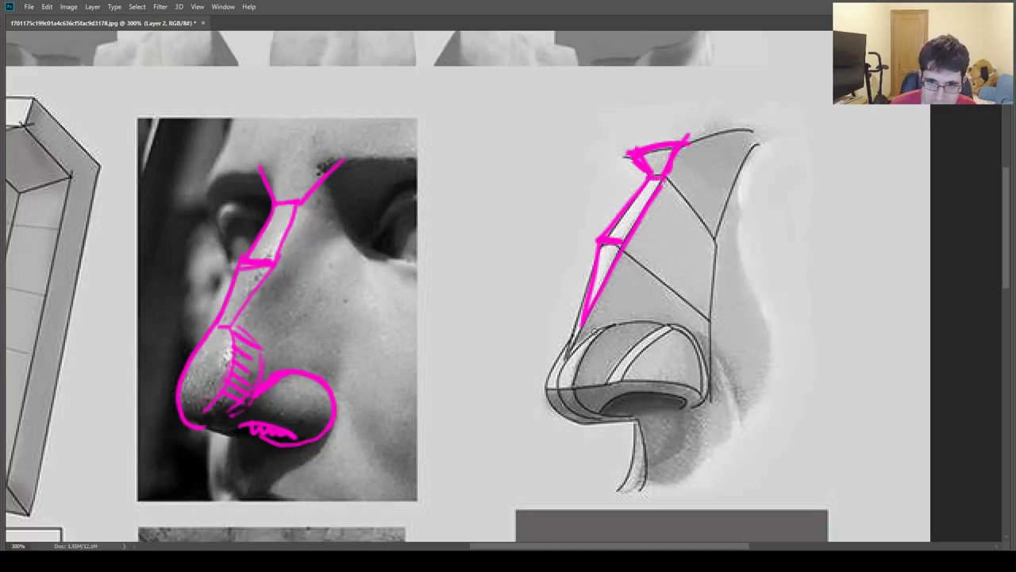
Step: Sketch strokes, an arrow and arcs over the side-view nostril wing, undoing the first ellipse
mouse_move(560, 359)
left_mouse_down()
mouse_move(548, 375)
mouse_move(590, 377)
mouse_move(573, 353)
mouse_move(553, 415)
mouse_move(613, 321)
left_mouse_up()
key("ctrl+z")
key("ctrl+z")
left_click_drag(578, 386, 619, 318)
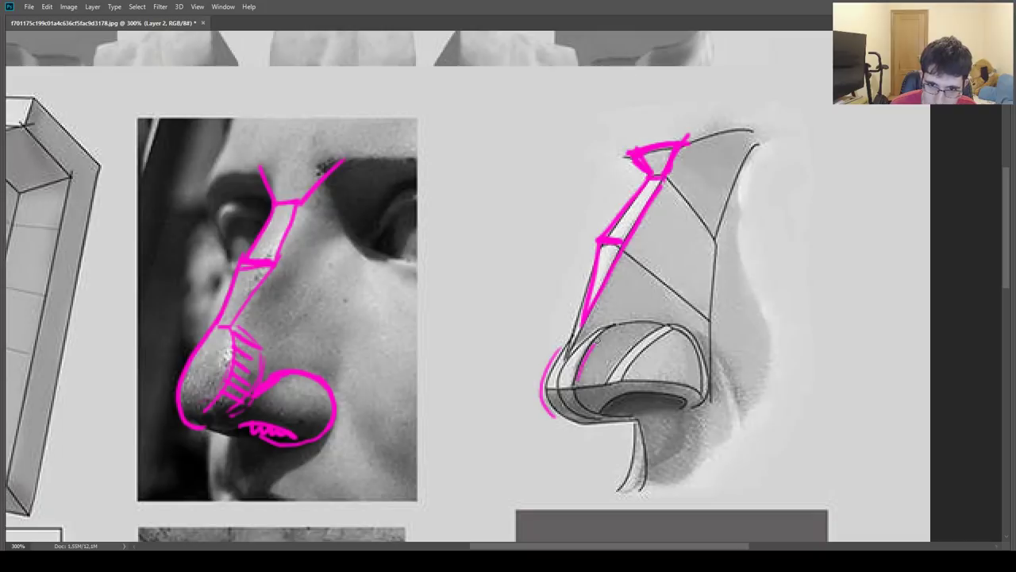
mouse_move(575, 353)
left_mouse_down()
mouse_move(671, 307)
mouse_move(664, 319)
mouse_move(572, 320)
left_mouse_up()
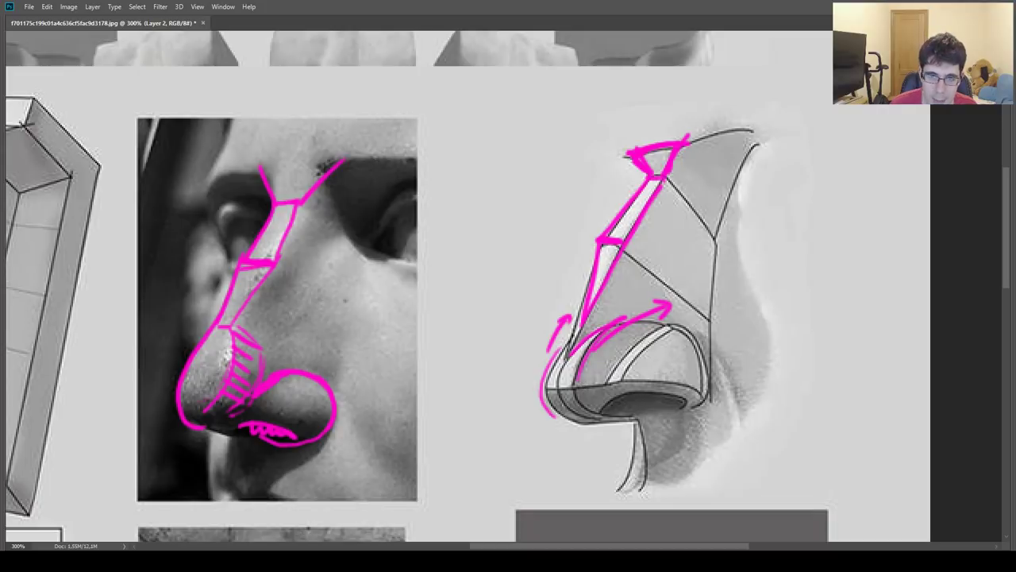
mouse_move(582, 374)
left_mouse_down()
mouse_move(561, 409)
mouse_move(610, 431)
left_mouse_up()
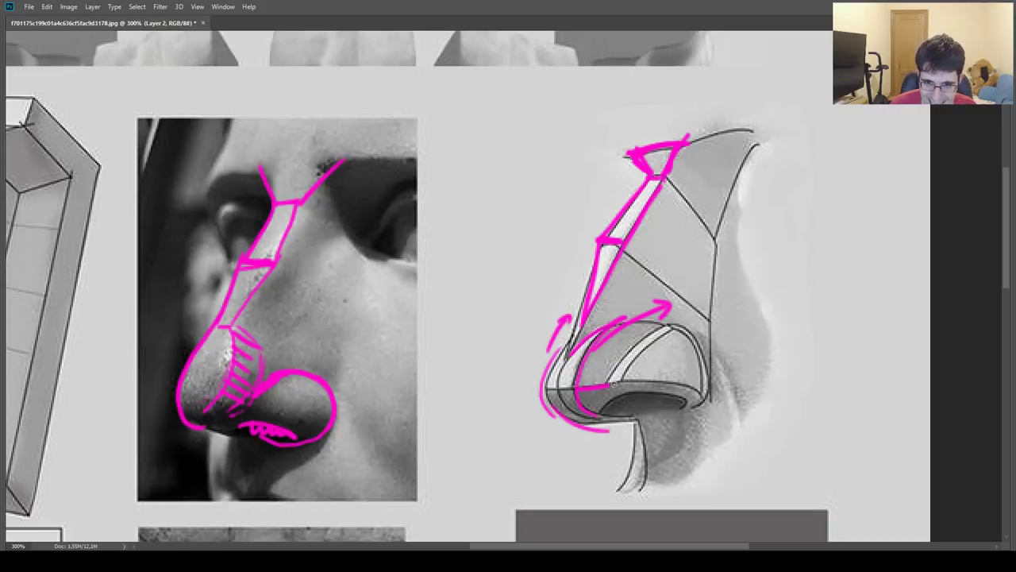
mouse_move(609, 393)
left_mouse_down()
mouse_move(607, 368)
mouse_move(654, 327)
mouse_move(697, 342)
mouse_move(707, 401)
mouse_move(663, 414)
mouse_move(599, 411)
mouse_move(600, 375)
mouse_move(647, 327)
left_mouse_up()
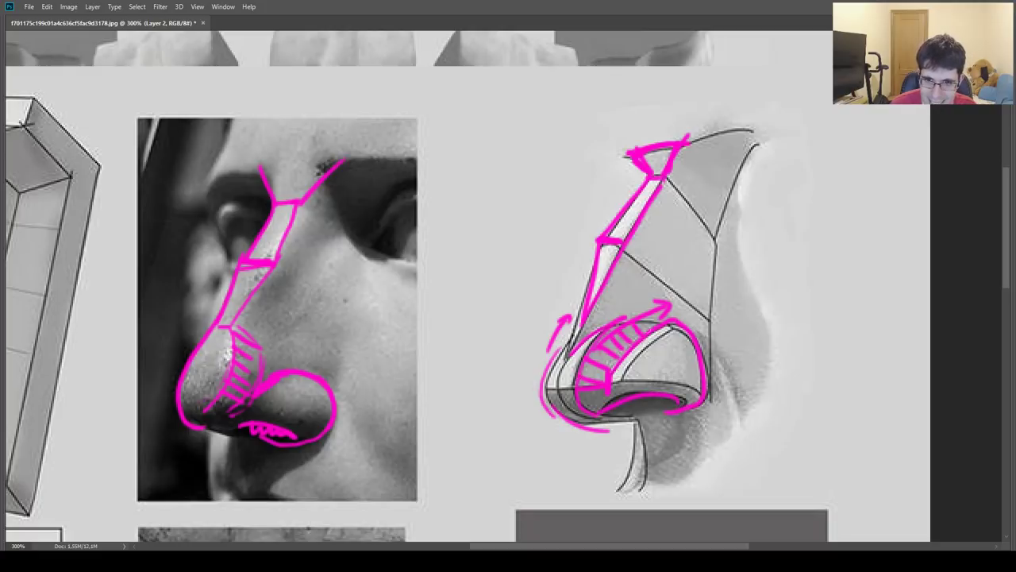
Step: Draw a magenta line across the front-view photo's nose bridge, with diagonals toward the brows
key("ctrl+minus")
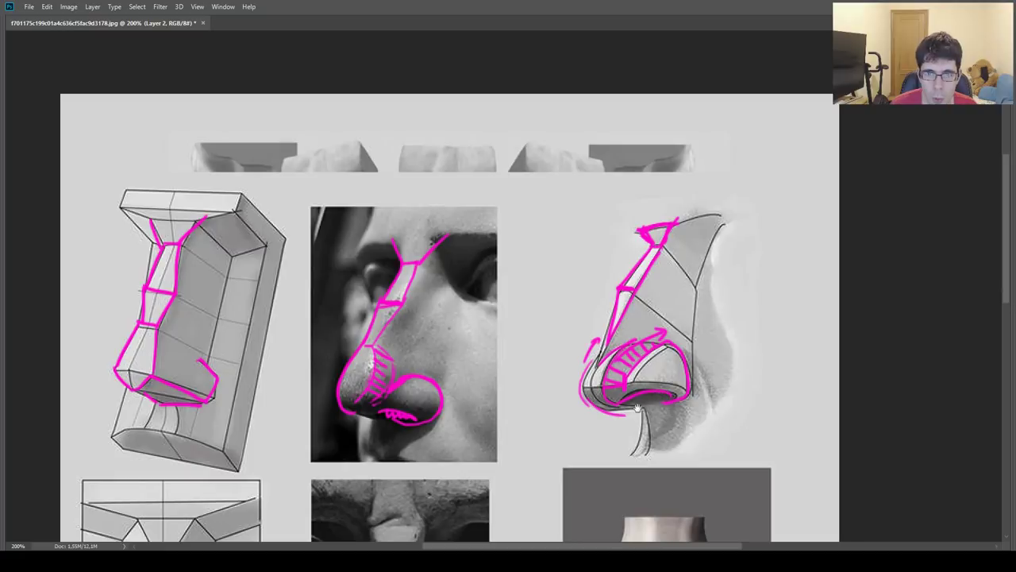
left_click_drag(659, 524, 659, 307)
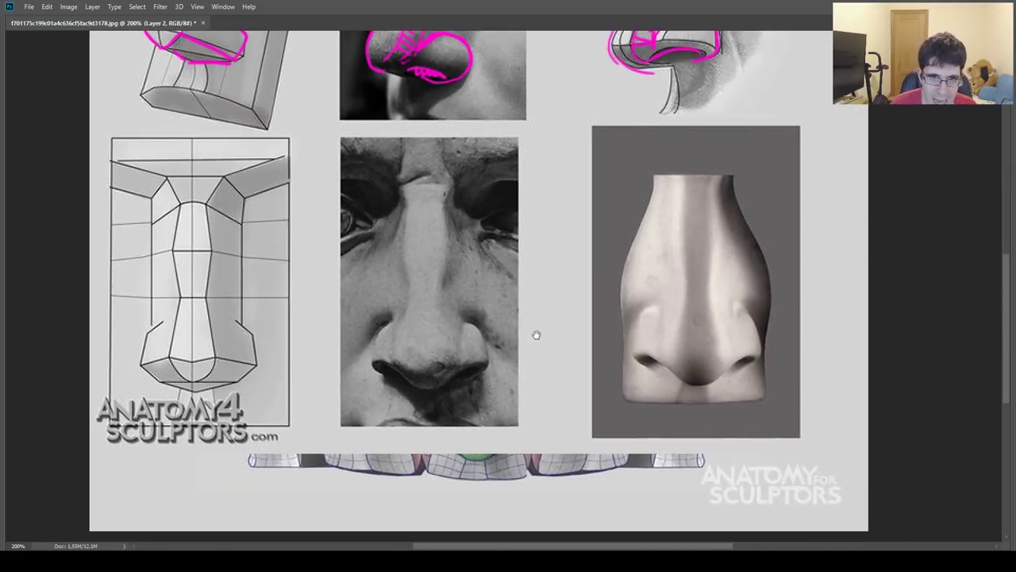
left_click_drag(535, 336, 599, 359)
key("ctrl+plus")
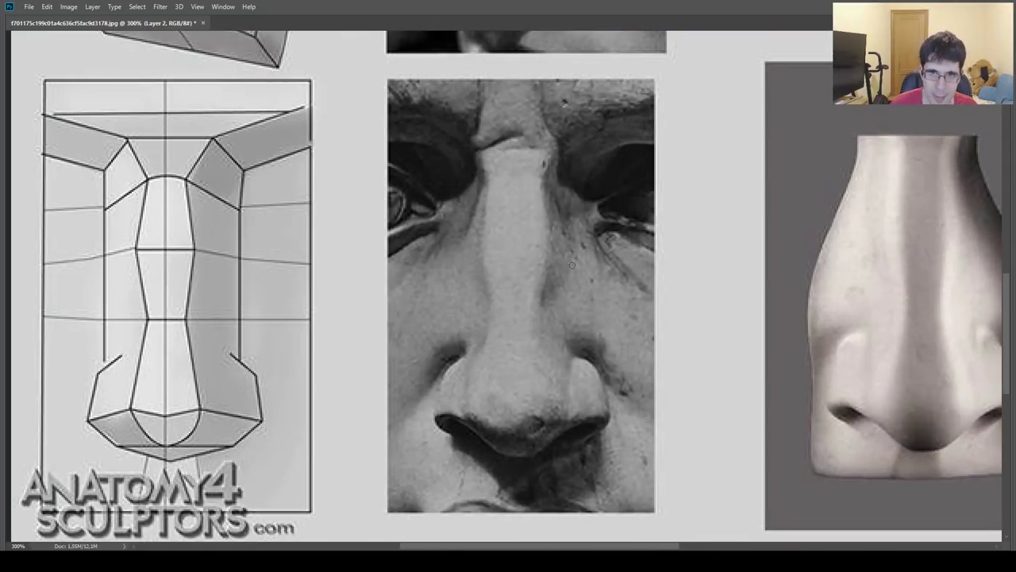
left_click_drag(477, 143, 557, 139)
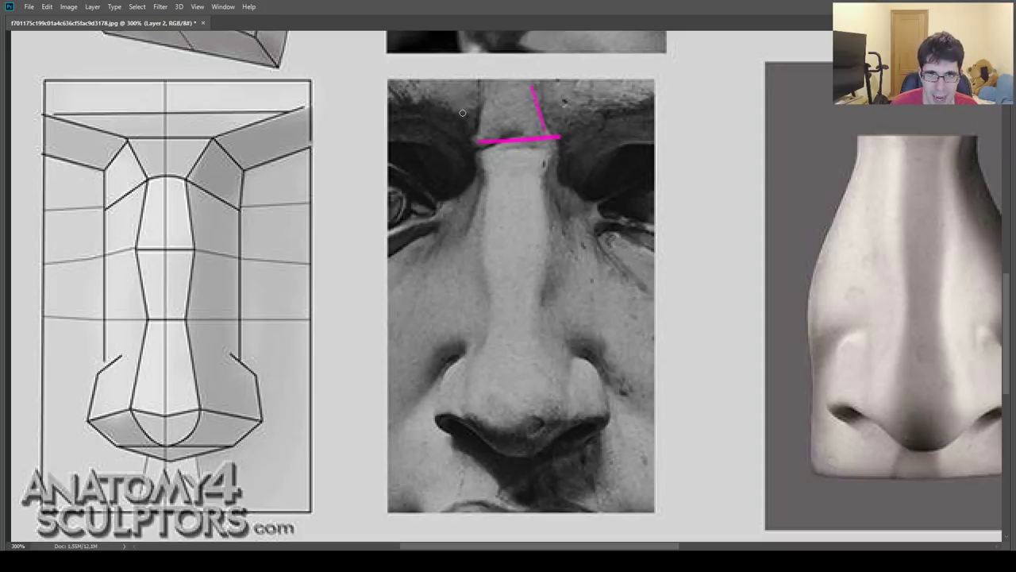
left_click_drag(462, 113, 488, 156)
left_click_drag(558, 146, 597, 104)
Step: Outline the bridge plane edges down the nose, adding crossbars and a curve toward the tip
left_click_drag(475, 138, 489, 173)
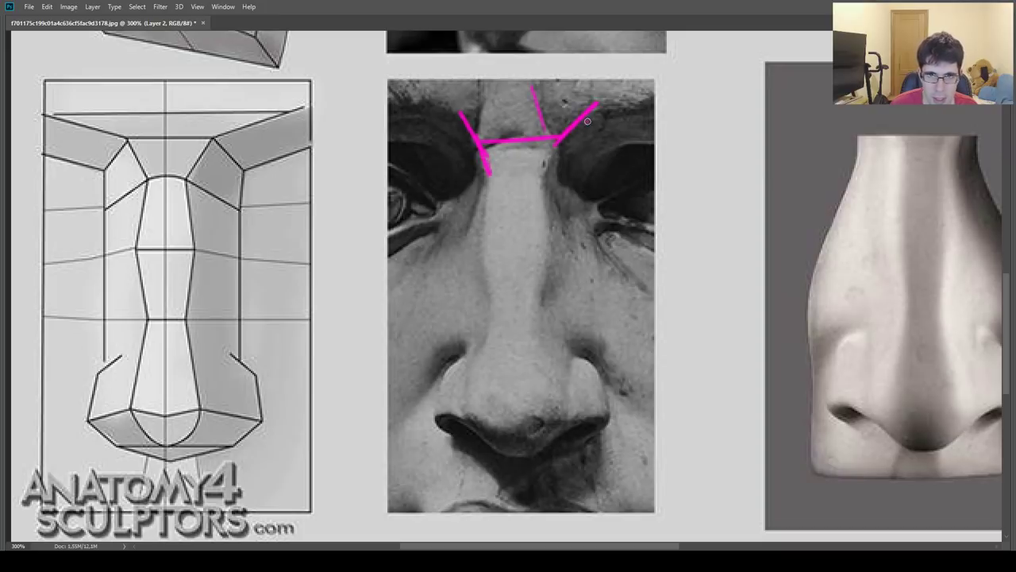
mouse_move(592, 116)
left_mouse_down()
mouse_move(546, 172)
mouse_move(487, 170)
mouse_move(486, 257)
mouse_move(505, 326)
left_mouse_up()
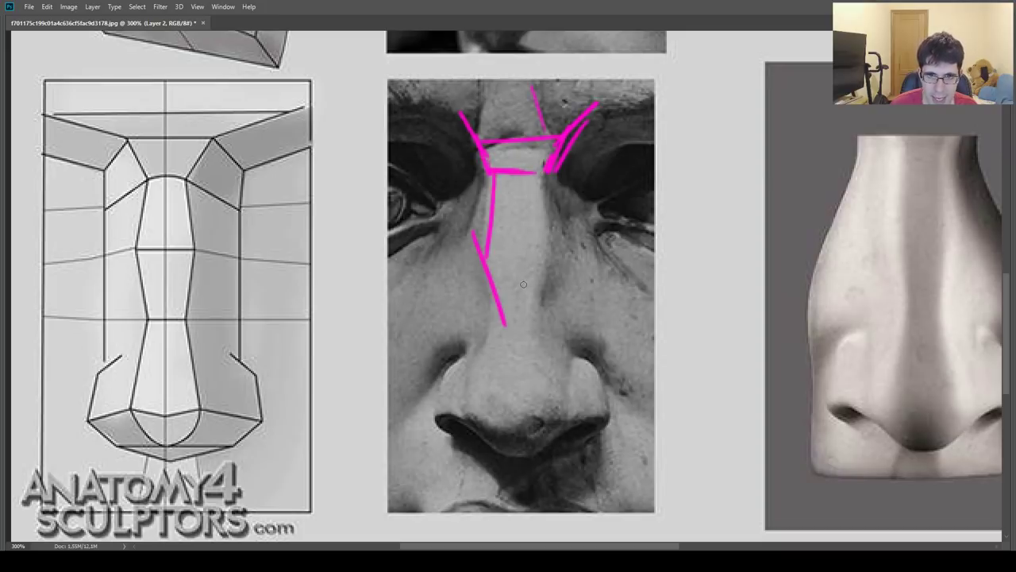
mouse_move(542, 168)
left_mouse_down()
mouse_move(554, 240)
mouse_move(526, 327)
left_mouse_up()
left_click_drag(489, 249, 556, 239)
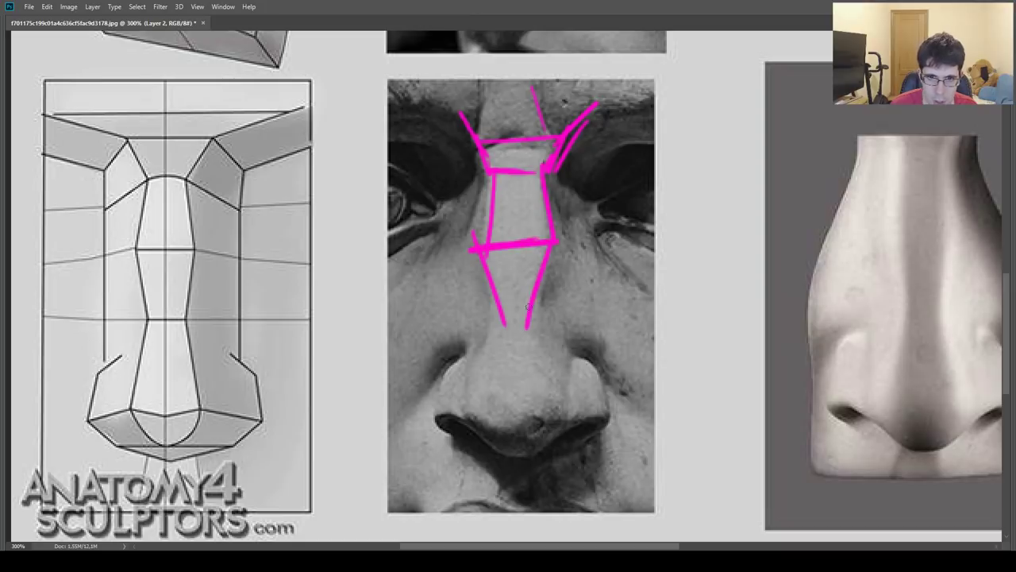
mouse_move(502, 328)
left_mouse_down()
mouse_move(535, 327)
mouse_move(481, 365)
mouse_move(510, 438)
mouse_move(561, 407)
mouse_move(506, 437)
mouse_move(542, 362)
left_mouse_up()
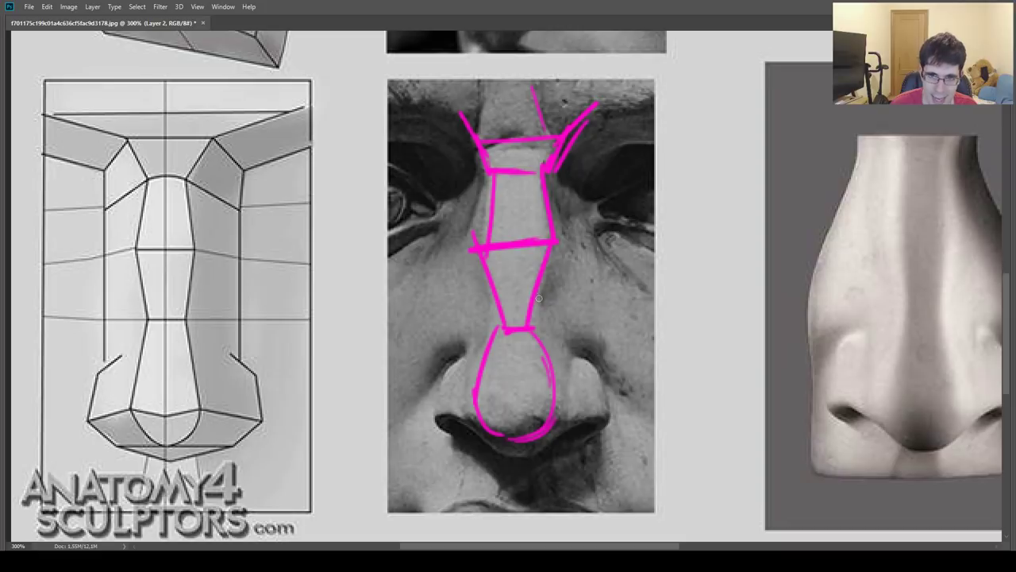
Step: Ring the ball of the nose tip and outline the left and right nostril wings
left_click_drag(551, 305, 559, 404)
left_click_drag(554, 300, 557, 371)
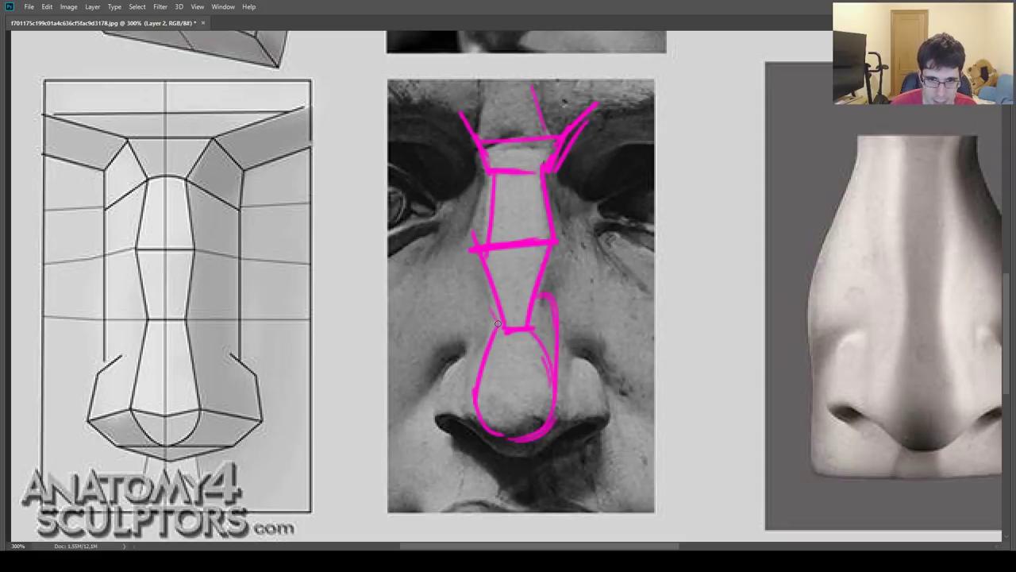
mouse_move(498, 323)
left_mouse_down()
mouse_move(470, 363)
mouse_move(479, 413)
mouse_move(444, 262)
left_mouse_up()
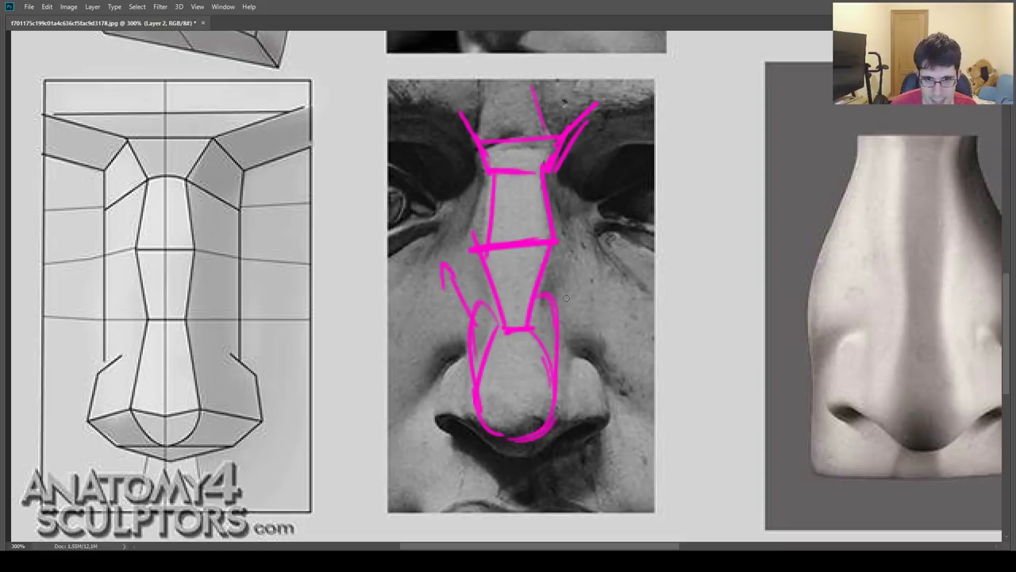
left_click_drag(560, 319, 570, 271)
mouse_move(578, 367)
left_mouse_down()
mouse_move(568, 415)
mouse_move(579, 375)
mouse_move(608, 414)
left_mouse_up()
left_click_drag(610, 413, 565, 455)
mouse_move(607, 387)
left_mouse_down()
mouse_move(611, 430)
mouse_move(556, 449)
mouse_move(597, 426)
left_mouse_up()
left_click_drag(627, 356, 444, 336)
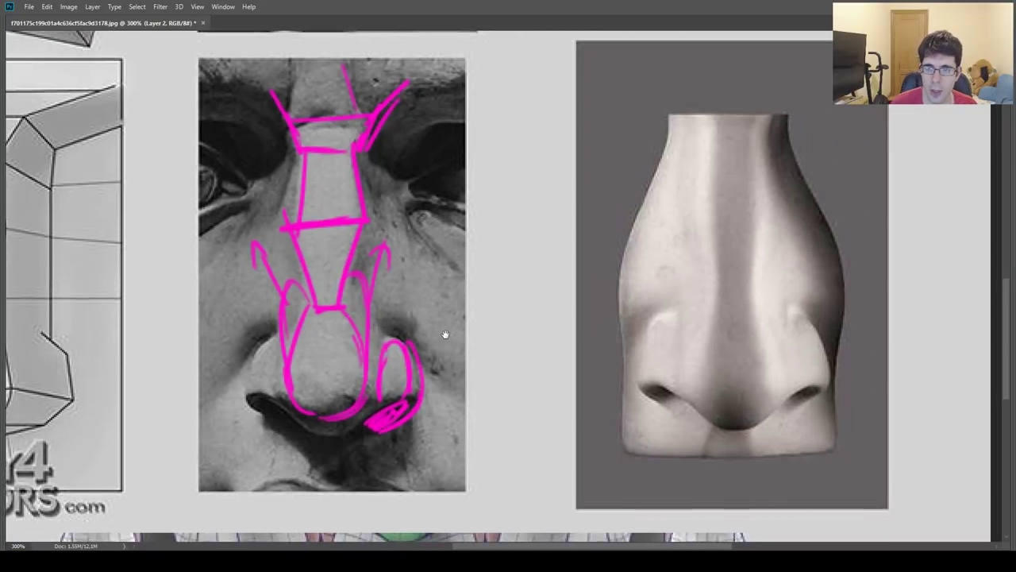
Step: Add empty Layer 3, hide magenta Layer 2, and show the coloured maxresdefault nose drawing
left_click(687, 319, "alt")
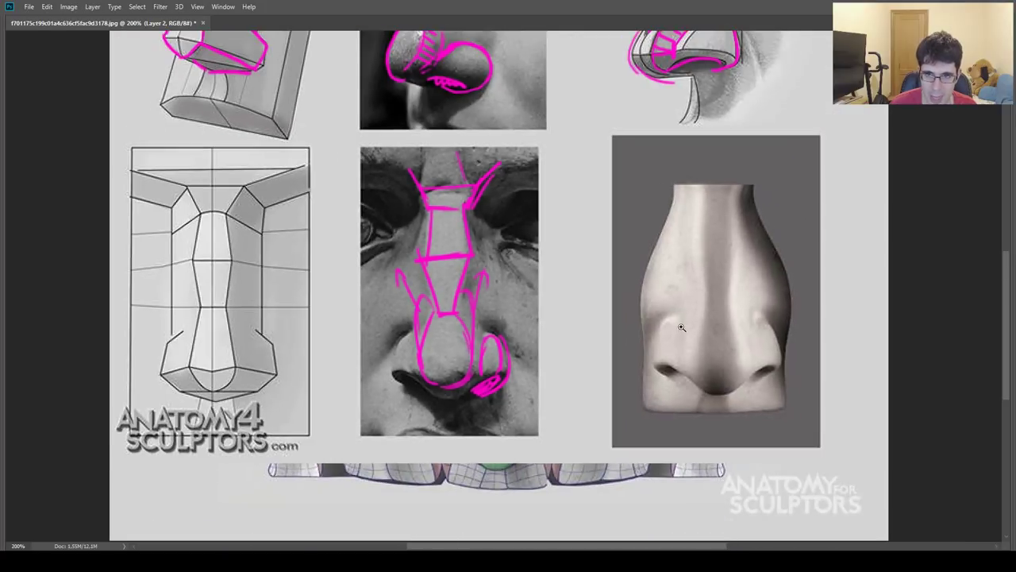
key("Tab")
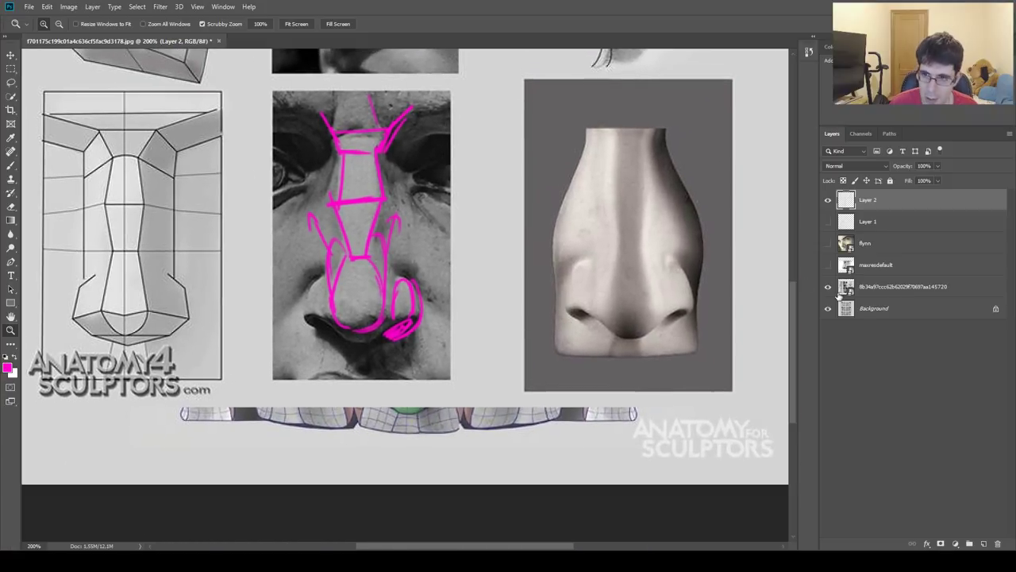
left_click(984, 544)
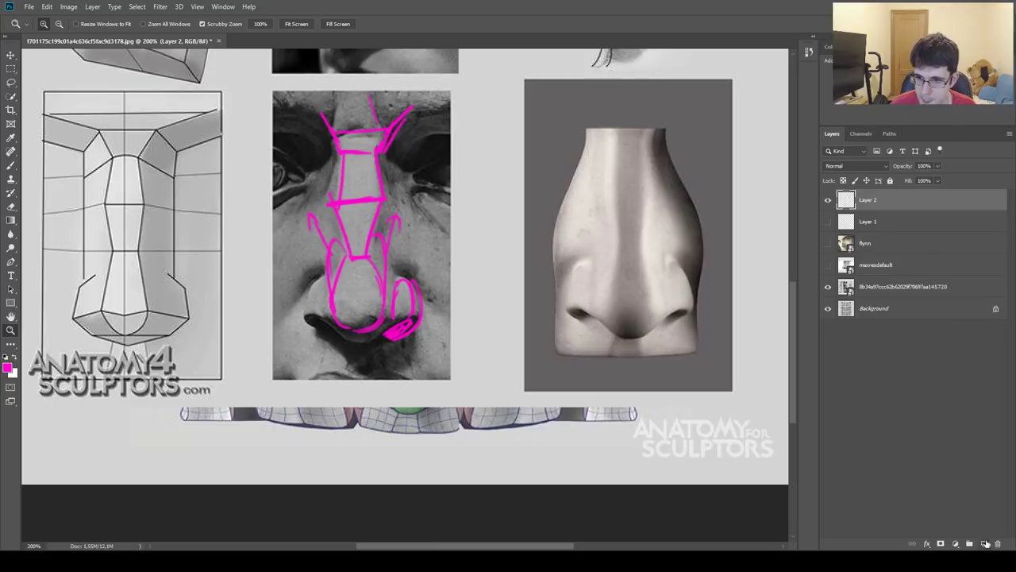
left_click(828, 221)
left_click(828, 287)
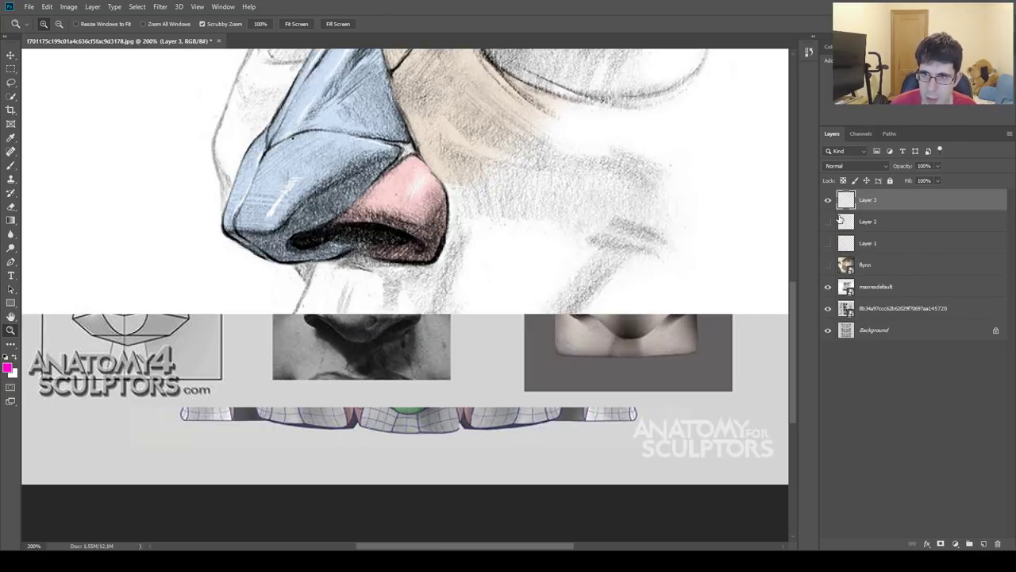
left_click_drag(651, 249, 700, 422)
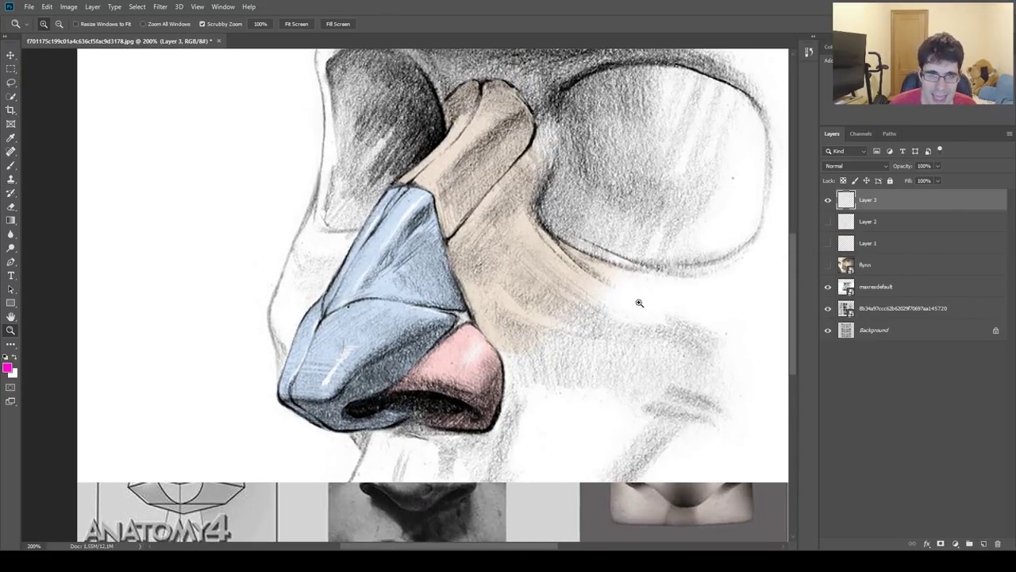
left_click_drag(541, 324, 575, 345)
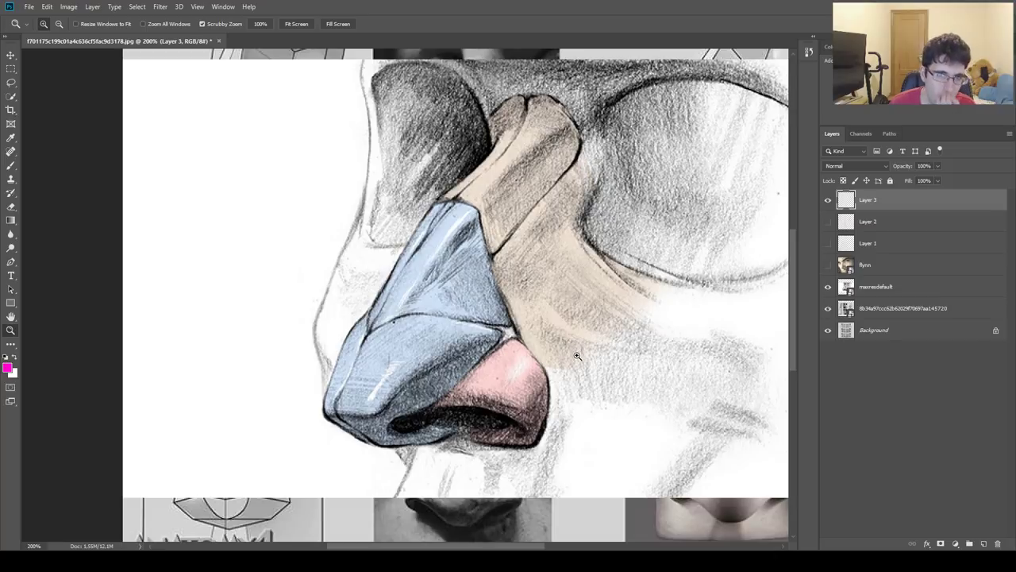
key("b")
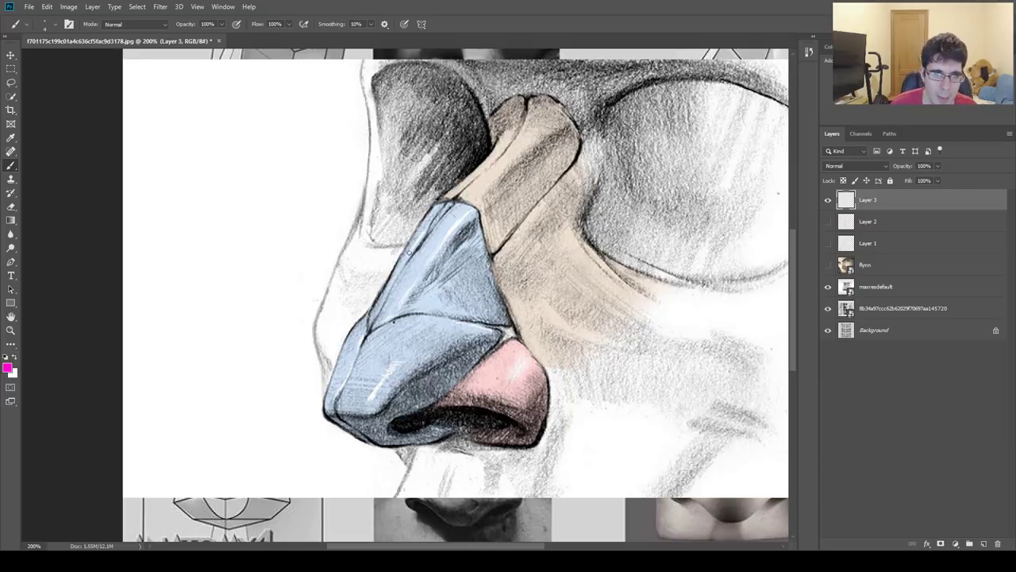
Step: Draw magenta lines down the coloured nose's bridge and curving under the nostril, undoing one stroke
left_click_drag(500, 185, 481, 236)
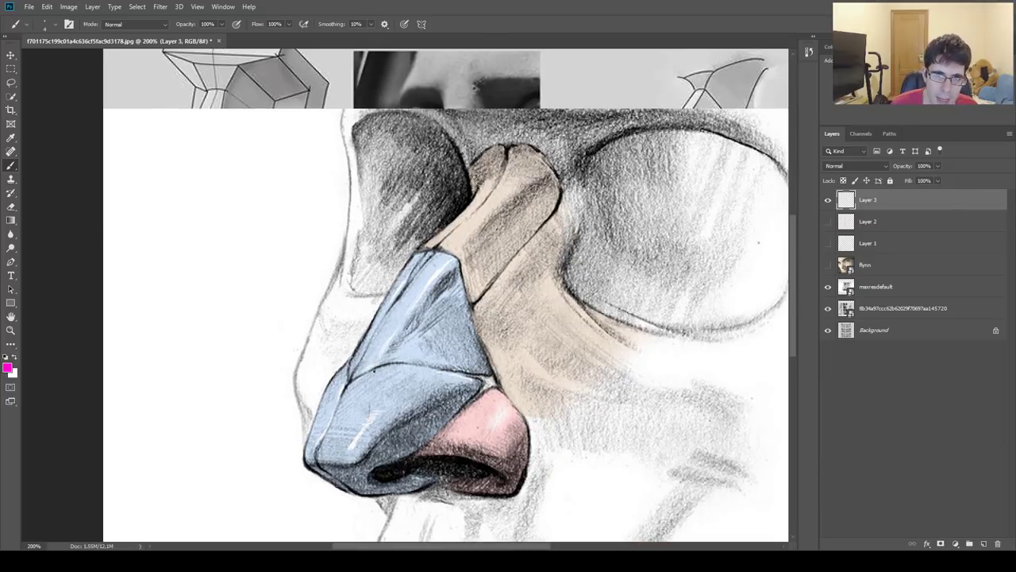
mouse_move(466, 155)
left_mouse_down()
mouse_move(474, 199)
mouse_move(421, 253)
mouse_move(583, 148)
left_mouse_up()
mouse_move(464, 258)
left_mouse_down()
mouse_move(518, 426)
mouse_move(476, 530)
mouse_move(385, 492)
left_mouse_up()
left_click_drag(497, 513, 396, 508)
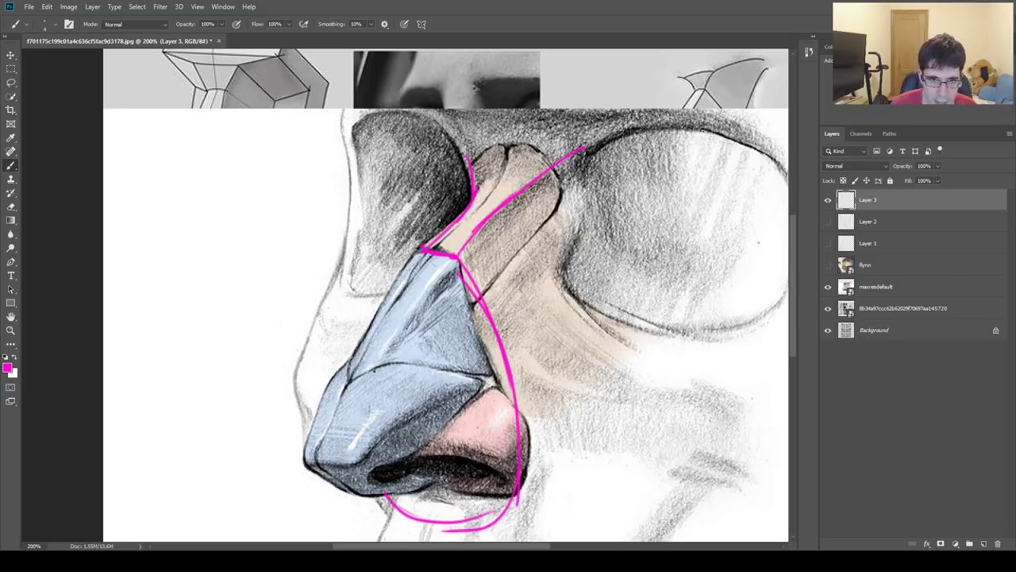
left_click_drag(405, 282, 402, 406)
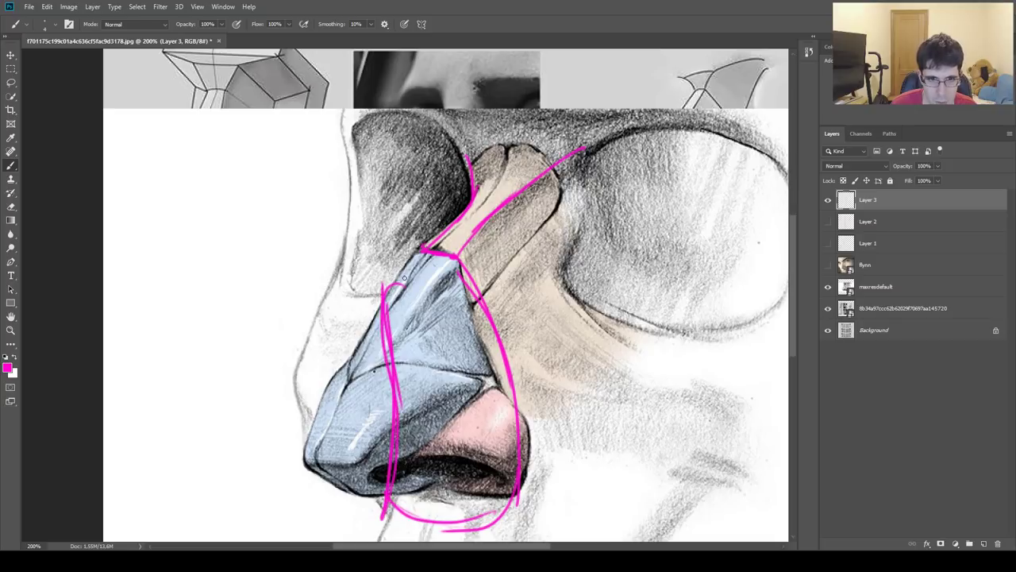
key("ctrl+z")
mouse_move(421, 256)
left_mouse_down()
mouse_move(389, 436)
mouse_move(395, 518)
mouse_move(494, 501)
left_mouse_up()
mouse_move(509, 392)
left_mouse_down()
mouse_move(475, 287)
mouse_move(525, 170)
left_mouse_up()
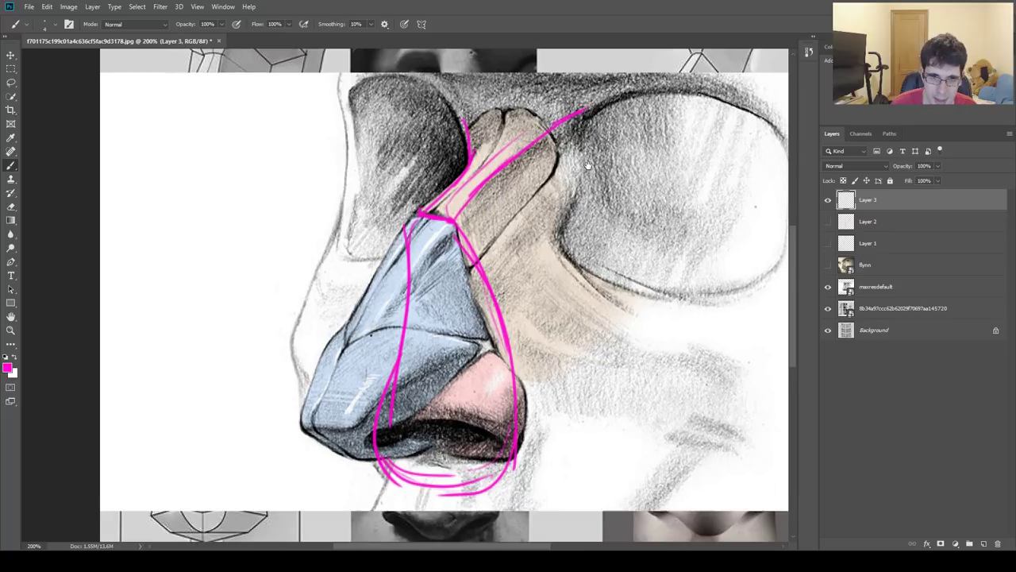
Step: Add lines along the nose's left side, crosslines on the bridge, and a loop around the lower-left tip
left_click_drag(598, 213, 589, 170)
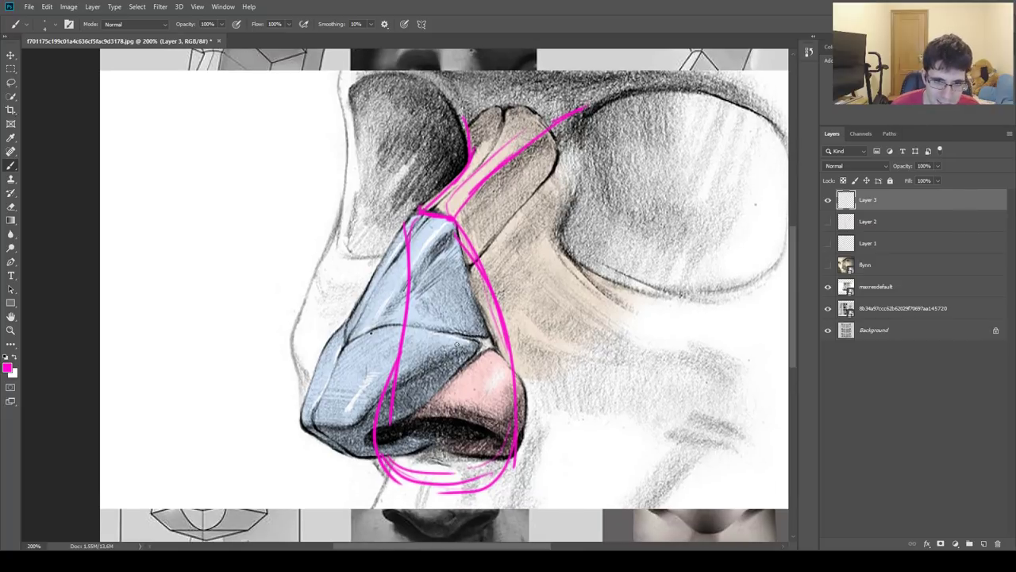
mouse_move(433, 210)
left_mouse_down()
mouse_move(457, 222)
mouse_move(470, 302)
mouse_move(450, 330)
mouse_move(358, 338)
mouse_move(357, 309)
mouse_move(412, 213)
left_mouse_up()
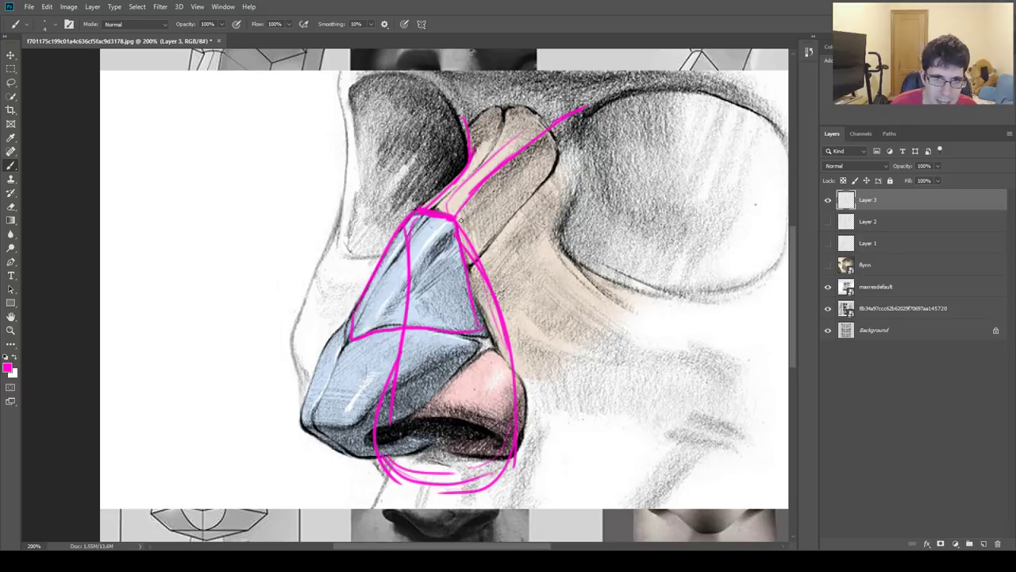
left_click_drag(350, 357, 439, 240)
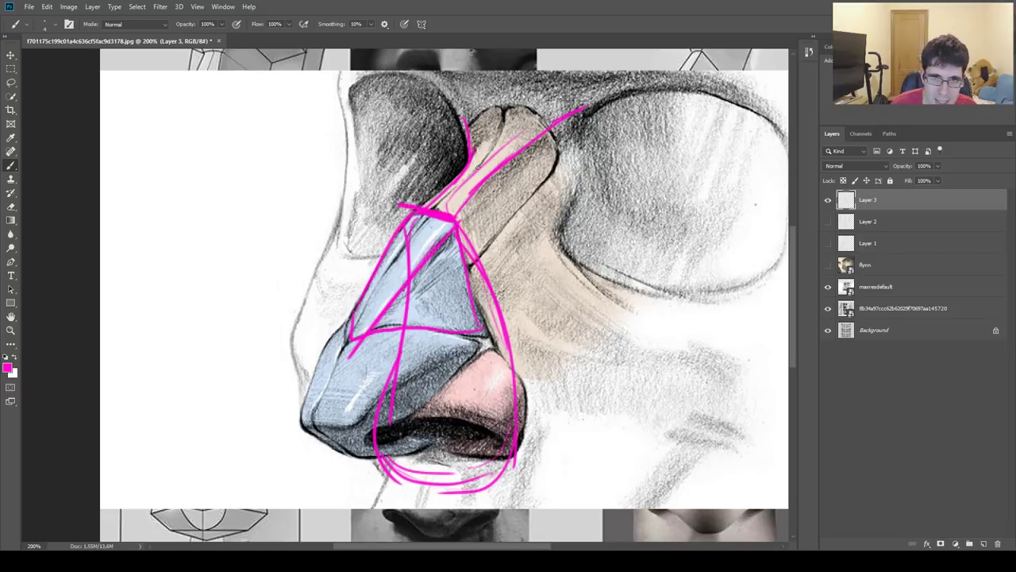
left_click_drag(473, 155, 508, 147)
left_click_drag(351, 327, 371, 319)
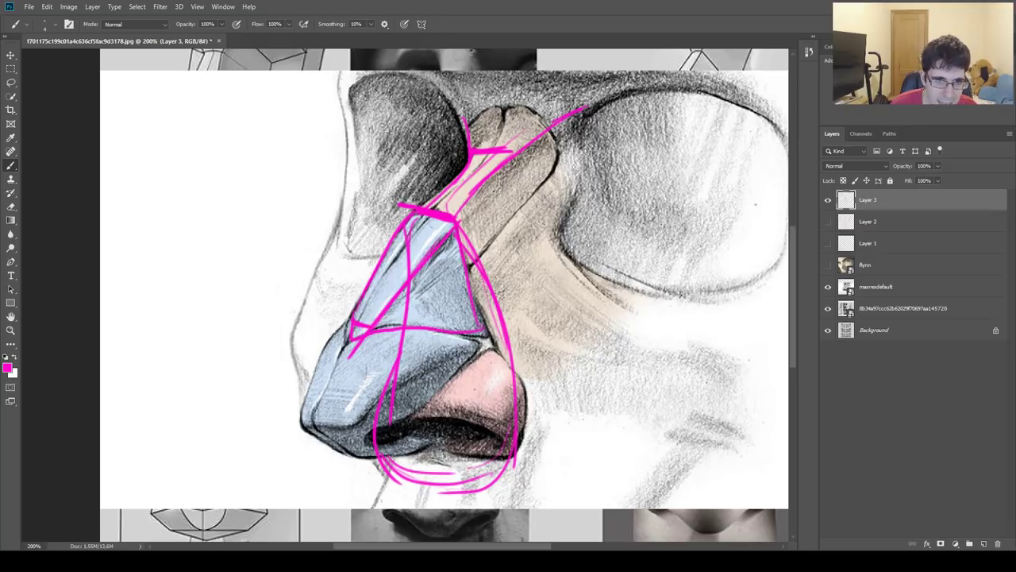
left_click_drag(314, 421, 349, 416)
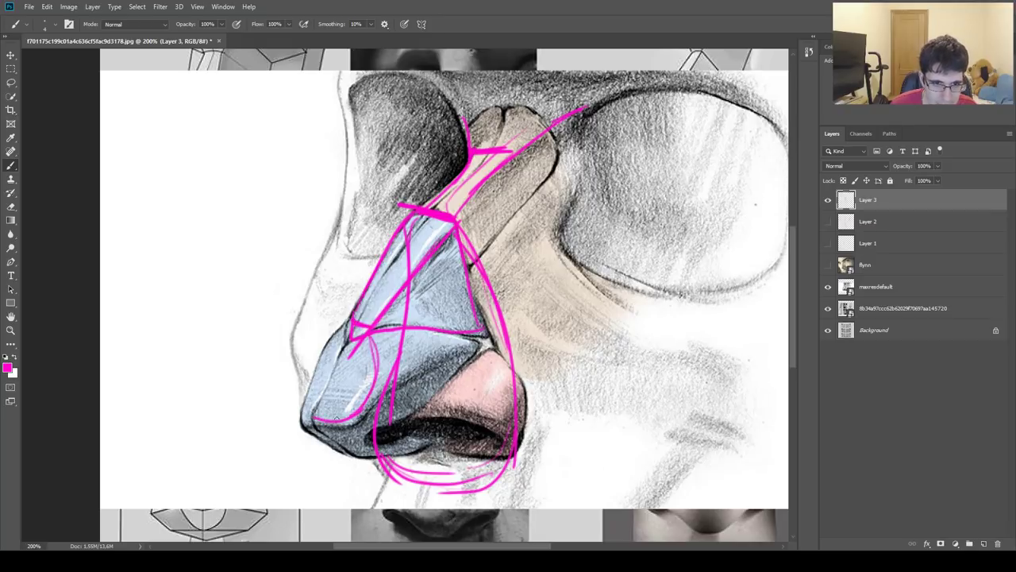
left_click_drag(346, 325, 329, 429)
Step: Hatch across the nose tip's top plane and outline the nose wing and nostril curve
left_click_drag(386, 334, 380, 392)
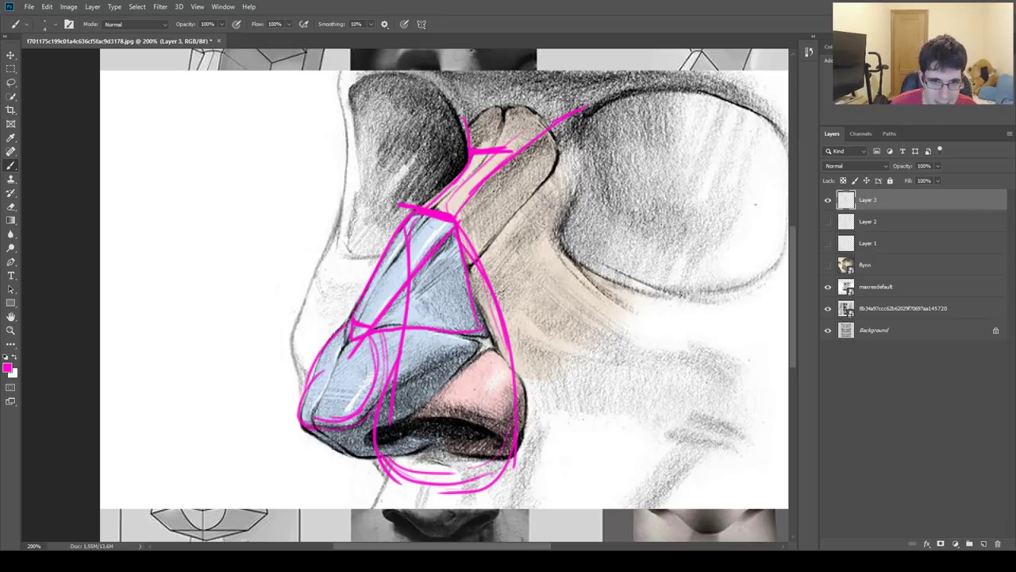
left_click_drag(466, 347, 406, 372)
left_click_drag(471, 335, 460, 353)
left_click_drag(351, 346, 459, 330)
left_click_drag(380, 333, 397, 373)
left_click_drag(406, 331, 417, 370)
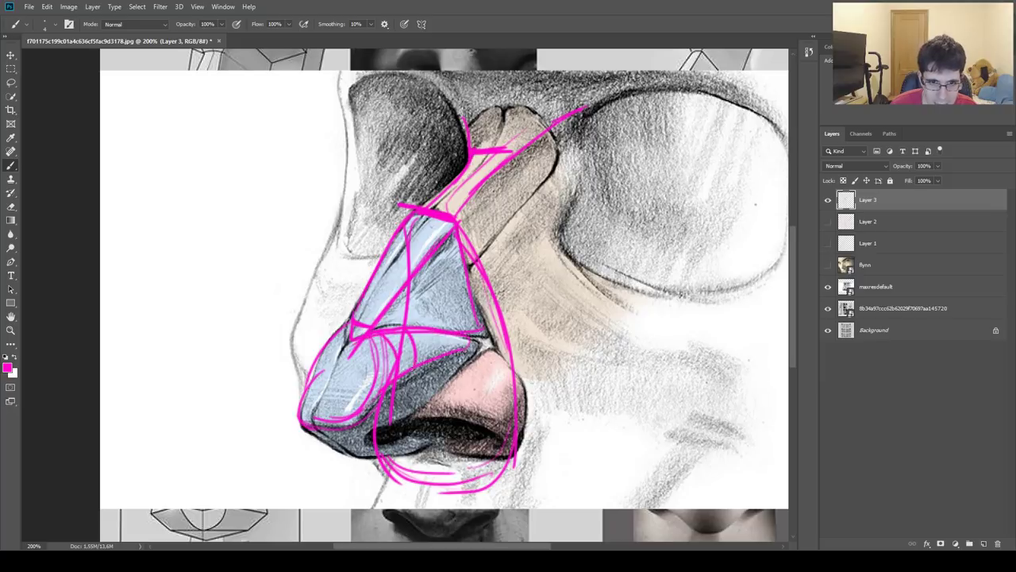
left_click_drag(442, 333, 450, 353)
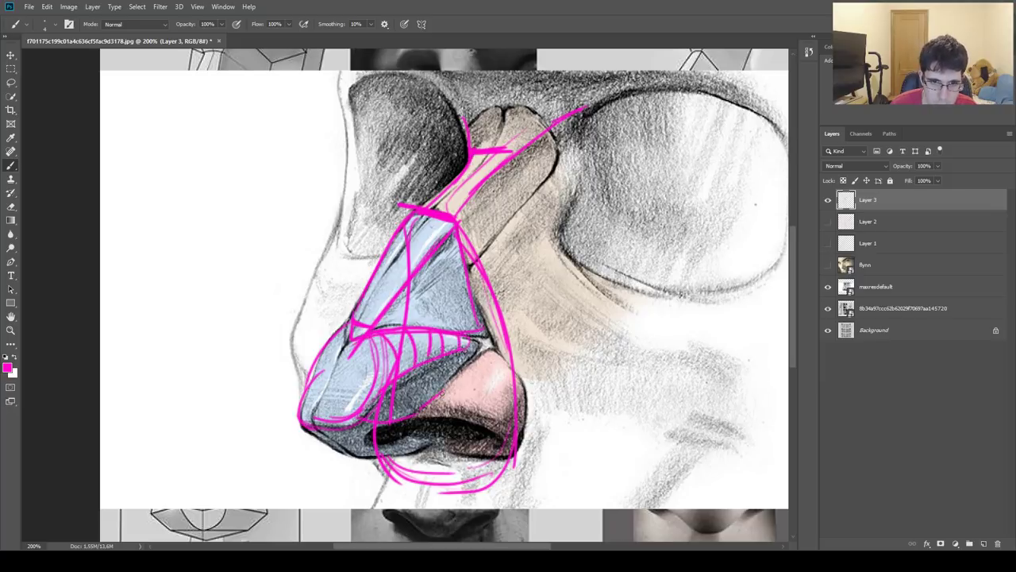
mouse_move(441, 394)
left_mouse_down()
mouse_move(515, 389)
mouse_move(469, 462)
mouse_move(433, 459)
left_mouse_up()
mouse_move(401, 429)
left_mouse_down()
mouse_move(490, 457)
mouse_move(453, 435)
mouse_move(488, 442)
left_mouse_up()
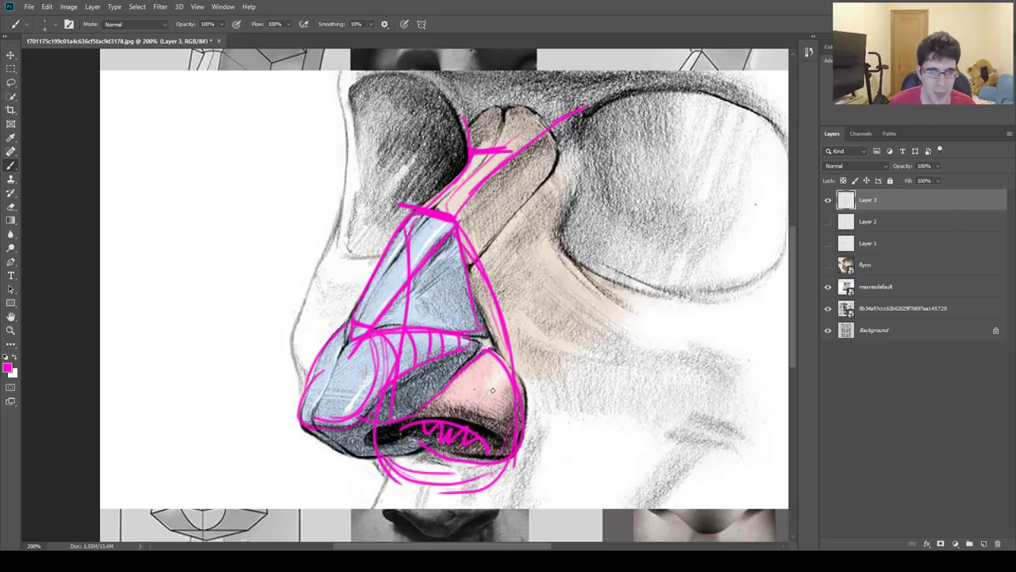
Step: Show the close-up nose photo layer, hide the Layer 3 sketch, add Layer 4, and zoom onto the nose
key("z")
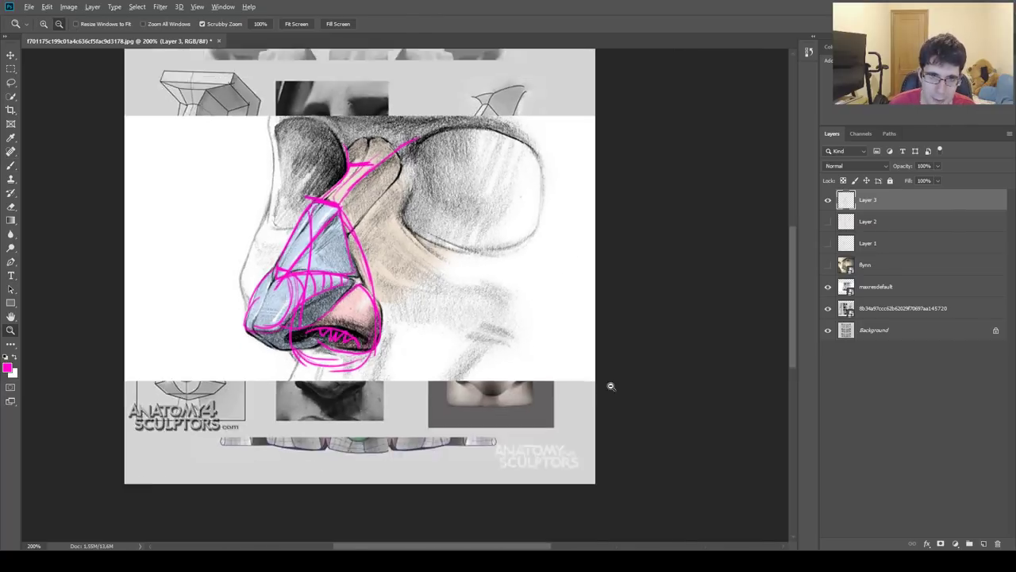
left_click(594, 379, "alt")
key("ctrl+plus")
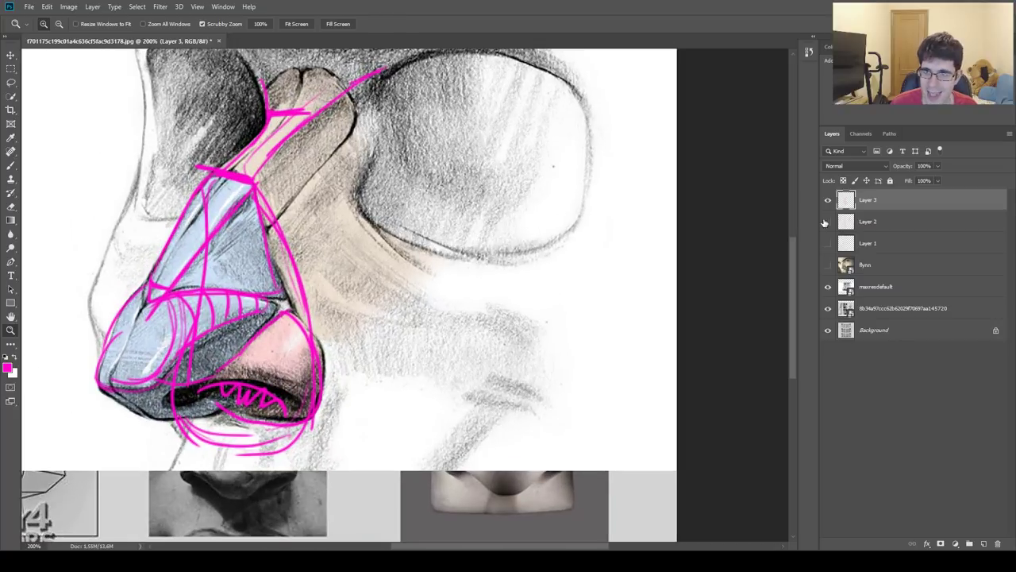
left_click(828, 265)
left_click(828, 199)
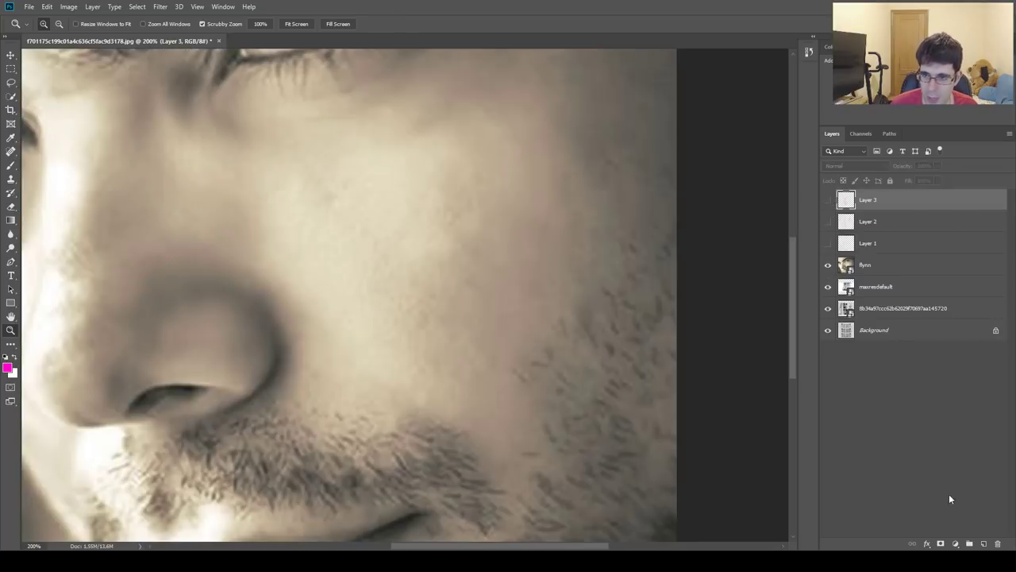
left_click(982, 544)
left_click(547, 358, "alt")
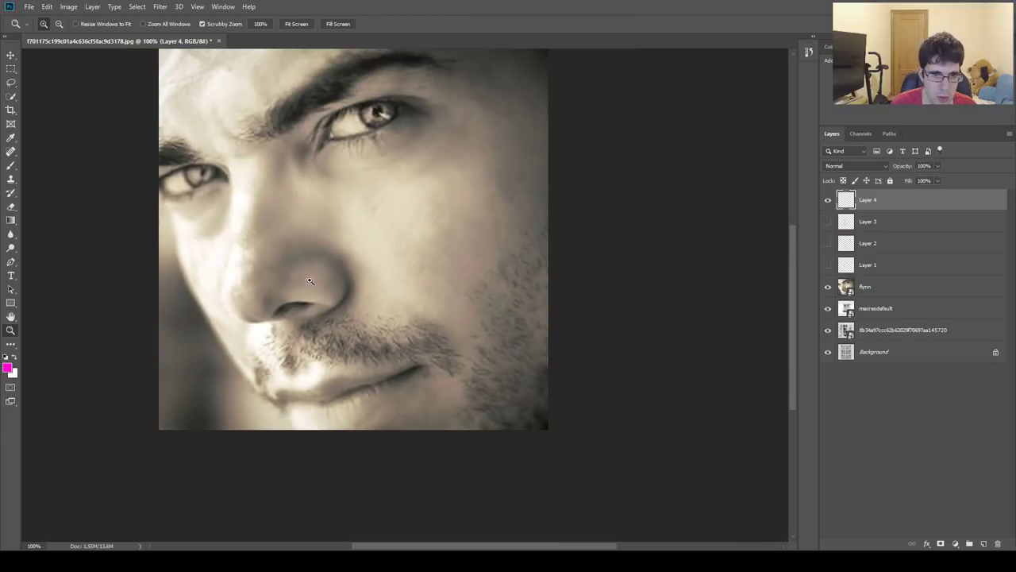
mouse_move(309, 280)
left_mouse_down()
mouse_move(436, 350)
mouse_move(413, 349)
left_mouse_up()
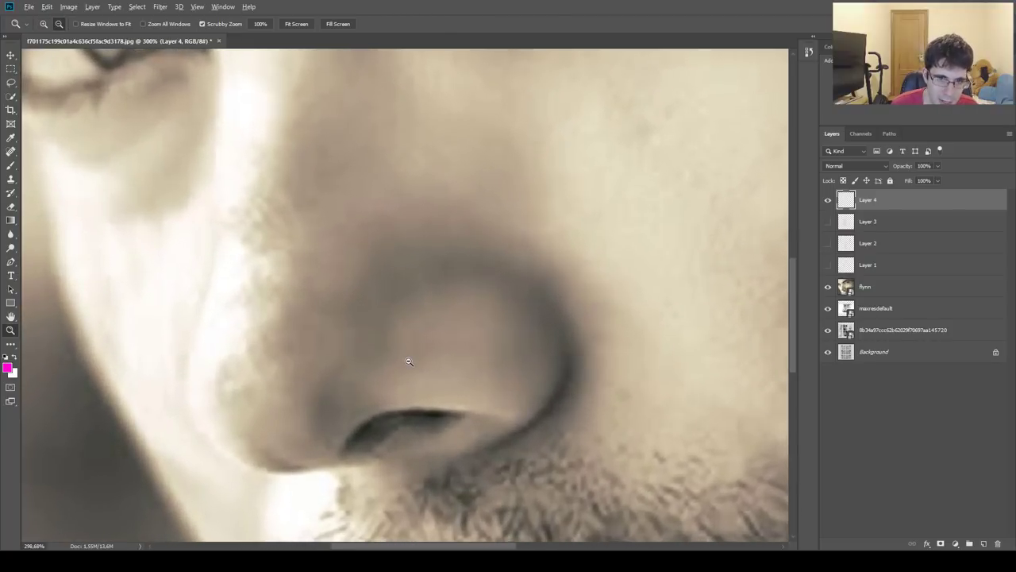
key("b")
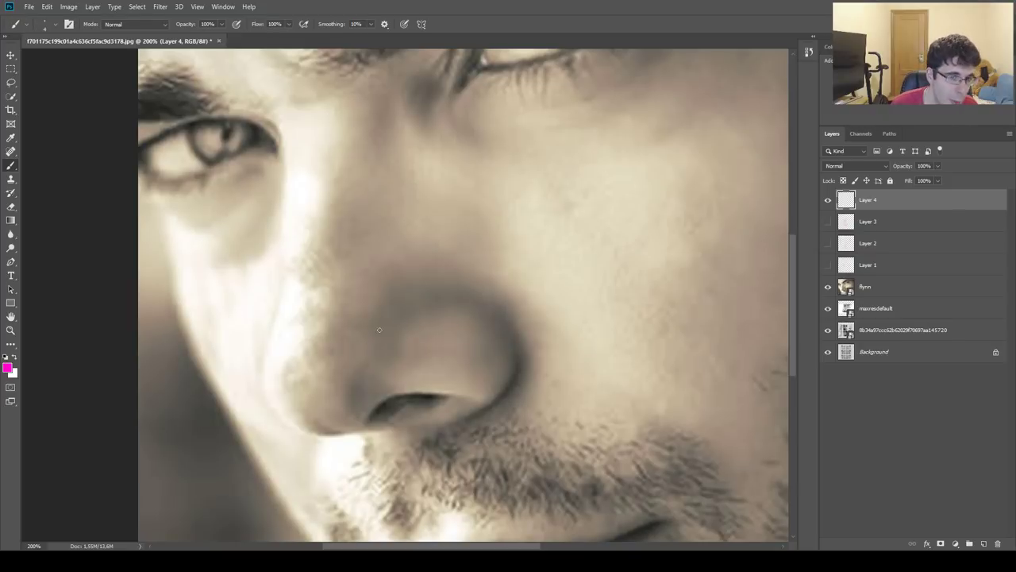
Step: Try strokes beside the nostril and a loop around the tip, then undo them all
left_click_drag(324, 430, 332, 438)
key("ctrl+z")
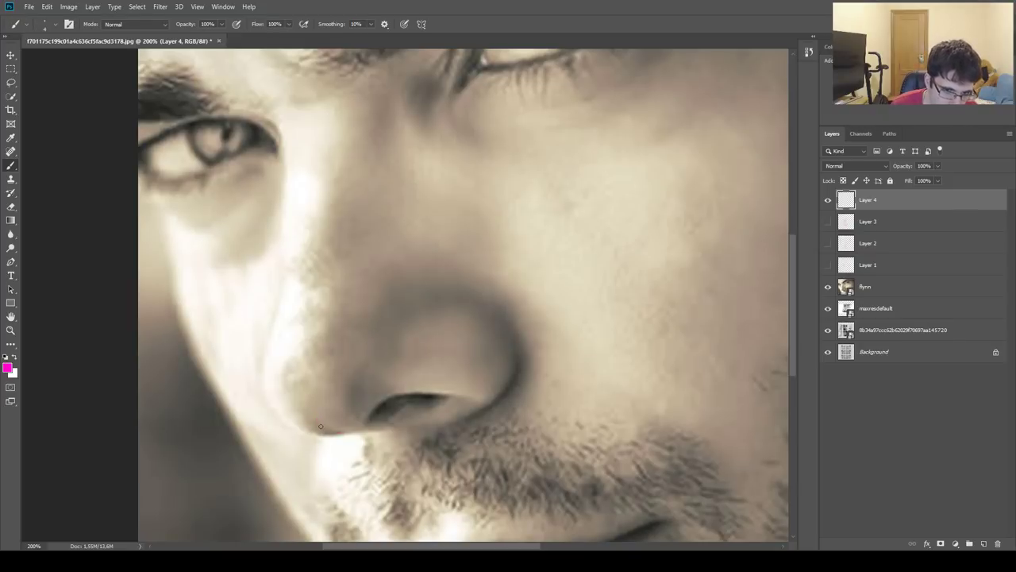
key("ctrl+z")
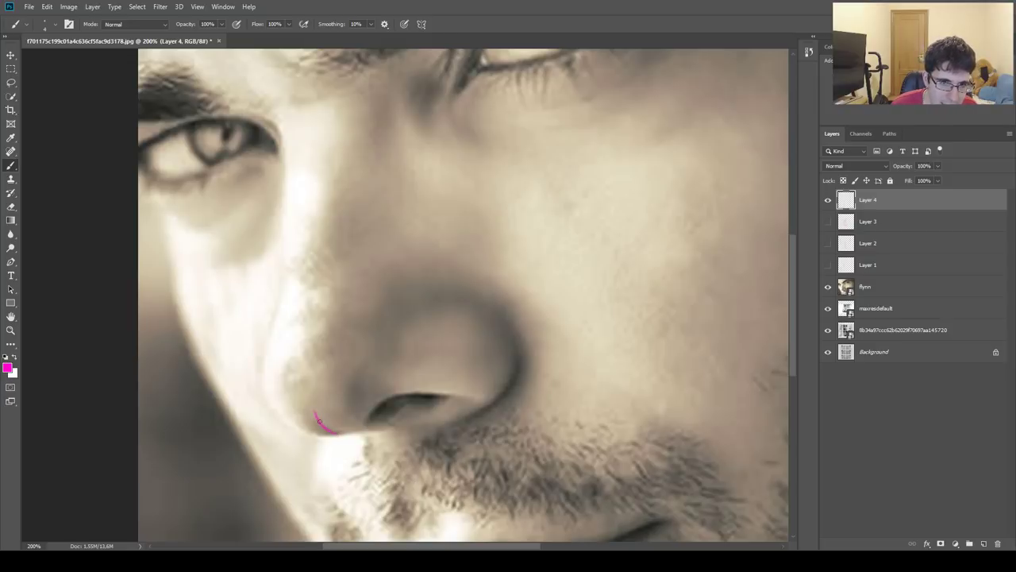
mouse_move(319, 421)
left_mouse_down()
mouse_move(303, 359)
mouse_move(345, 403)
mouse_move(271, 361)
mouse_move(294, 429)
mouse_move(310, 367)
mouse_move(302, 436)
mouse_move(306, 397)
left_mouse_up()
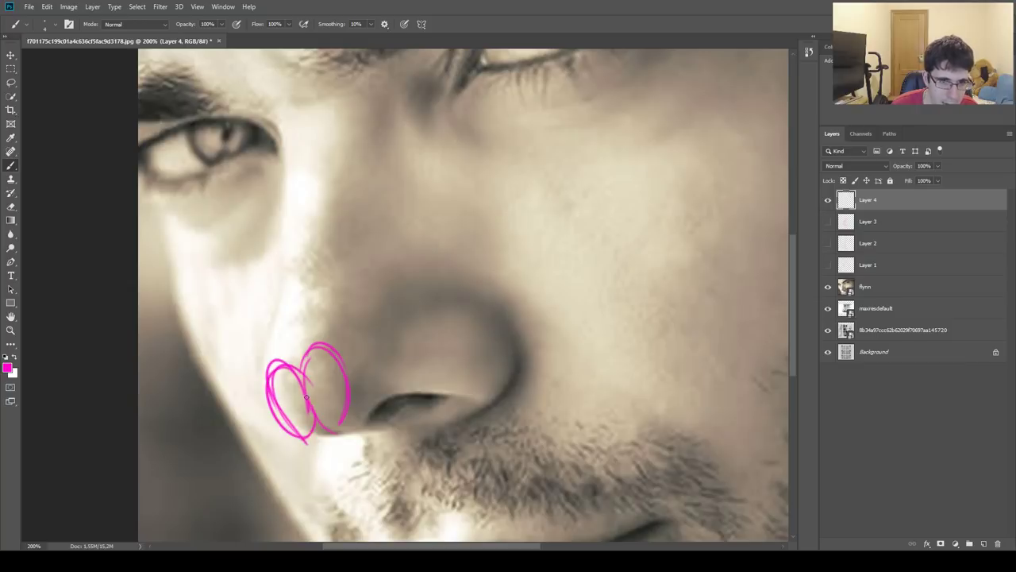
left_click_drag(342, 434, 337, 436)
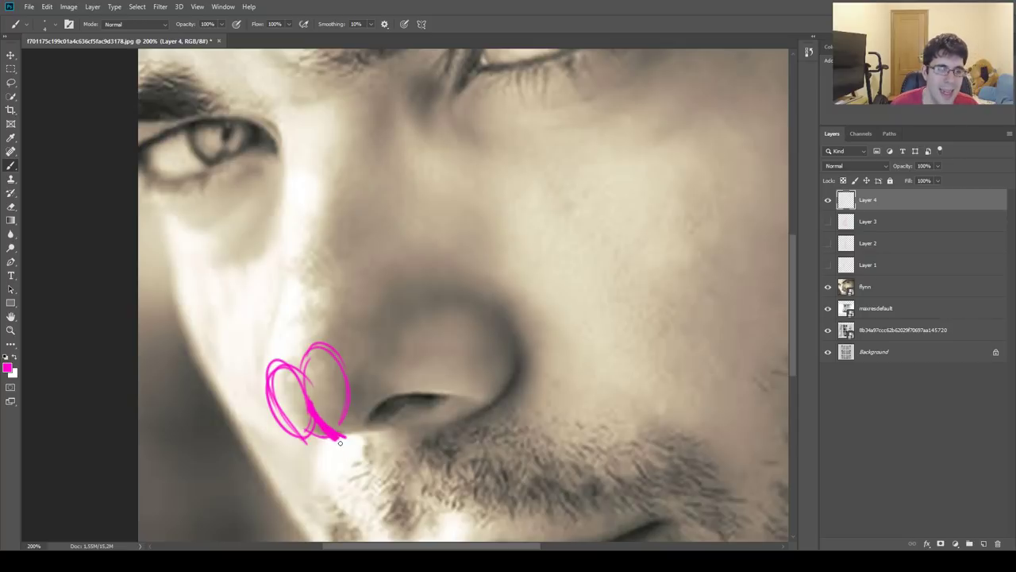
key("ctrl+z")
key("ctrl+z")
key("ctrl+z")
key("ctrl+z")
key("ctrl+z")
key("ctrl+z")
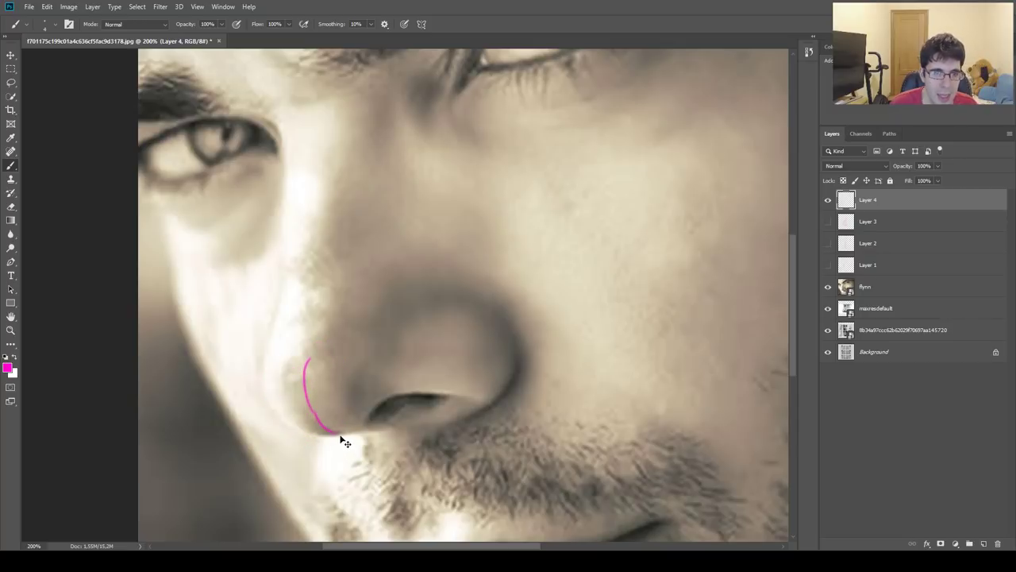
key("ctrl+z")
Step: Draw magenta lines for the brow, bridge planes, nose wing curves and nostril arch over the photo
mouse_move(271, 118)
left_mouse_down()
mouse_move(318, 104)
mouse_move(272, 120)
left_mouse_up()
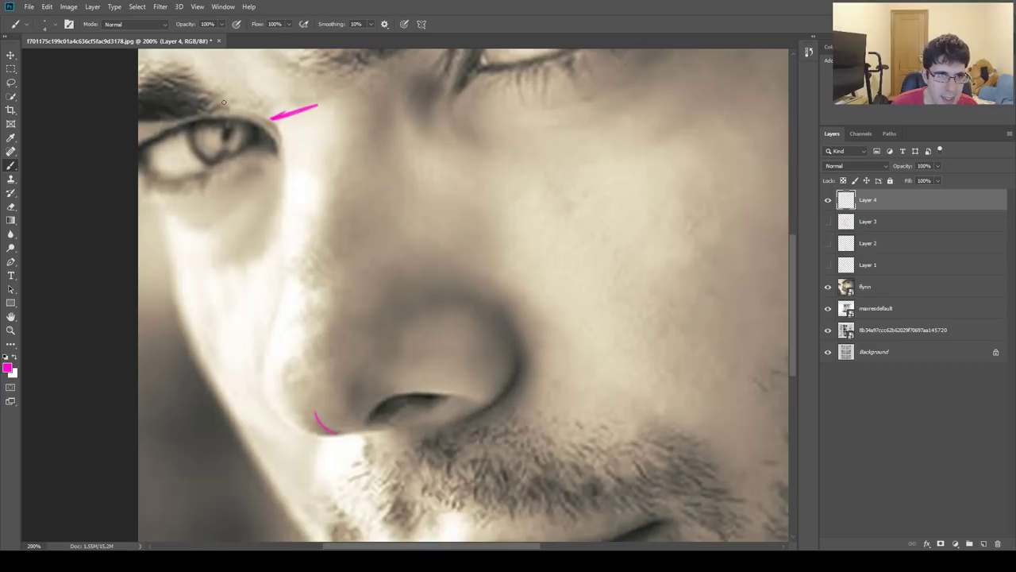
mouse_move(216, 97)
left_mouse_down()
mouse_move(286, 111)
mouse_move(326, 54)
mouse_move(273, 120)
mouse_move(280, 219)
mouse_move(324, 211)
left_mouse_up()
left_click_drag(303, 121, 325, 170)
left_click_drag(310, 100, 340, 208)
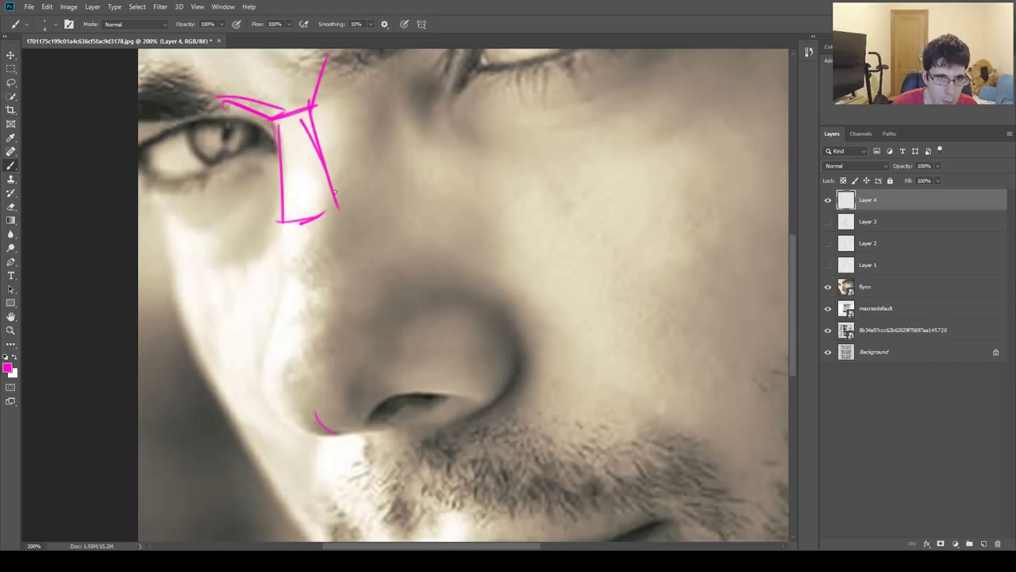
left_click_drag(315, 127, 330, 200)
left_click_drag(279, 224, 302, 332)
mouse_move(338, 208)
left_mouse_down()
mouse_move(300, 333)
mouse_move(306, 313)
mouse_move(327, 397)
mouse_move(302, 311)
mouse_move(316, 395)
left_mouse_up()
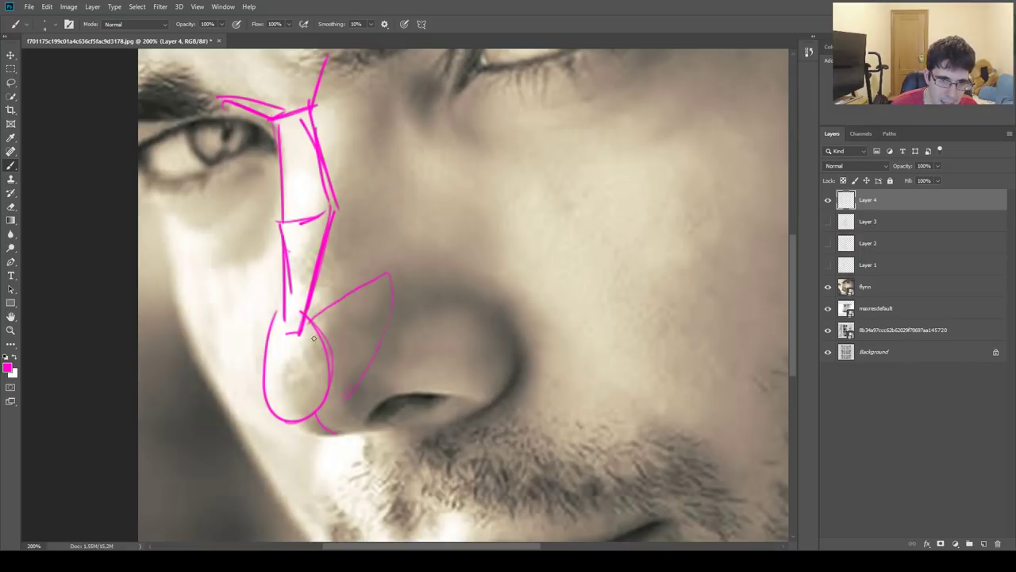
mouse_move(313, 338)
left_mouse_down()
mouse_move(353, 375)
mouse_move(349, 300)
mouse_move(326, 373)
left_mouse_up()
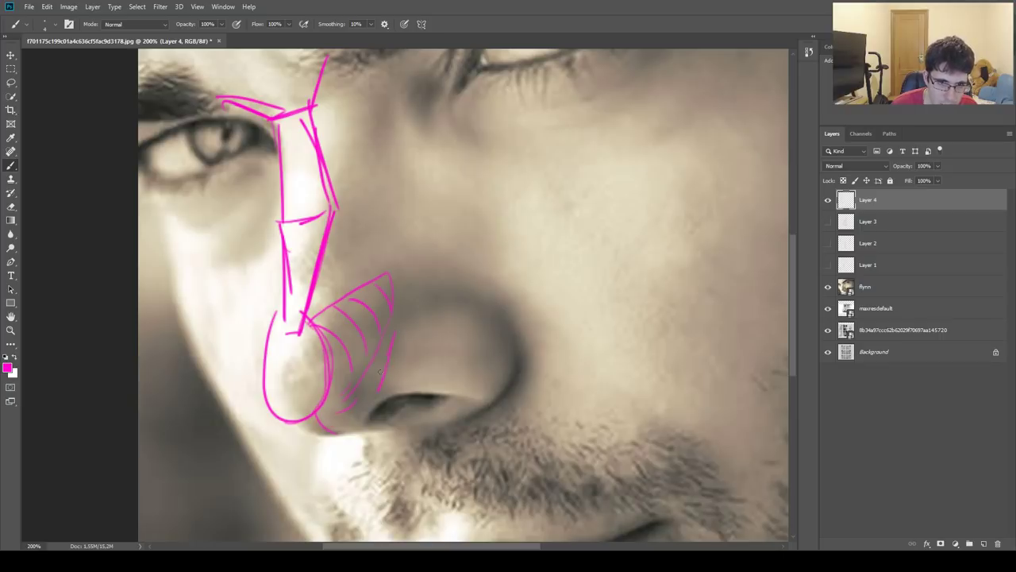
mouse_move(496, 395)
left_mouse_down()
mouse_move(417, 419)
mouse_move(372, 418)
mouse_move(435, 403)
left_mouse_up()
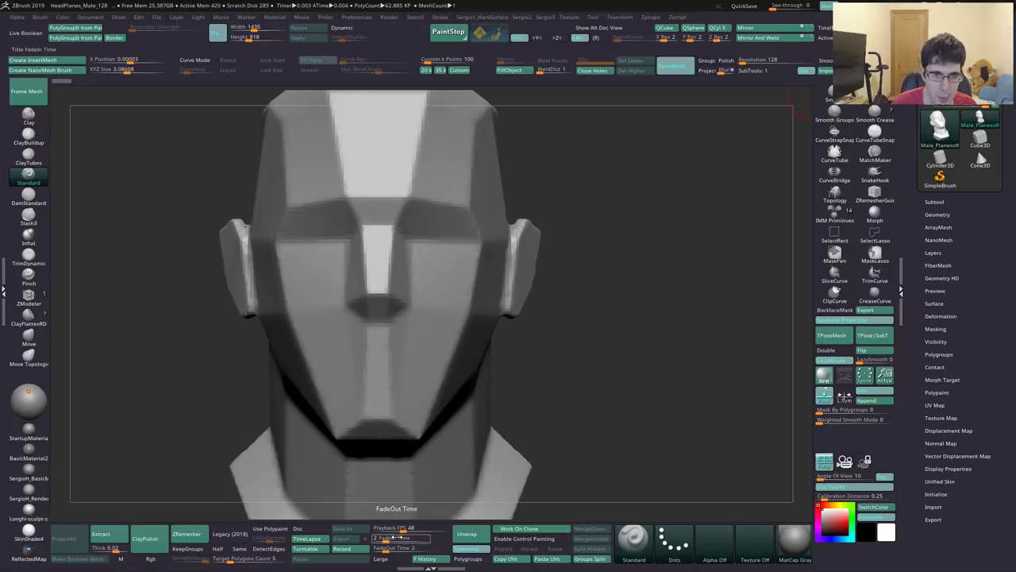
Step: Orbit the ZBrush planes head to view its faceted nose from a three-quarter angle
mouse_move(567, 297)
left_mouse_down()
mouse_move(502, 314)
mouse_move(468, 341)
left_mouse_up()
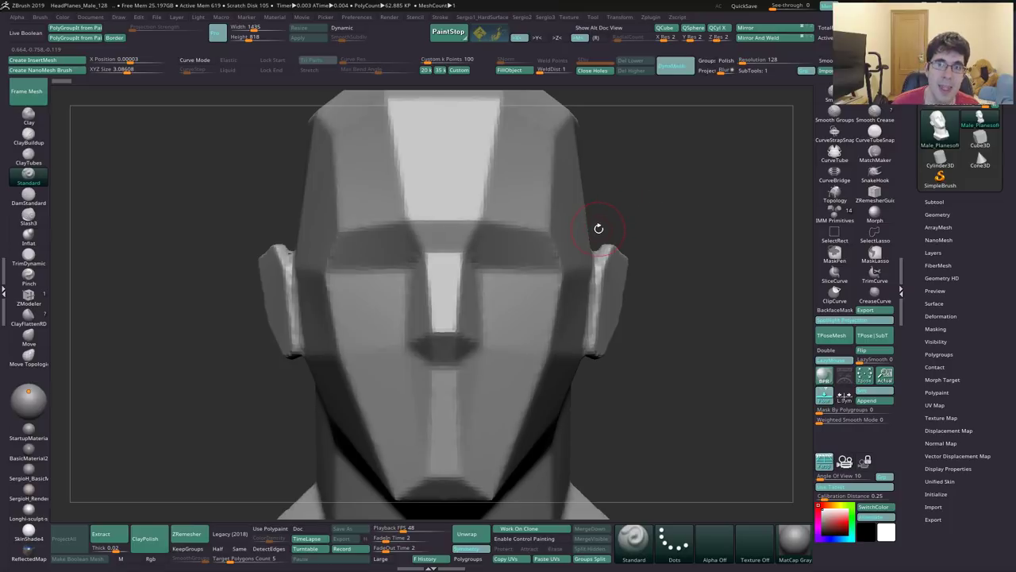
mouse_move(641, 217)
left_mouse_down()
mouse_move(530, 301)
mouse_move(524, 288)
left_mouse_up()
Step: Build a small ClayBuildup lump on the nose tip, then undo it
key("b")
key("c")
key("b")
key("f")
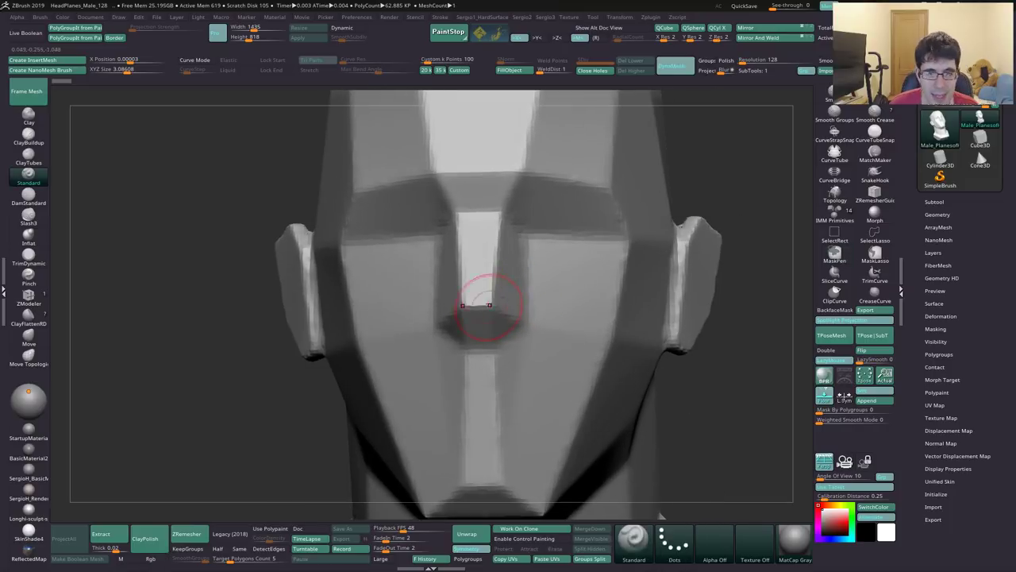
key("space")
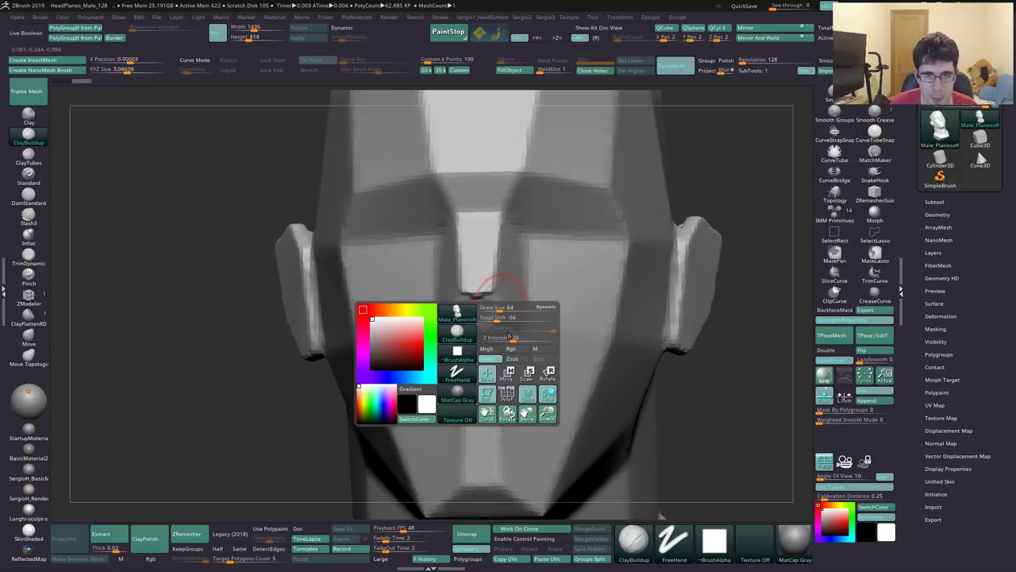
mouse_move(486, 296)
left_mouse_down()
mouse_move(481, 223)
mouse_move(469, 320)
left_mouse_up()
key("ctrl+z")
key("ctrl+z")
mouse_move(511, 227)
left_mouse_down()
mouse_move(511, 267)
mouse_move(523, 259)
left_mouse_up()
Step: Mask a strip down the nose, invert the mask, and pull the strip outward with Move
key("b")
key("t")
key("d")
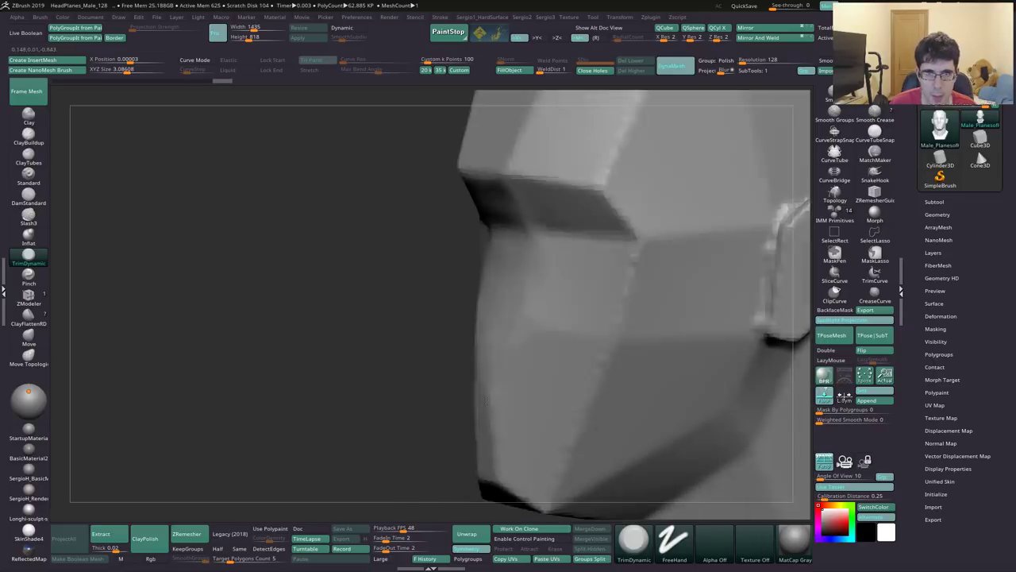
mouse_move(500, 334)
right_mouse_down()
mouse_move(518, 376)
mouse_move(513, 292)
right_mouse_up()
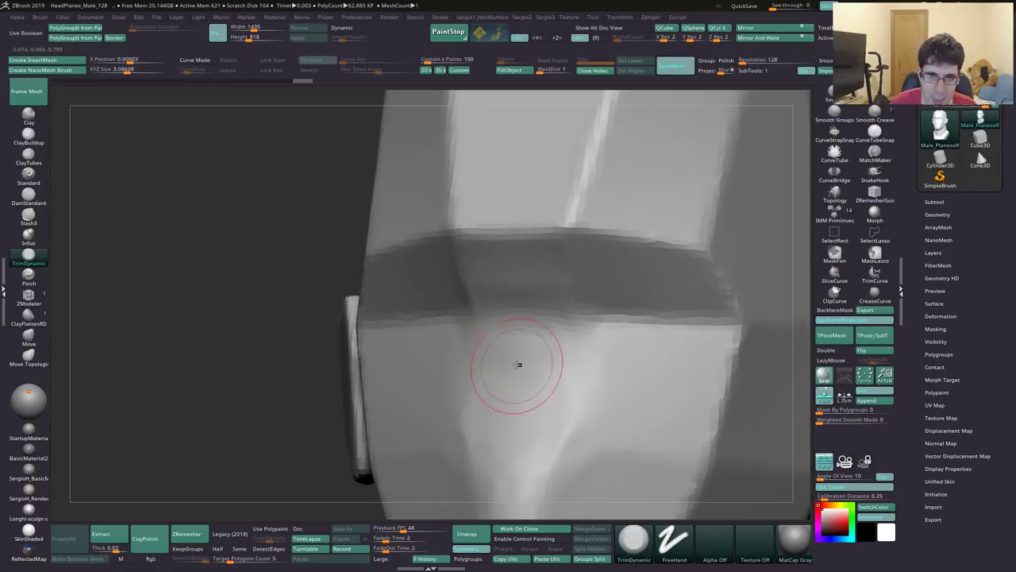
left_click_drag(513, 292, 521, 408, "ctrl")
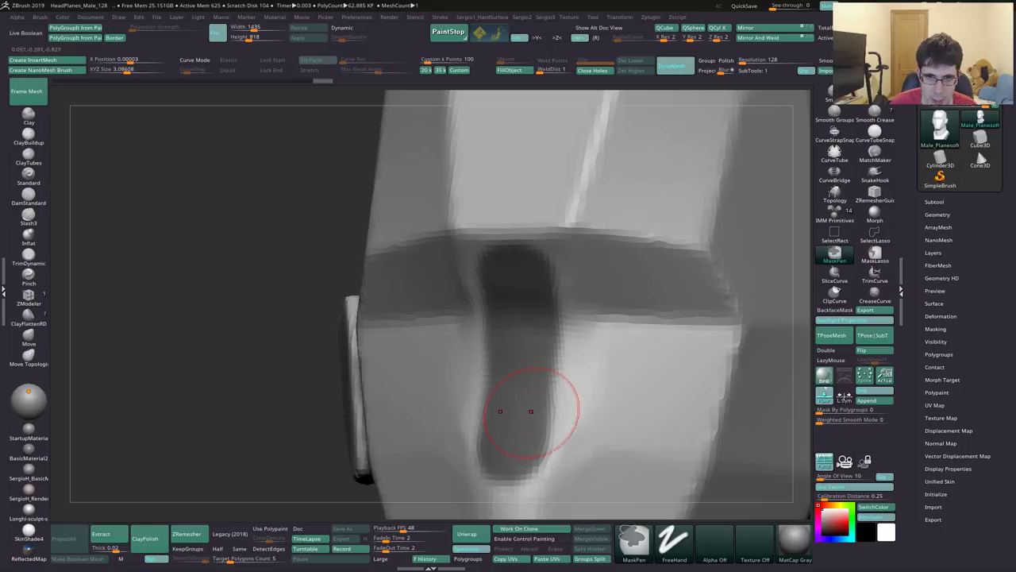
mouse_move(586, 453)
right_mouse_down()
mouse_move(481, 351)
mouse_move(508, 340)
right_mouse_up()
key("ctrl+i")
key("b")
key("m")
key("v")
left_click_drag(508, 340, 443, 363)
Step: Reshape the upper nose bridge with a large brush and build up clay between the eyes
key("s")
left_click_drag(505, 217, 524, 202)
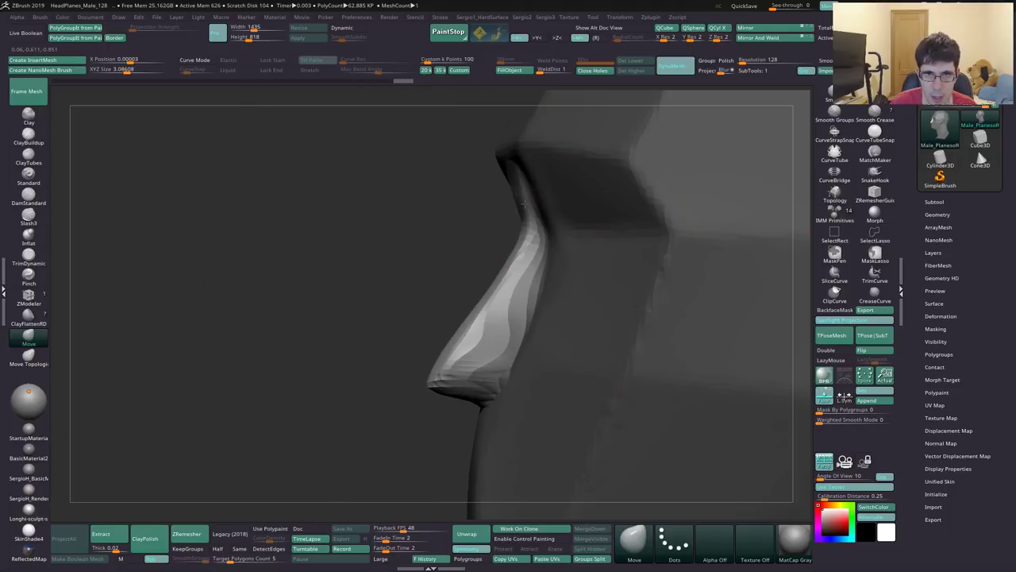
mouse_move(373, 238)
left_mouse_down()
mouse_move(450, 344)
mouse_move(476, 317)
left_mouse_up()
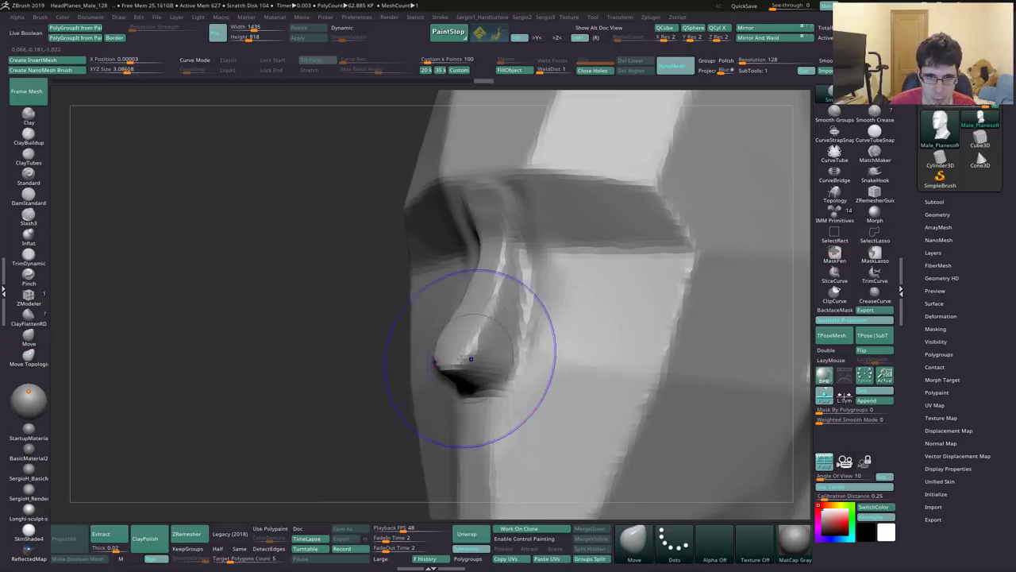
left_click_drag(317, 318, 501, 229)
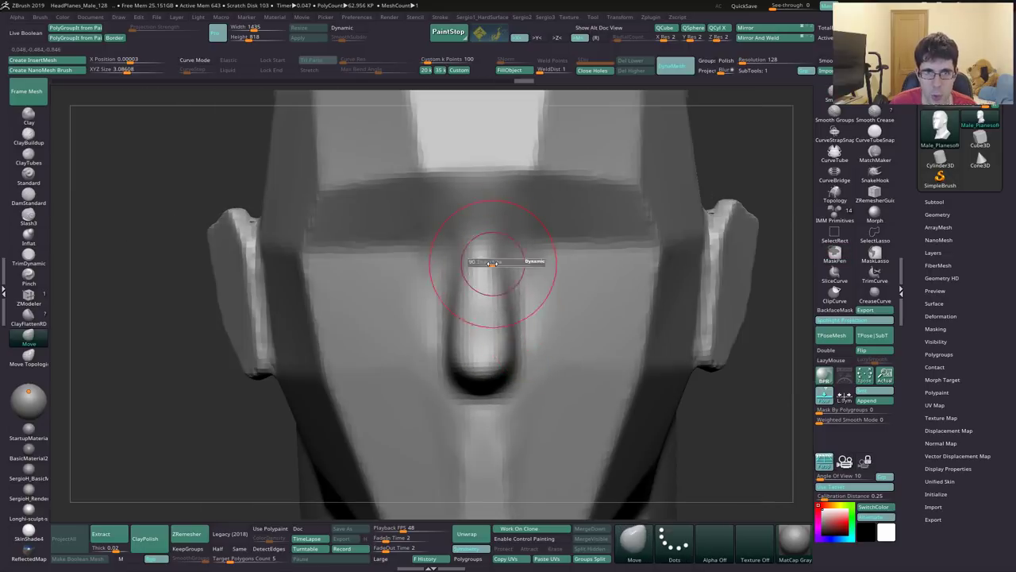
key("b")
key("c")
key("b")
mouse_move(496, 223)
left_mouse_down()
mouse_move(429, 183)
mouse_move(474, 228)
left_mouse_up()
mouse_move(530, 171)
left_mouse_down()
mouse_move(481, 197)
mouse_move(510, 159)
mouse_move(510, 213)
left_mouse_up()
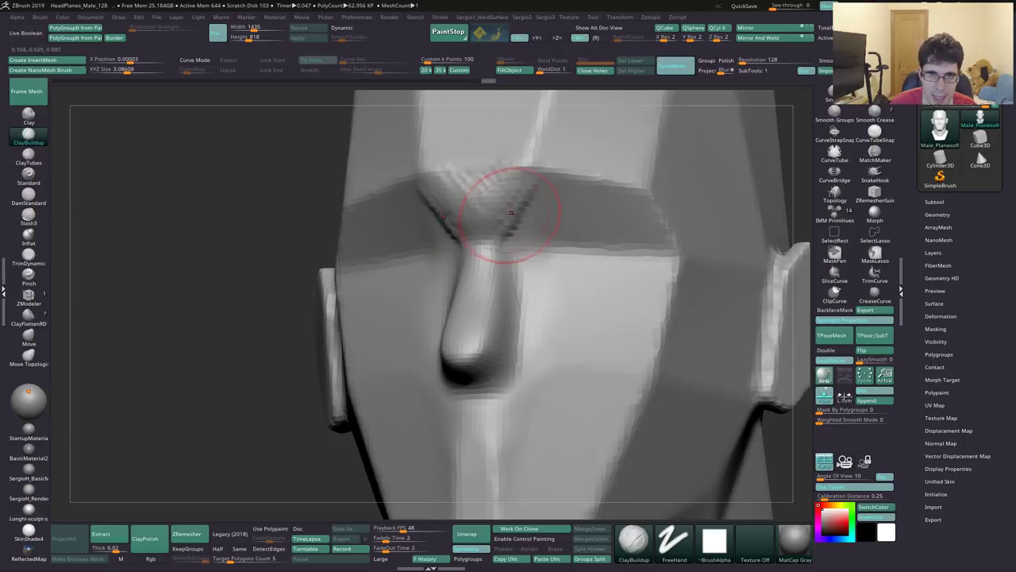
Step: Carve deep grooves along both brows with DamStandard
mouse_move(485, 249)
left_mouse_down()
mouse_move(474, 234)
mouse_move(524, 211)
mouse_move(499, 220)
mouse_move(517, 182)
left_mouse_up()
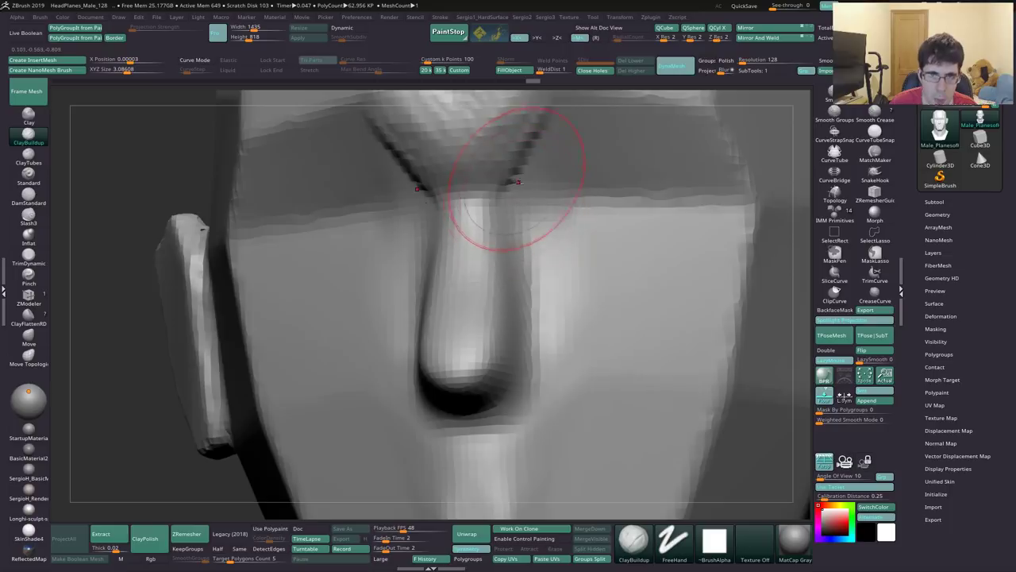
right_click_drag(518, 182, 487, 265)
key("b")
key("d")
key("s")
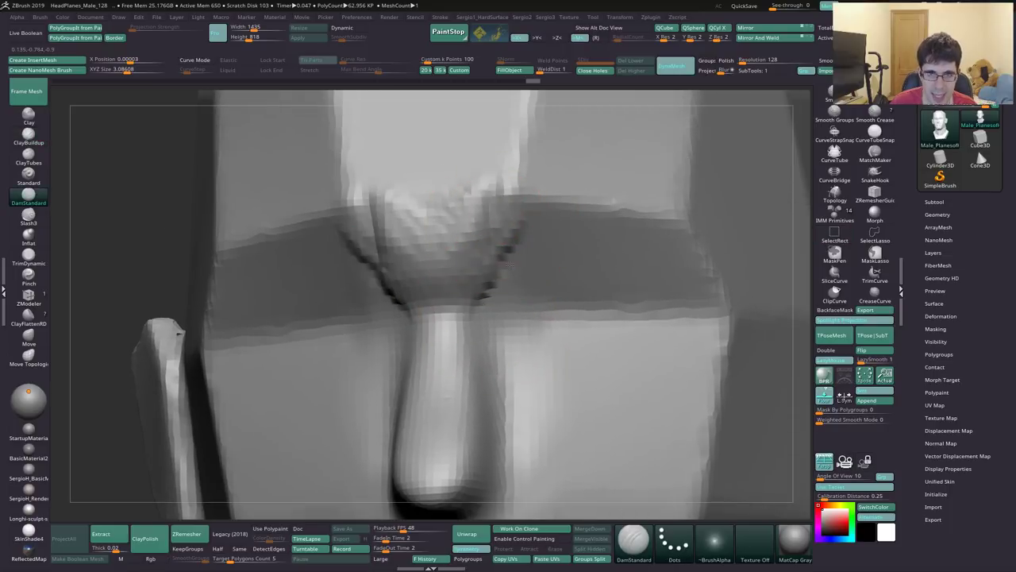
mouse_move(509, 265)
left_mouse_down()
mouse_move(488, 249)
mouse_move(694, 215)
left_mouse_up()
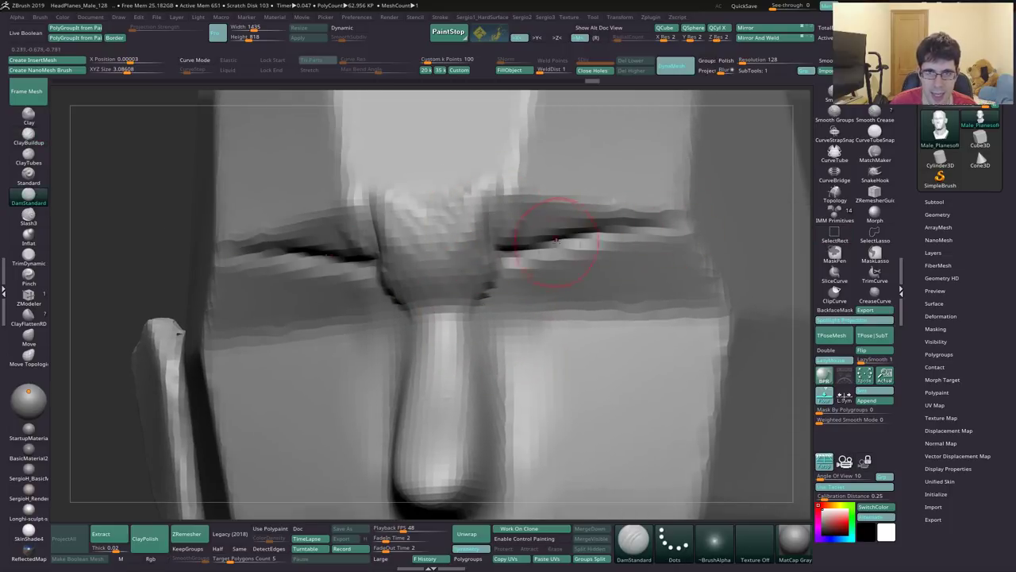
right_click_drag(556, 240, 503, 199)
Step: Build and smooth a ClayBuildup ridge down the nose bridge to mid-nose
key("b")
key("c")
key("b")
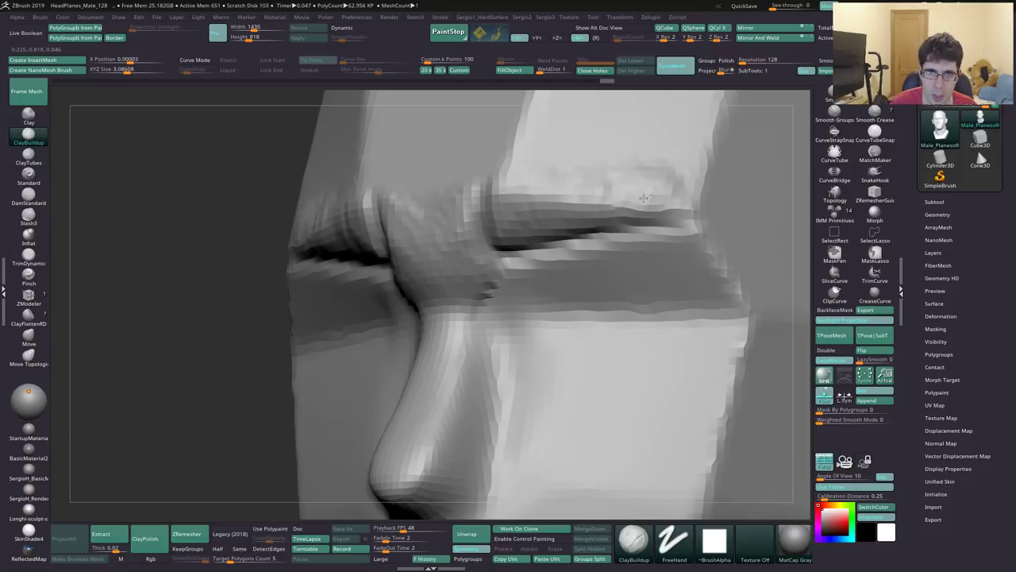
left_click_drag(472, 219, 467, 289)
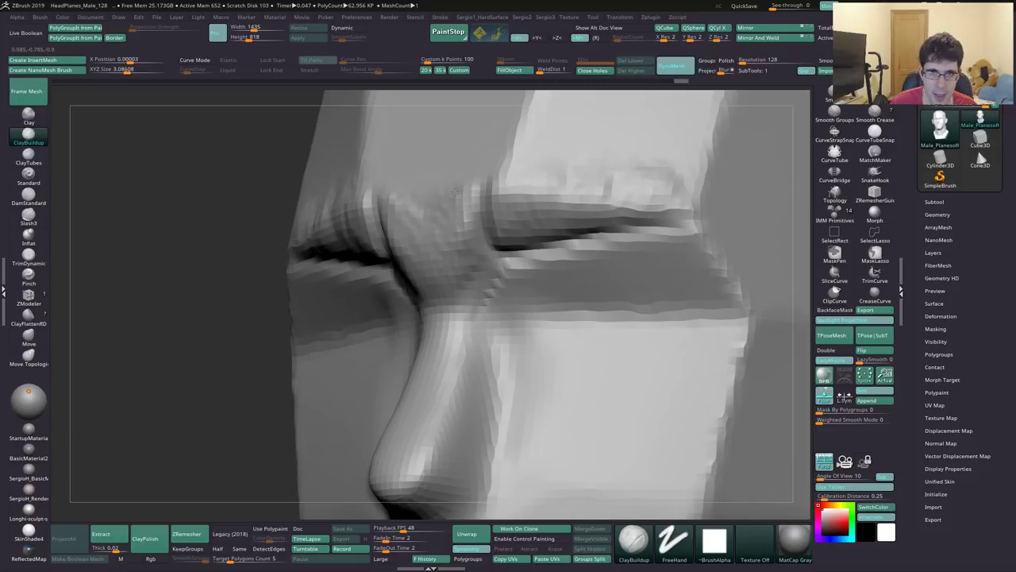
right_click_drag(494, 302, 495, 219)
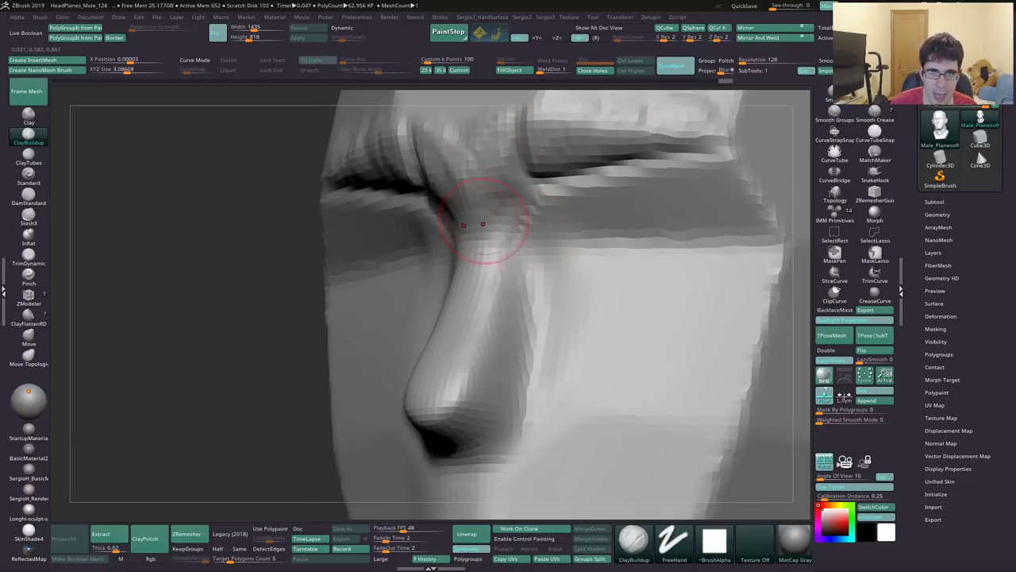
left_click_drag(480, 214, 453, 330)
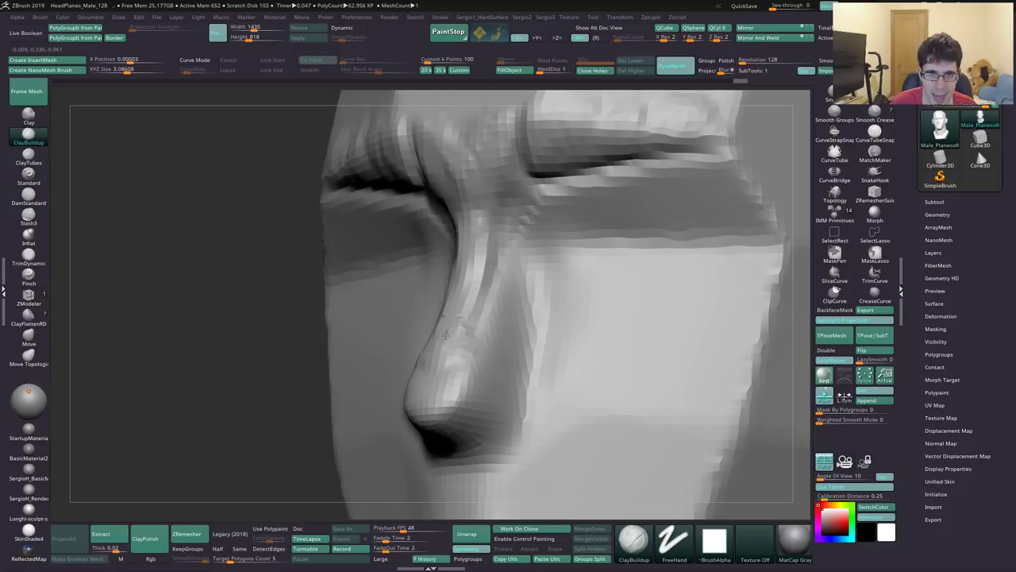
left_click_drag(459, 191, 452, 294)
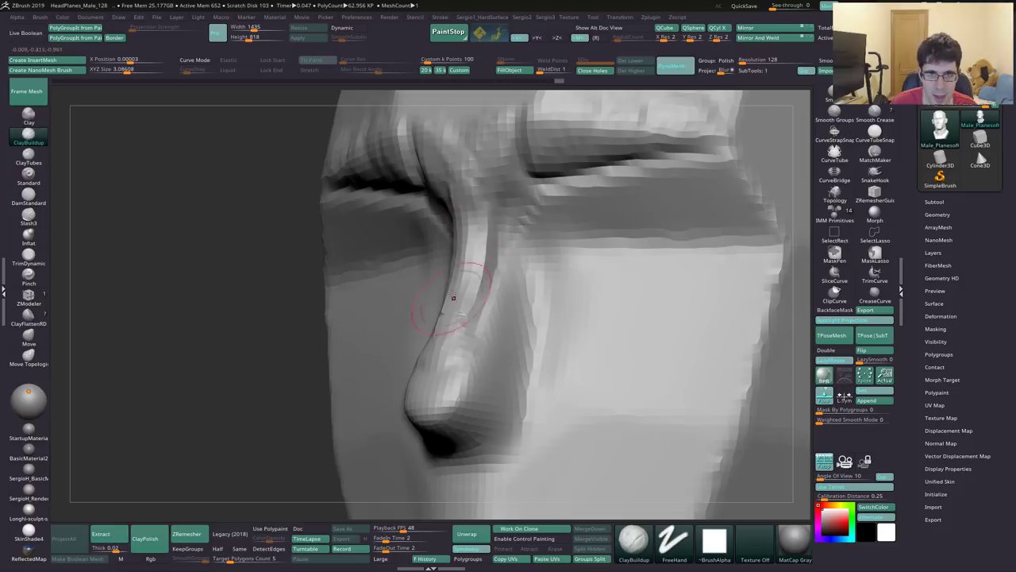
left_click(741, 60)
Step: Remesh the head at DynaMesh resolution 224 and view the nose in side profile
type("224")
key("Return")
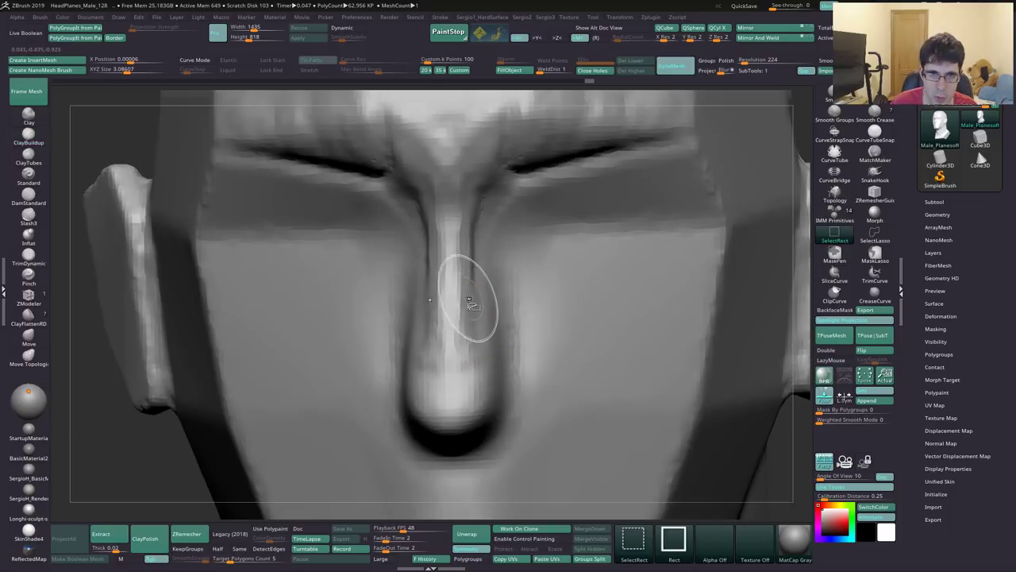
key("b")
key("d")
key("s")
key("s")
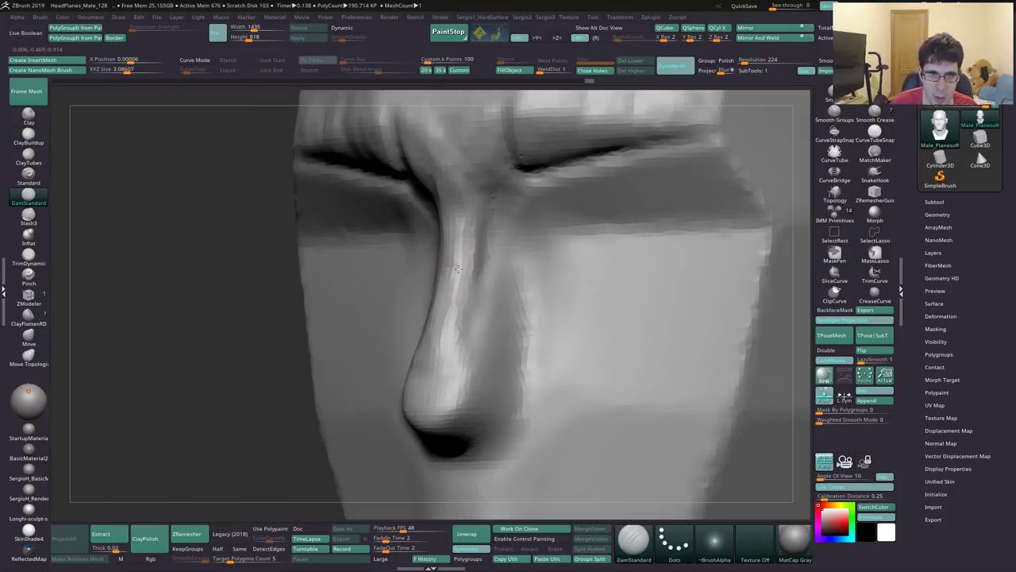
right_click_drag(520, 316, 518, 333)
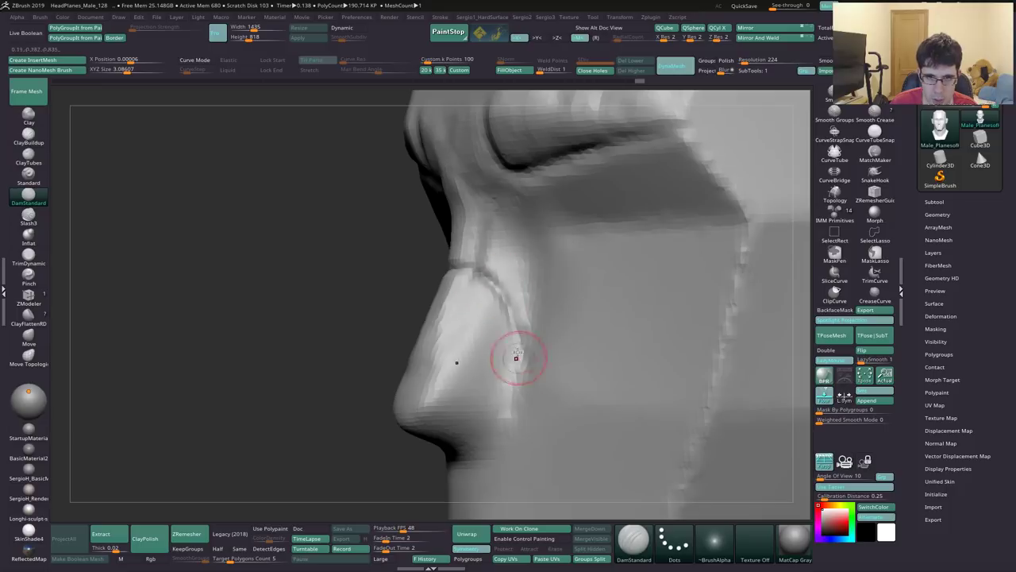
right_click_drag(520, 387, 548, 349)
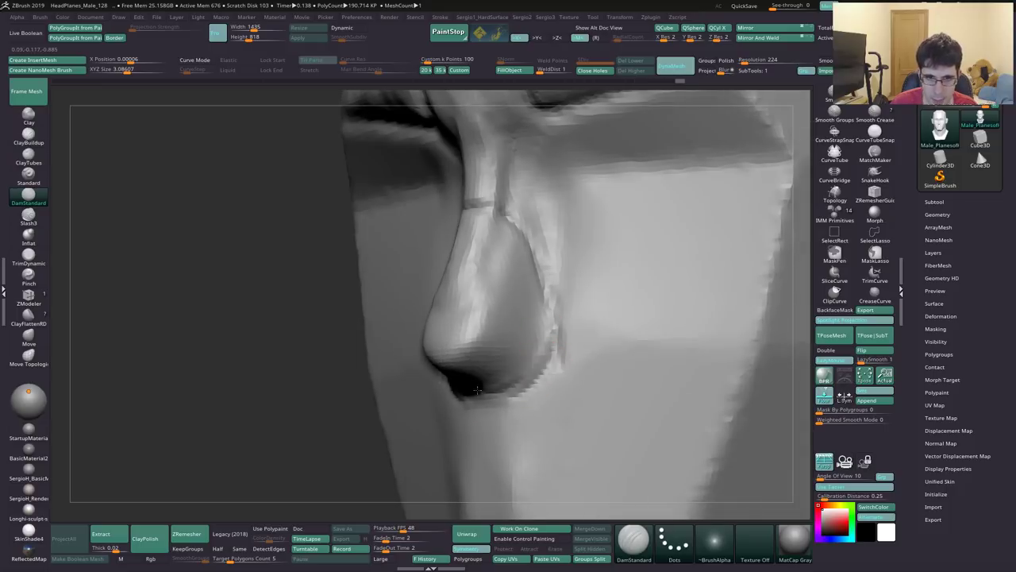
mouse_move(501, 210)
right_mouse_down()
mouse_move(488, 295)
mouse_move(469, 295)
right_mouse_up()
Step: With the Move brush, pull the nose tip down, push the lower nose out, widen it and reshape the bridge
key("b")
key("m")
key("v")
left_click_drag(473, 293, 459, 306)
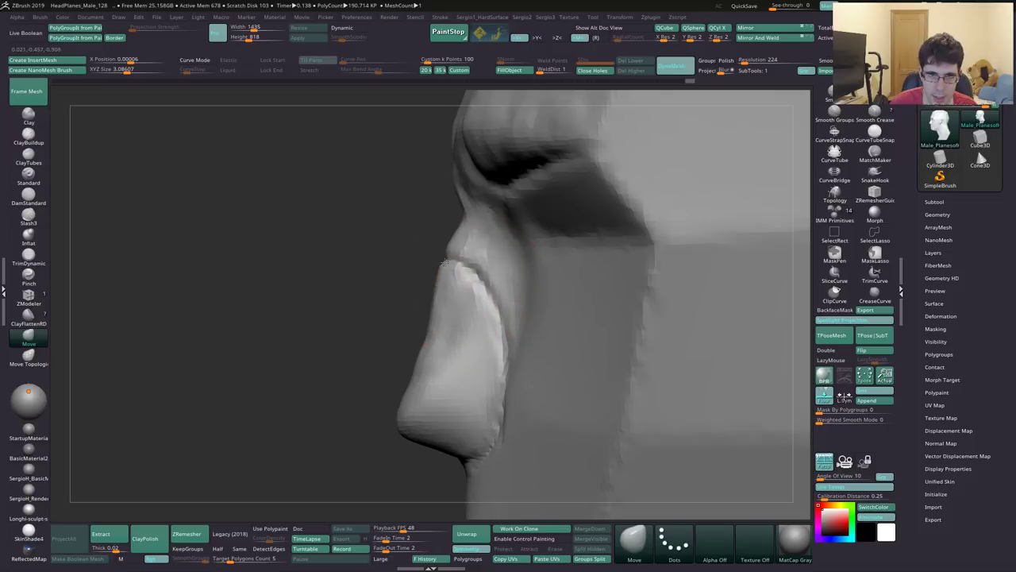
left_click_drag(413, 352, 403, 359)
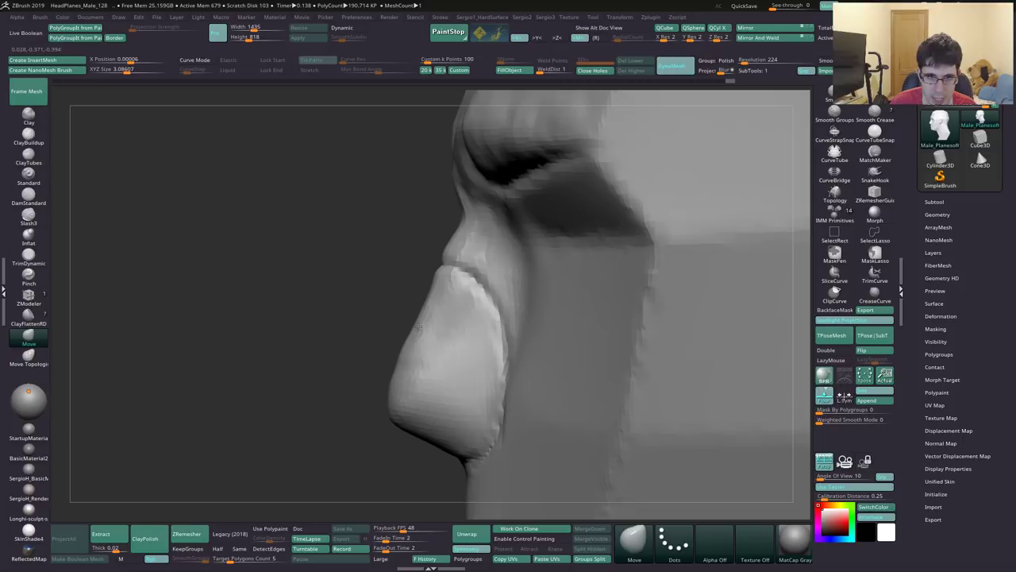
right_click_drag(408, 336, 453, 340)
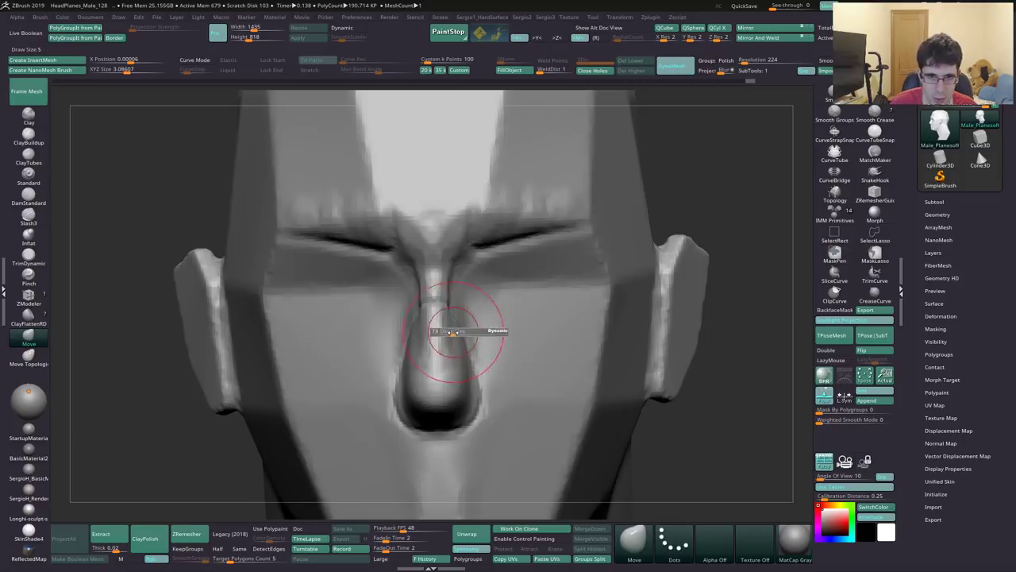
left_click_drag(442, 328, 466, 290)
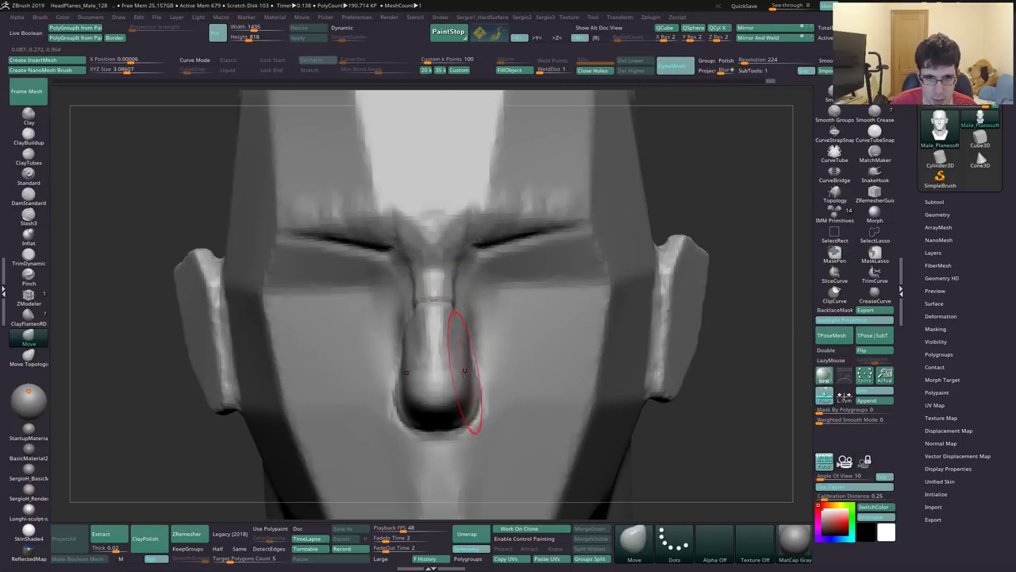
left_click_drag(457, 379, 466, 358)
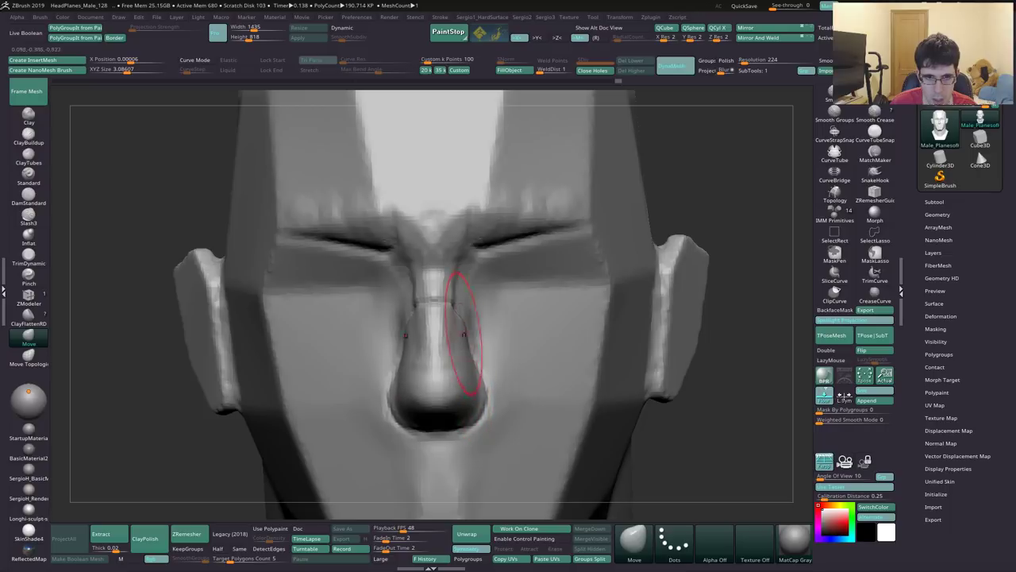
left_click_drag(462, 283, 474, 267)
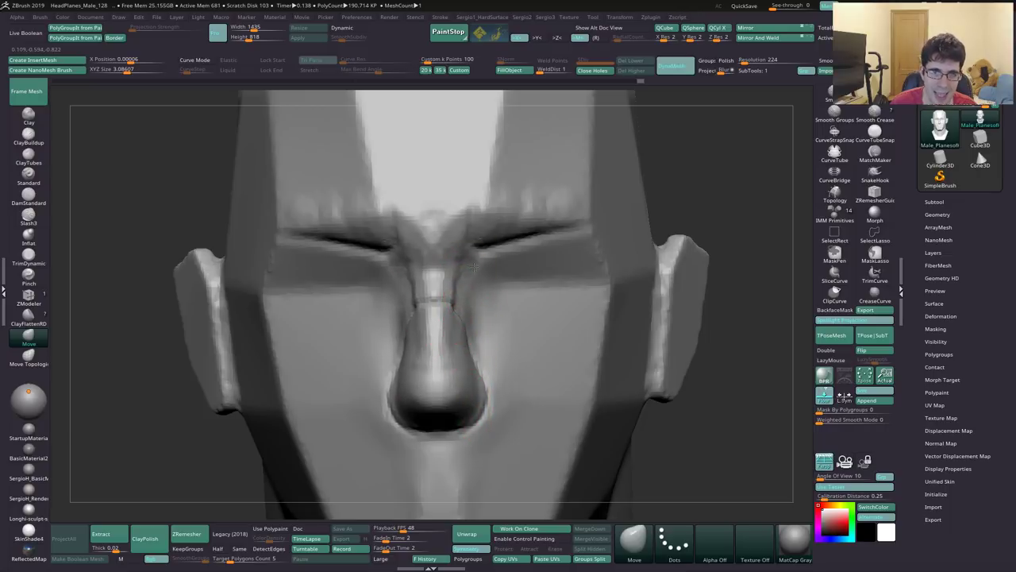
right_click_drag(480, 278, 461, 276)
Step: Add small ClayBuildup strokes near the nose bridge, checking front and side views
key("b")
key("c")
key("b")
left_click_drag(468, 266, 459, 275)
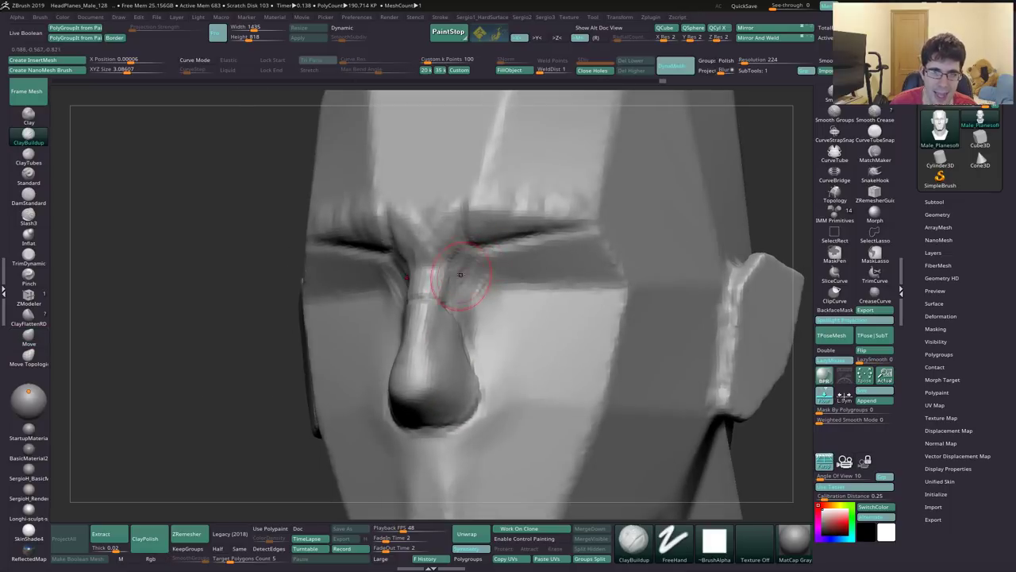
right_click_drag(483, 295, 487, 273, "shift")
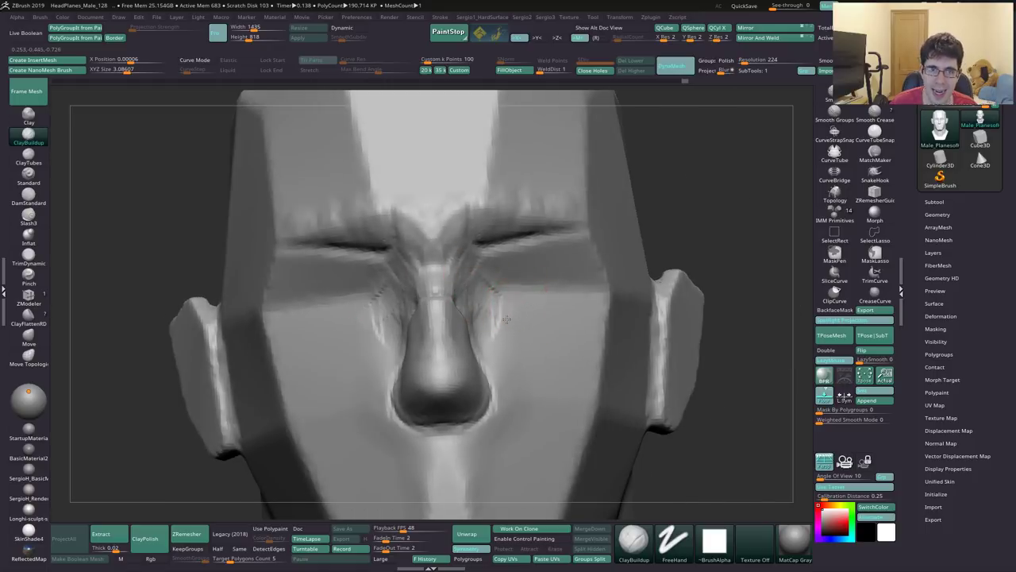
mouse_move(507, 319)
right_mouse_down()
mouse_move(483, 318)
mouse_move(430, 259)
right_mouse_up()
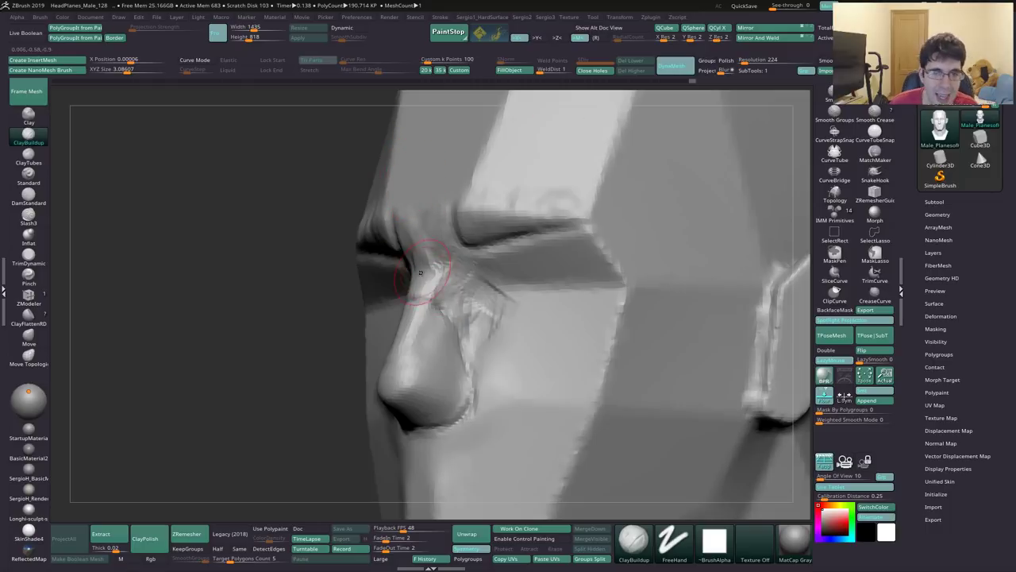
mouse_move(431, 294)
right_mouse_down("shift")
mouse_move(447, 317)
mouse_move(444, 284)
mouse_move(447, 325)
right_mouse_up("shift")
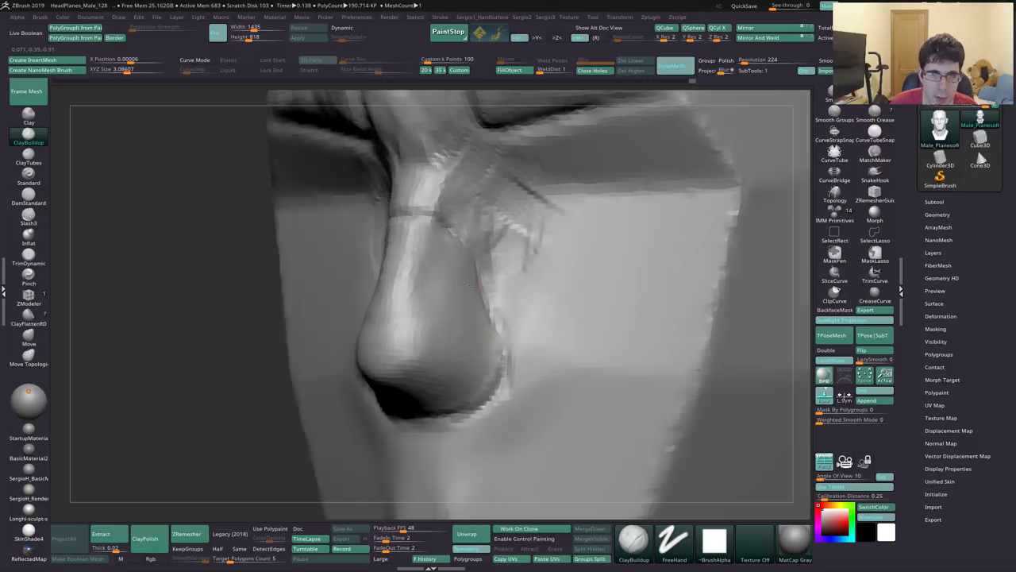
mouse_move(469, 286)
right_mouse_down()
mouse_move(408, 265)
mouse_move(417, 262)
right_mouse_up()
Step: Carve DamStandard creases down the centre of the nose and between the brows
key("b")
key("d")
key("s")
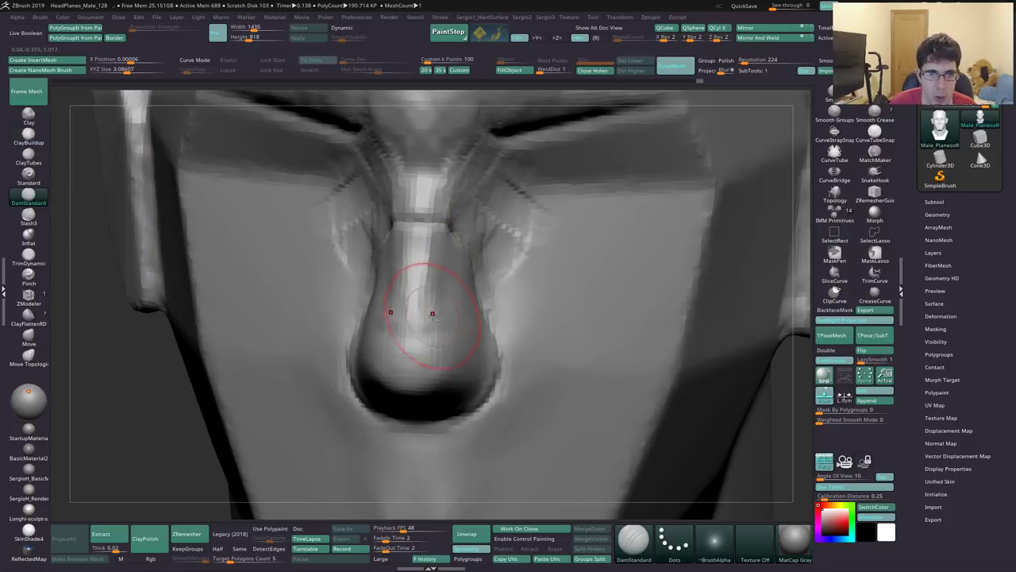
left_click_drag(413, 338, 418, 224)
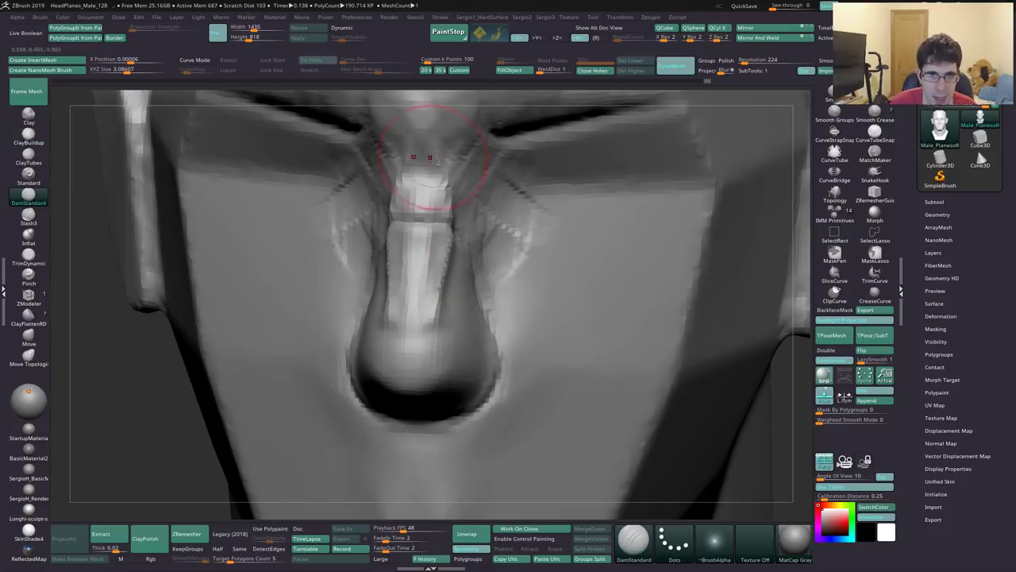
key("b")
key("m")
key("v")
mouse_move(442, 170)
right_mouse_down()
mouse_move(451, 152)
mouse_move(431, 215)
right_mouse_up()
key("b")
key("d")
key("s")
mouse_move(431, 215)
left_mouse_down()
mouse_move(454, 182)
mouse_move(461, 207)
mouse_move(428, 268)
left_mouse_up()
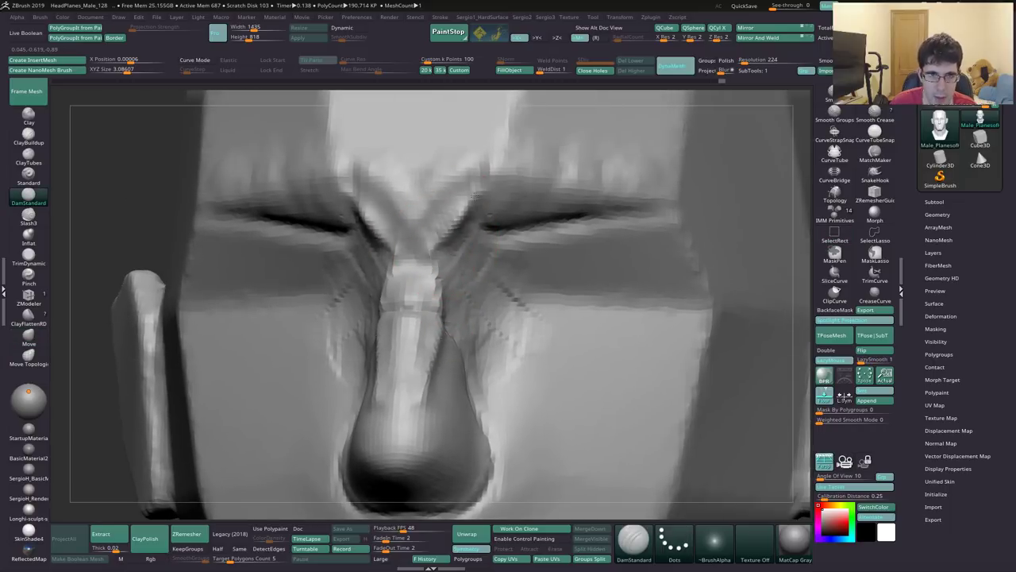
Step: Reshape both sides of the nose and the bridge with the Move brush
key("b")
key("m")
key("v")
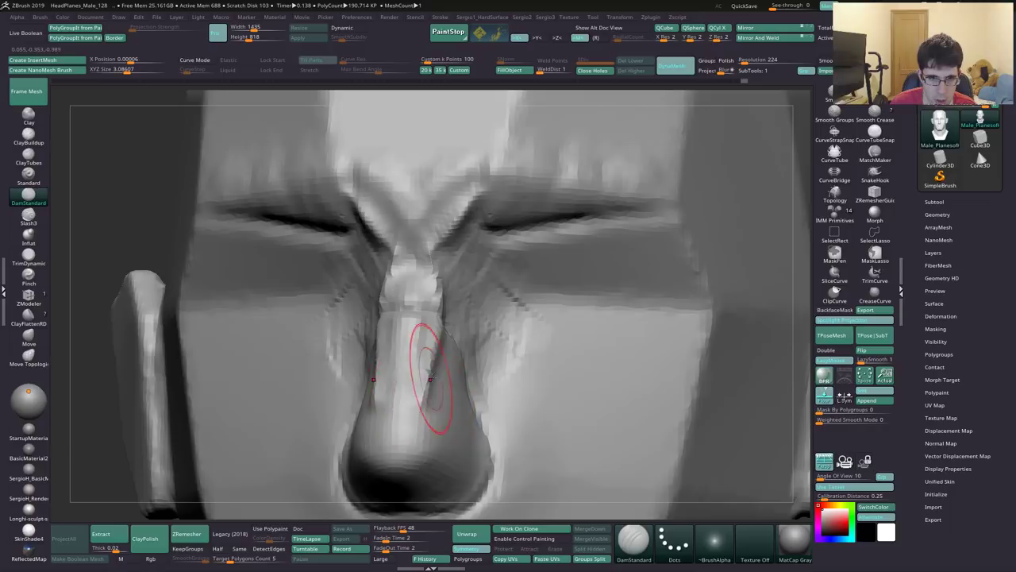
right_click_drag(419, 373, 427, 372)
left_click_drag(432, 363, 442, 320)
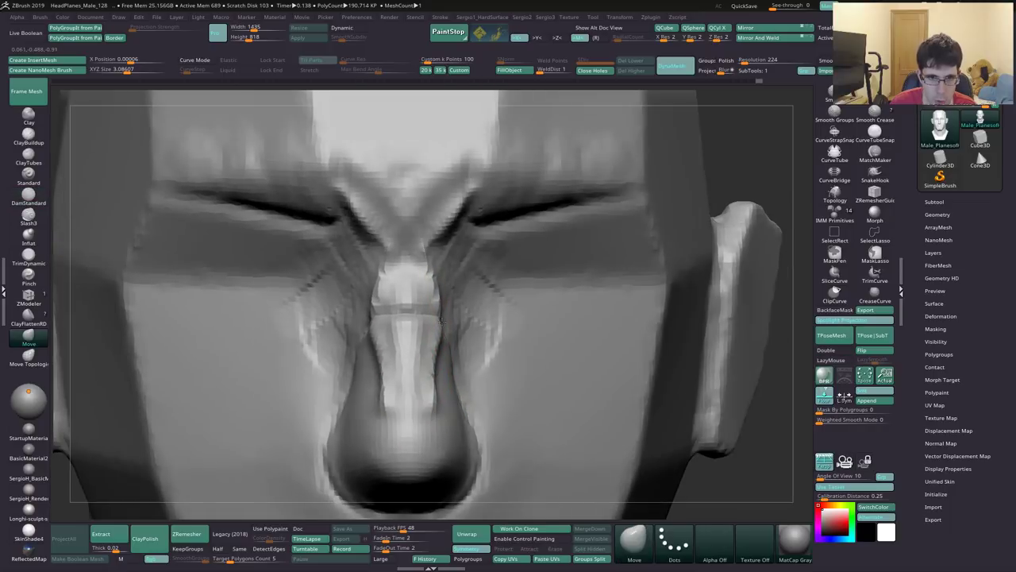
mouse_move(408, 262)
right_mouse_down()
mouse_move(431, 295)
mouse_move(429, 326)
mouse_move(405, 320)
right_mouse_up()
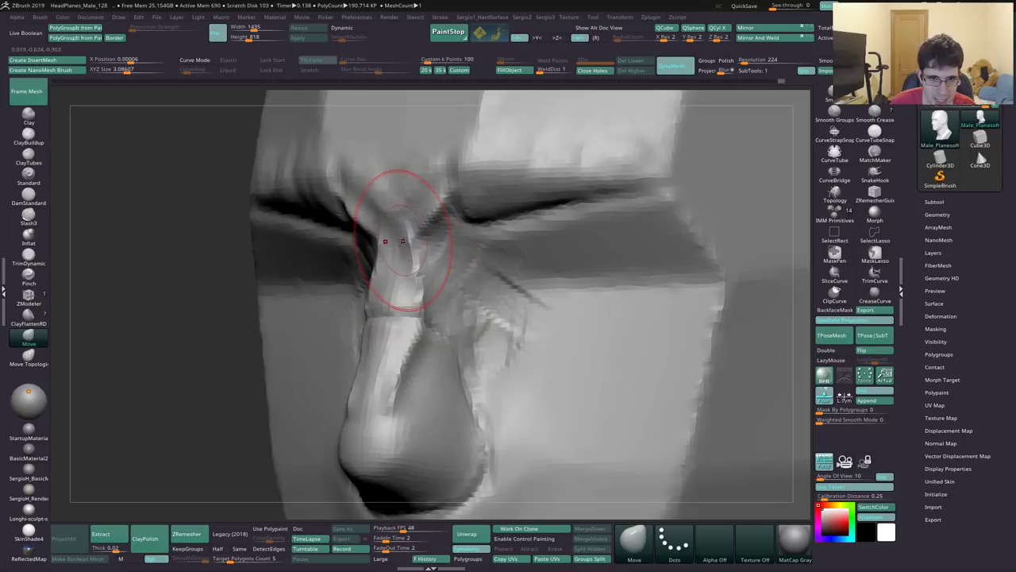
mouse_move(386, 386)
right_mouse_down()
mouse_move(420, 426)
mouse_move(385, 404)
mouse_move(386, 352)
right_mouse_up()
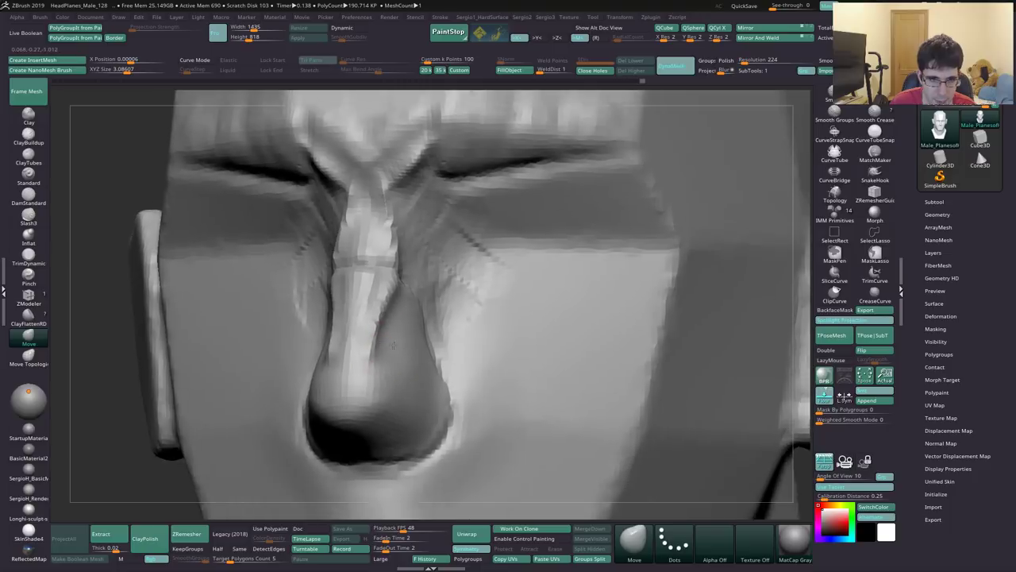
key("b")
key("d")
key("s")
right_click_drag(377, 398, 380, 411)
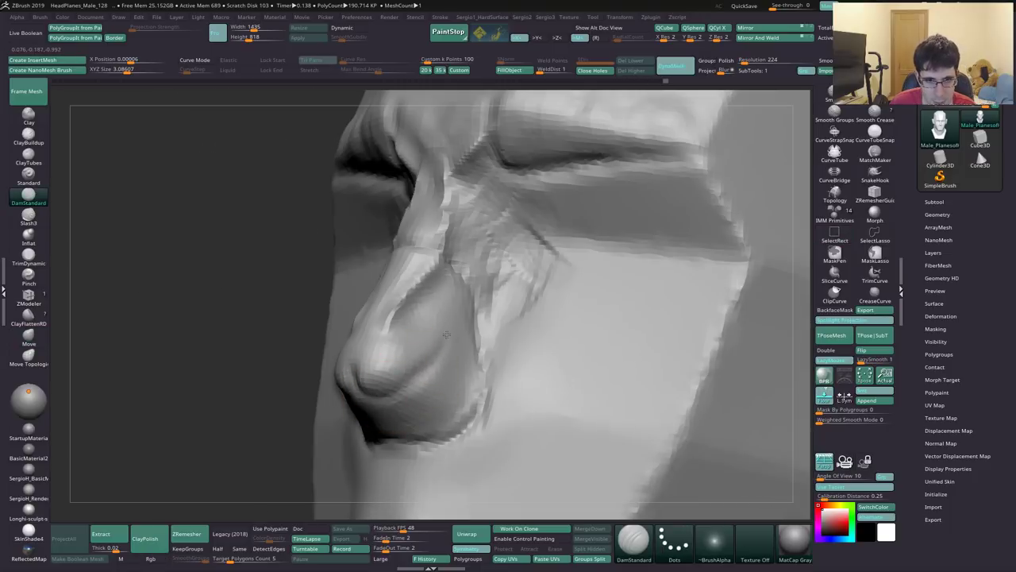
right_click_drag(403, 377, 394, 330)
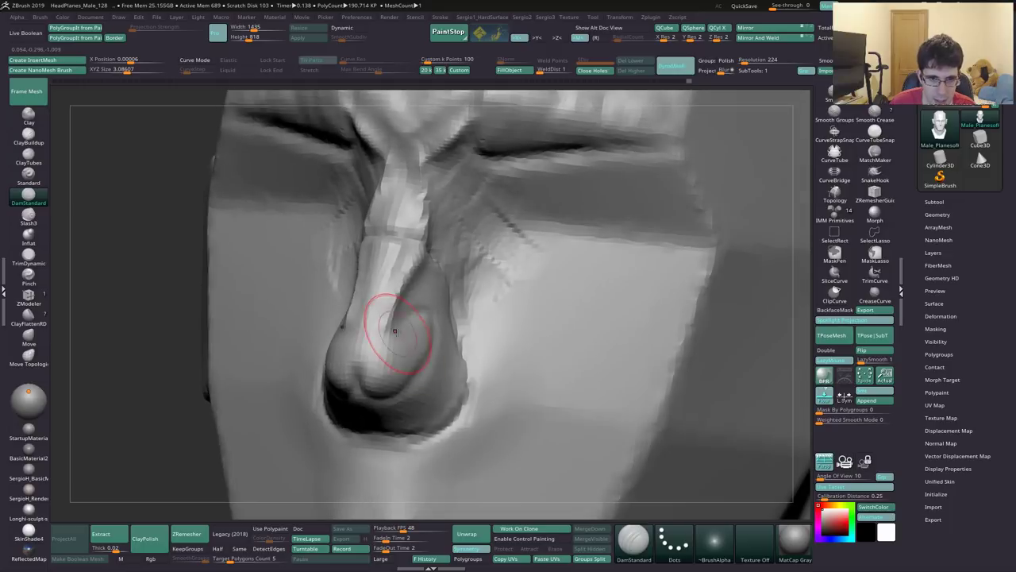
Step: Carve a DamStandard crease along the nostril wing
key("b")
key("c")
key("b")
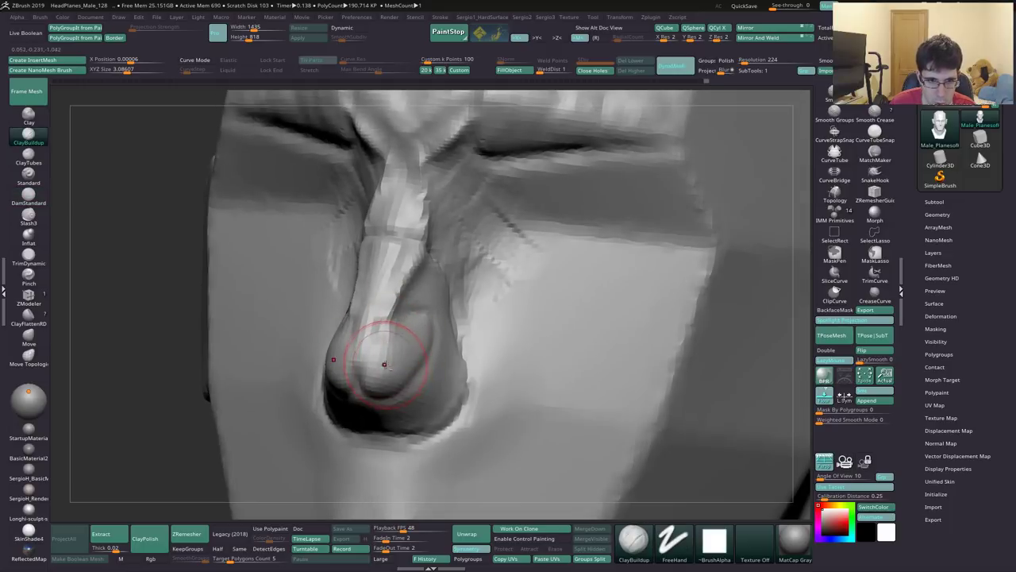
right_click_drag(436, 326, 408, 330)
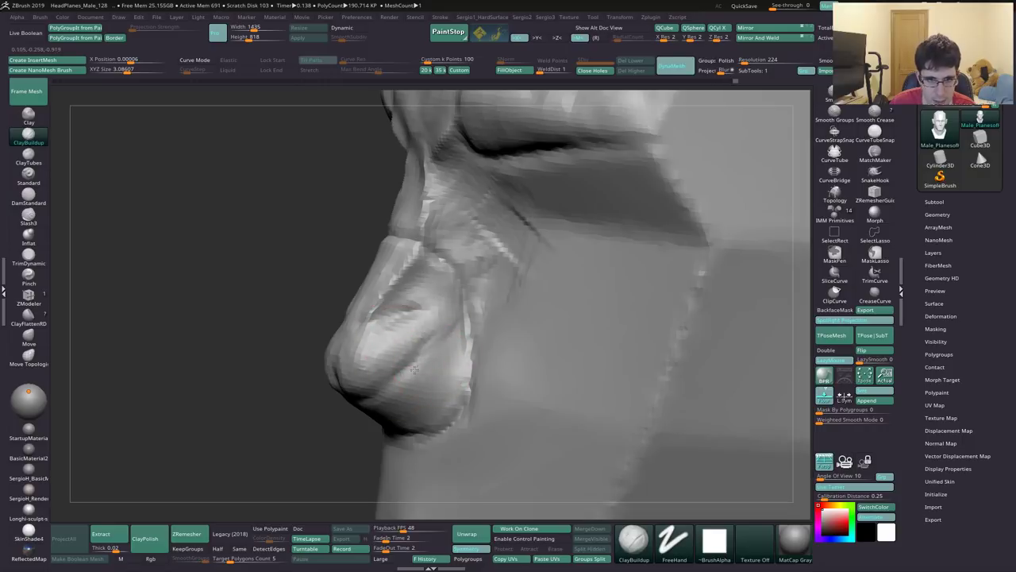
right_click_drag(414, 370, 396, 377)
key("b")
key("d")
key("s")
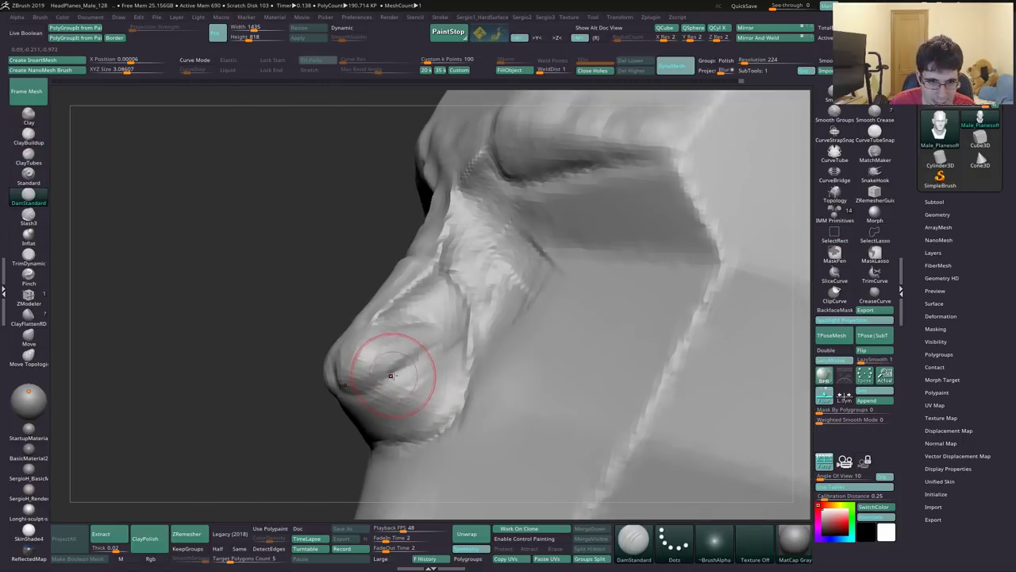
key("b")
key("m")
key("v")
mouse_move(404, 374)
right_mouse_down()
mouse_move(437, 324)
mouse_move(421, 339)
mouse_move(448, 387)
right_mouse_up()
key("b")
key("d")
key("s")
left_click_drag(356, 396, 415, 378)
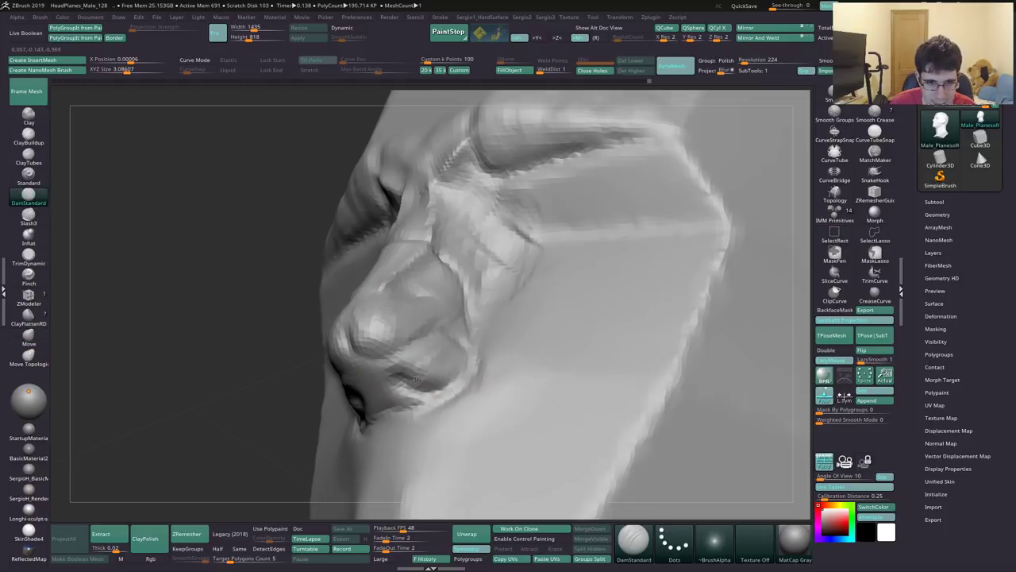
Step: Pull and reshape the nostril wing with the Move brush
right_click_drag(400, 367, 432, 363)
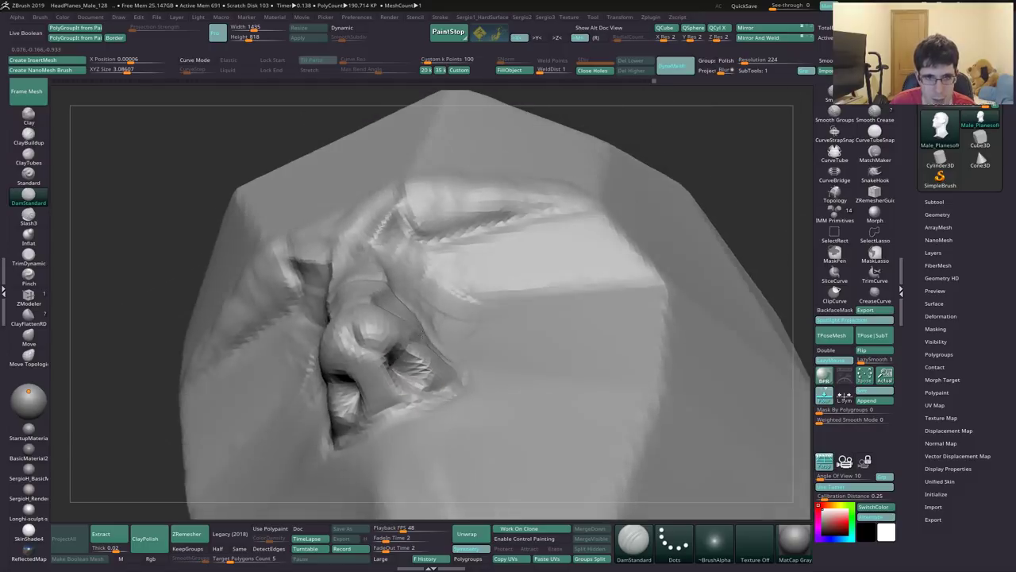
key("b")
key("m")
key("v")
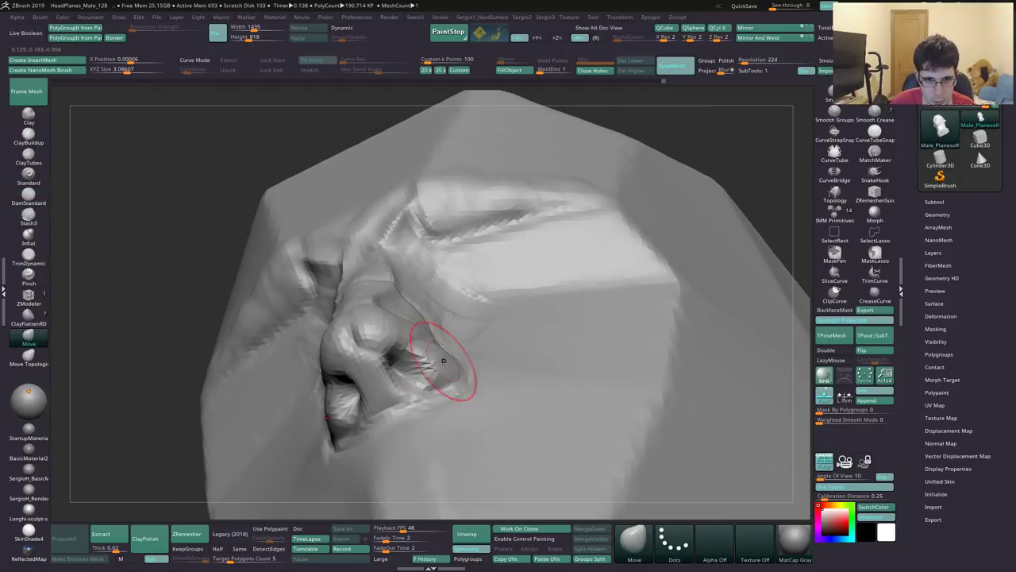
left_click_drag(447, 359, 451, 353)
right_click_drag(459, 381, 463, 378)
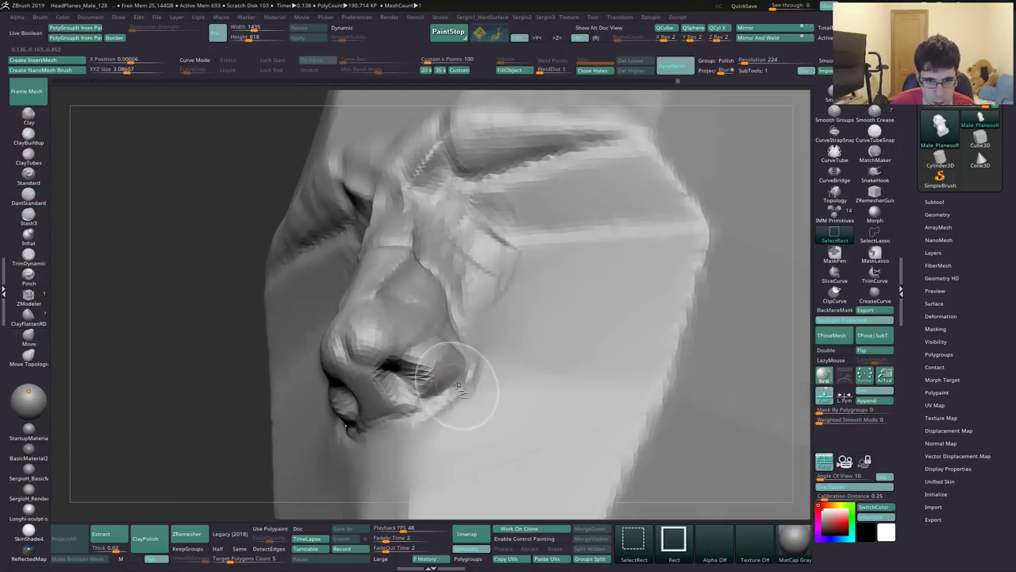
key("b")
key("d")
key("s")
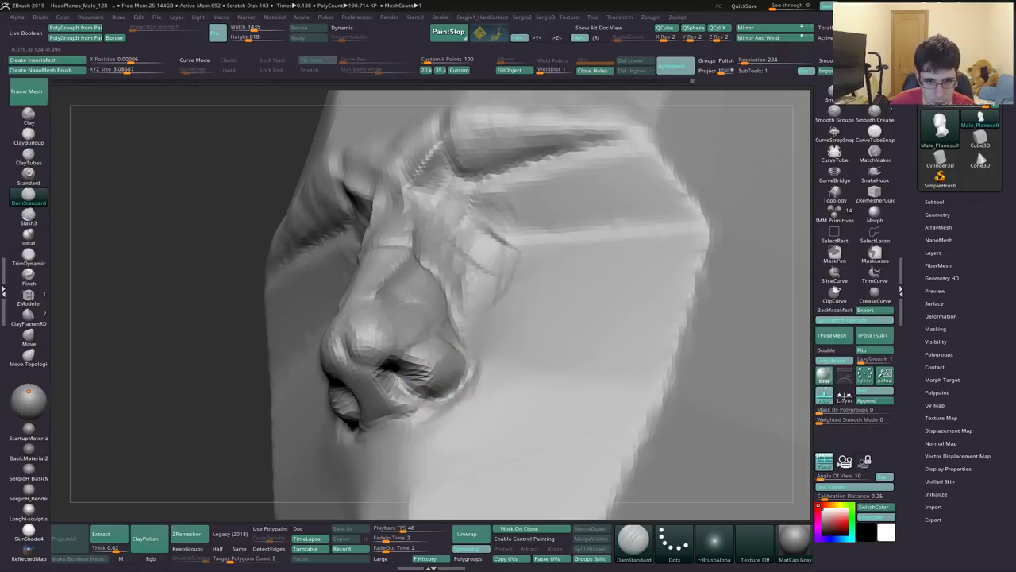
mouse_move(416, 413)
right_mouse_down()
mouse_move(443, 391)
mouse_move(471, 323)
right_mouse_up()
key("b")
key("c")
key("b")
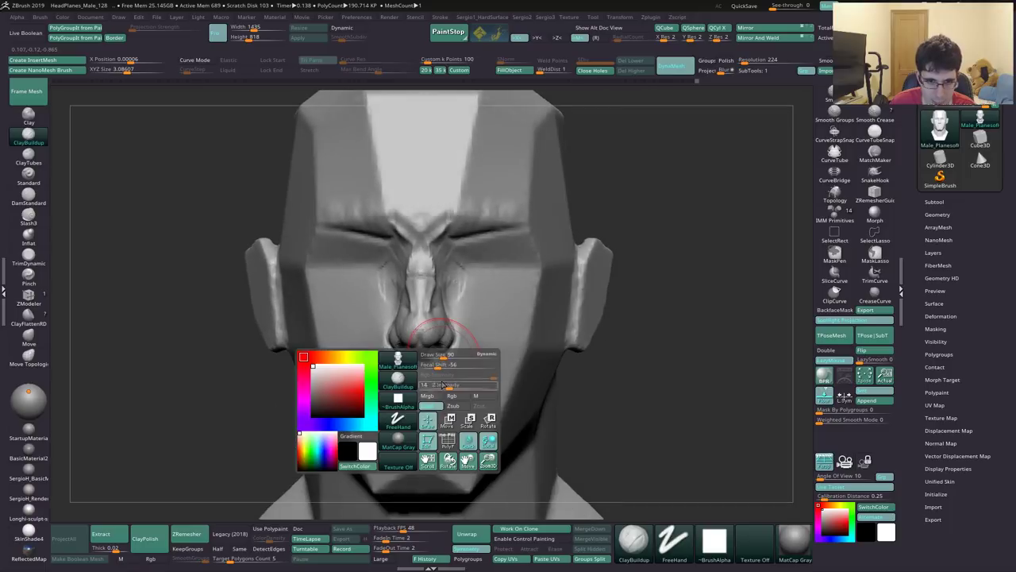
Step: Enlarge the brush and rough clay beneath the nose into a philtrum ridge
key("bracketright")
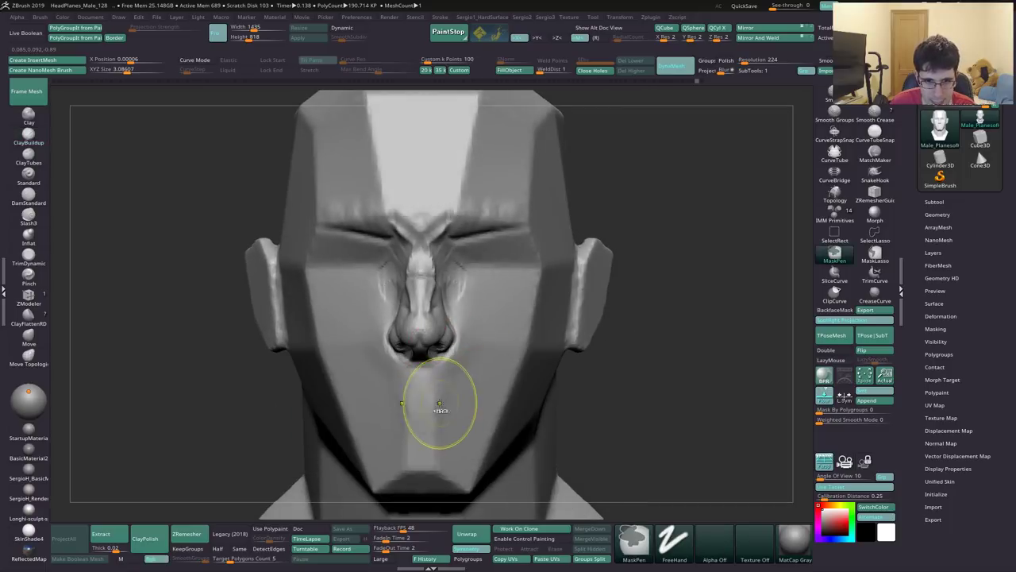
key("bracketright")
key("bracketright")
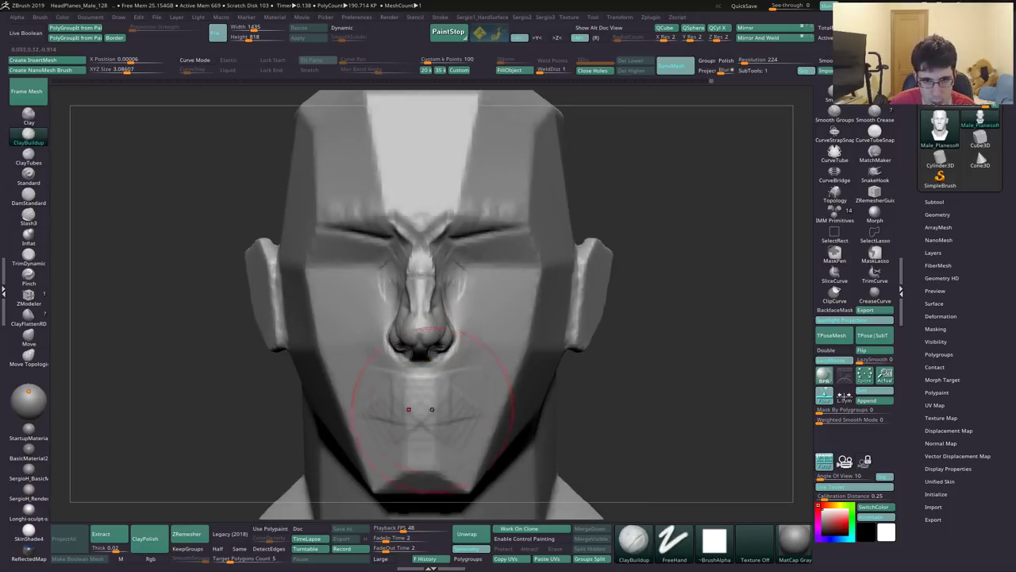
right_click_drag(468, 407, 442, 397, "shift")
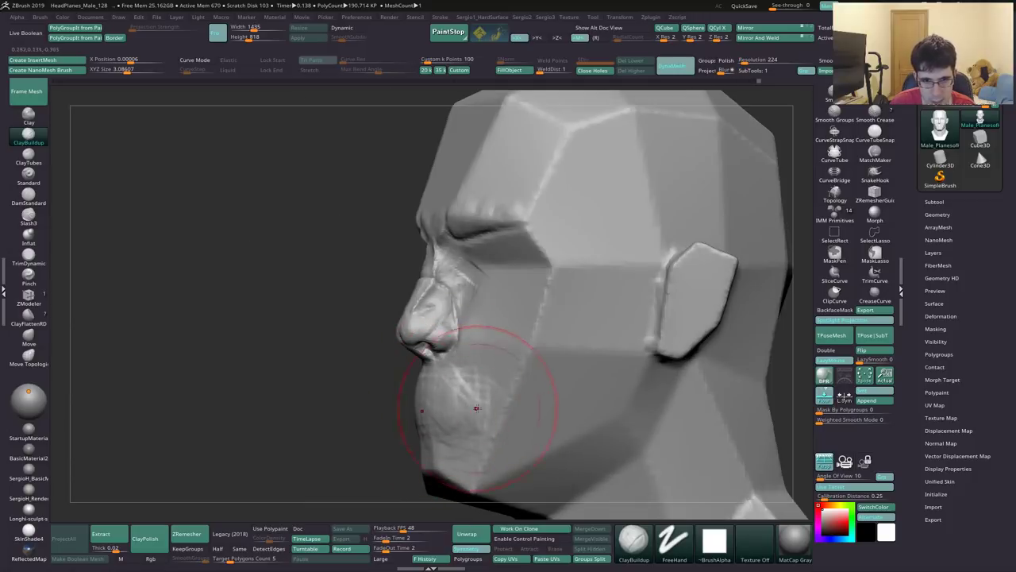
right_click_drag(465, 408, 431, 363, "alt")
right_click_drag(419, 406, 416, 377, "shift")
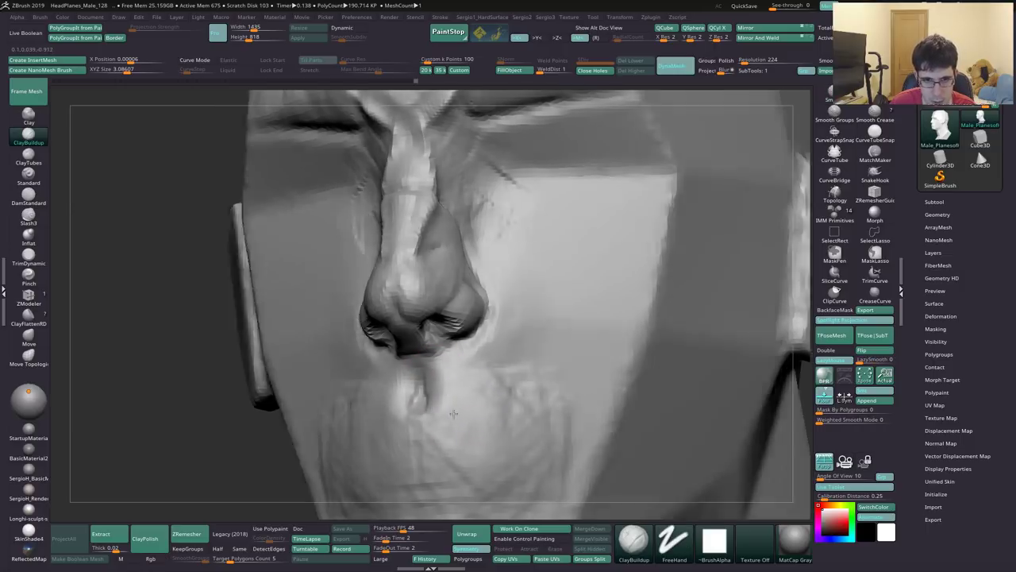
mouse_move(436, 404)
right_mouse_down()
mouse_move(470, 424)
mouse_move(447, 397)
mouse_move(479, 370)
mouse_move(540, 357)
right_mouse_up()
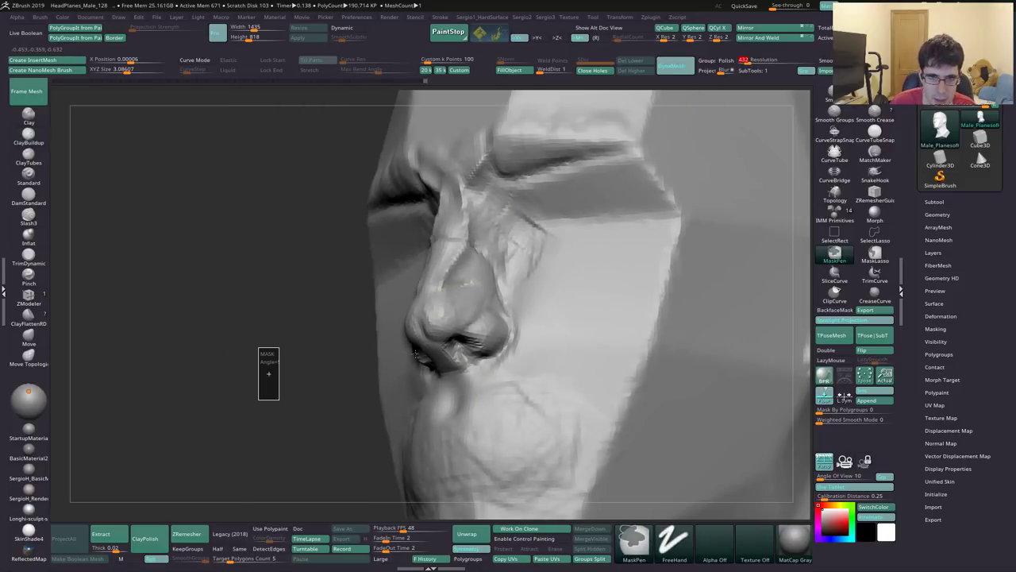
Step: Build ClayBuildup detail along the nose bridge and the side of the nose
mouse_move(431, 317)
right_mouse_down()
mouse_move(475, 254)
mouse_move(447, 284)
right_mouse_up()
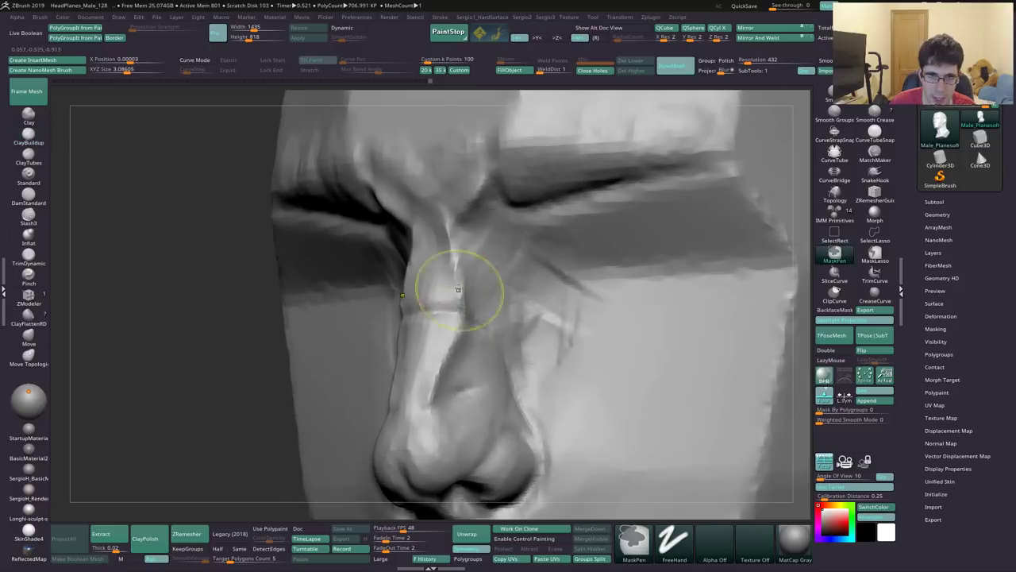
mouse_move(457, 286)
left_mouse_down()
mouse_move(480, 238)
mouse_move(509, 336)
left_mouse_up()
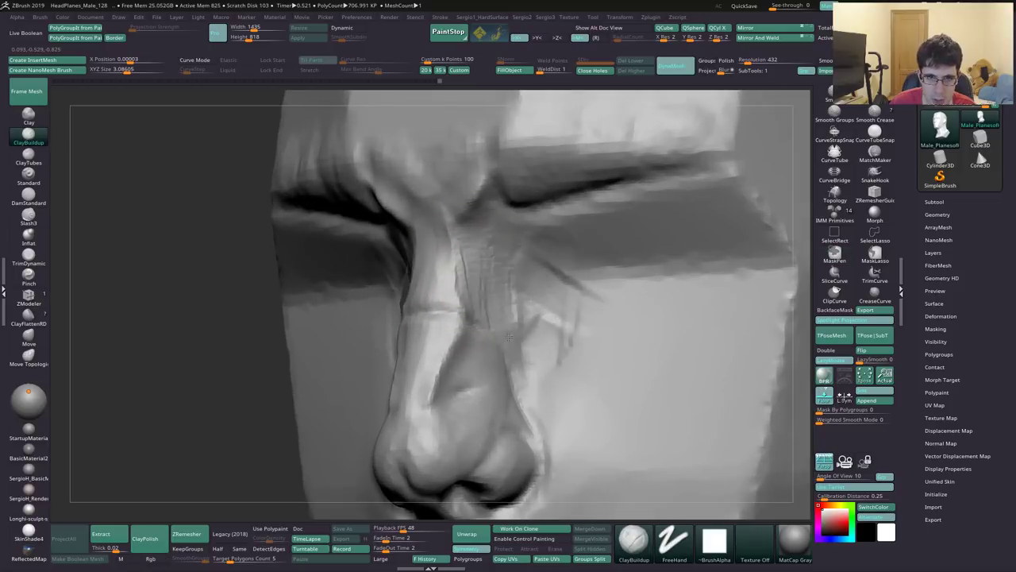
right_click_drag(467, 378, 465, 356)
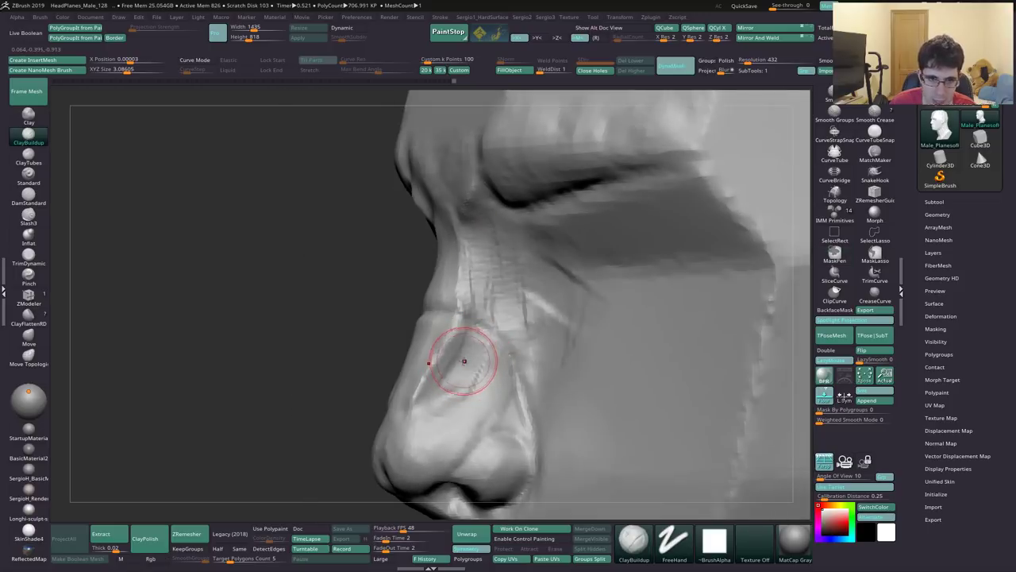
left_click_drag(438, 352, 412, 406)
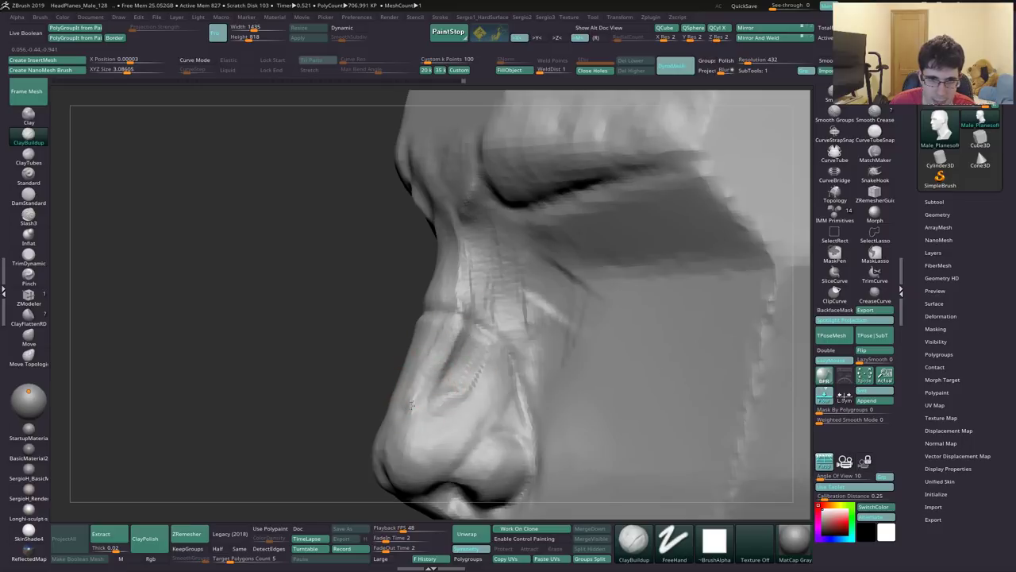
right_click_drag(454, 393, 473, 340)
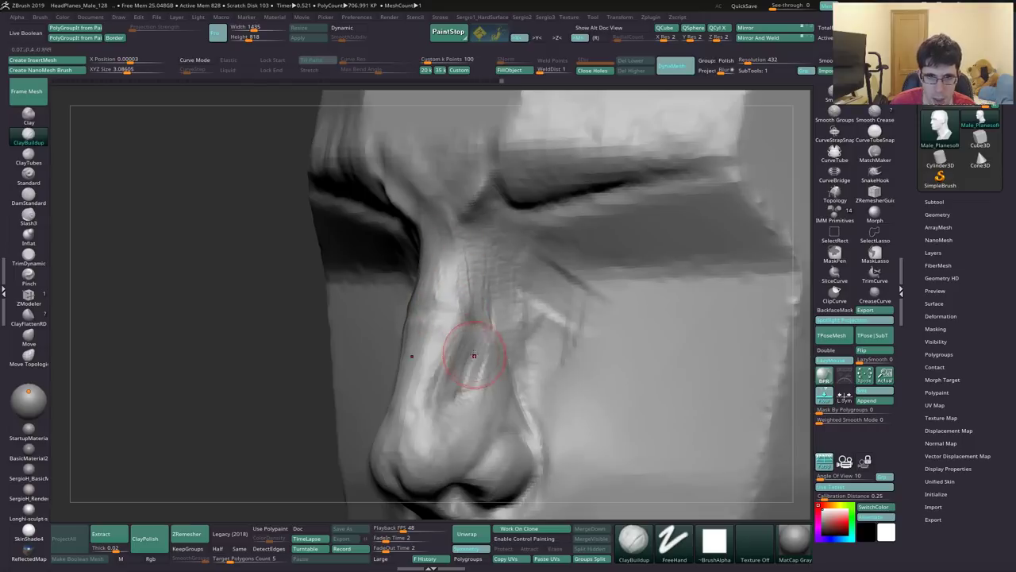
mouse_move(476, 363)
right_mouse_down()
mouse_move(488, 363)
mouse_move(458, 338)
mouse_move(477, 362)
mouse_move(470, 318)
mouse_move(486, 340)
mouse_move(496, 332)
mouse_move(411, 334)
right_mouse_up()
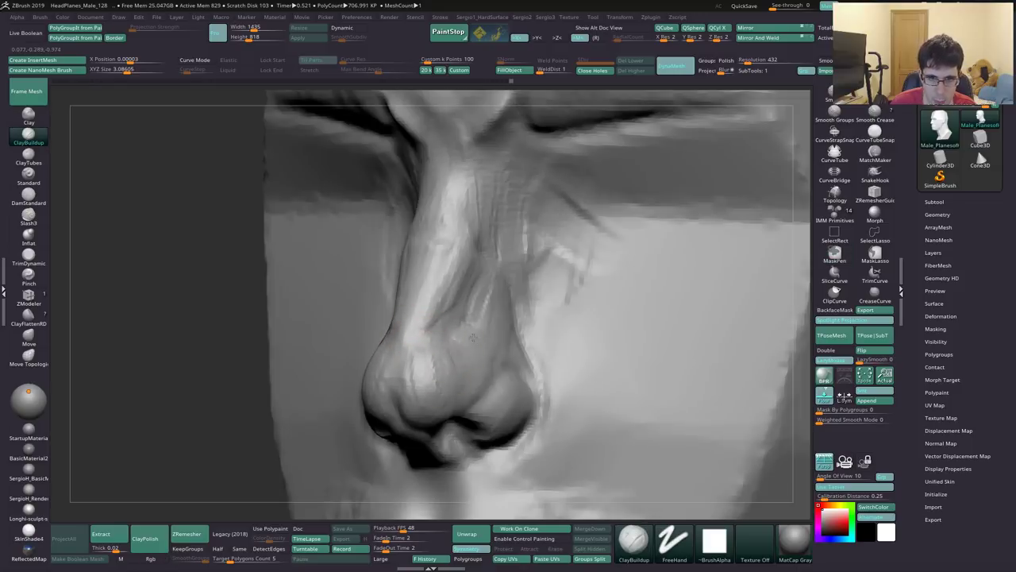
right_click_drag(473, 336, 452, 382)
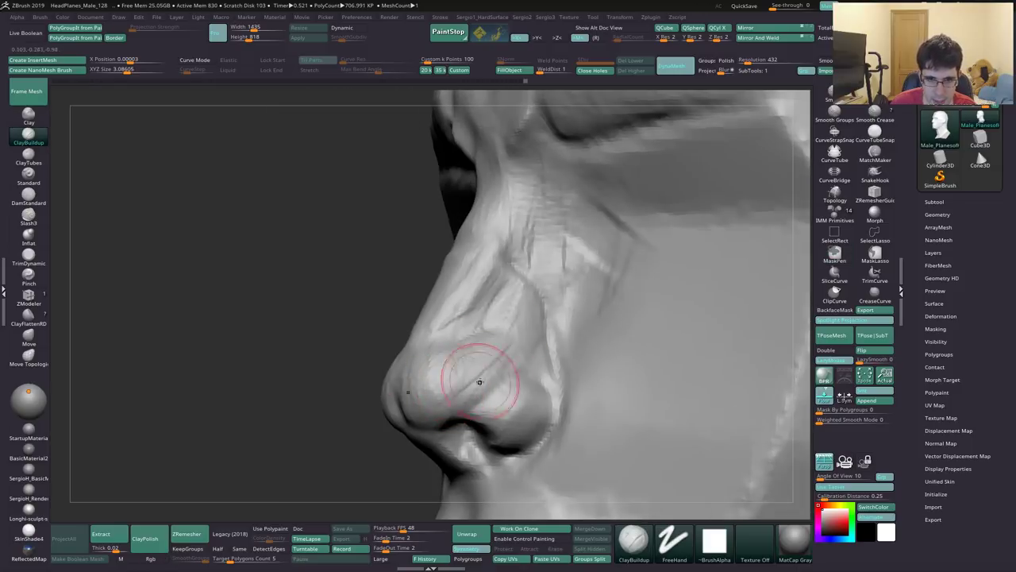
Step: Carve a deeper DamStandard crease framing the nostril wing, inspecting it from several angles
key("b")
key("d")
key("s")
left_click_drag(467, 379, 524, 367)
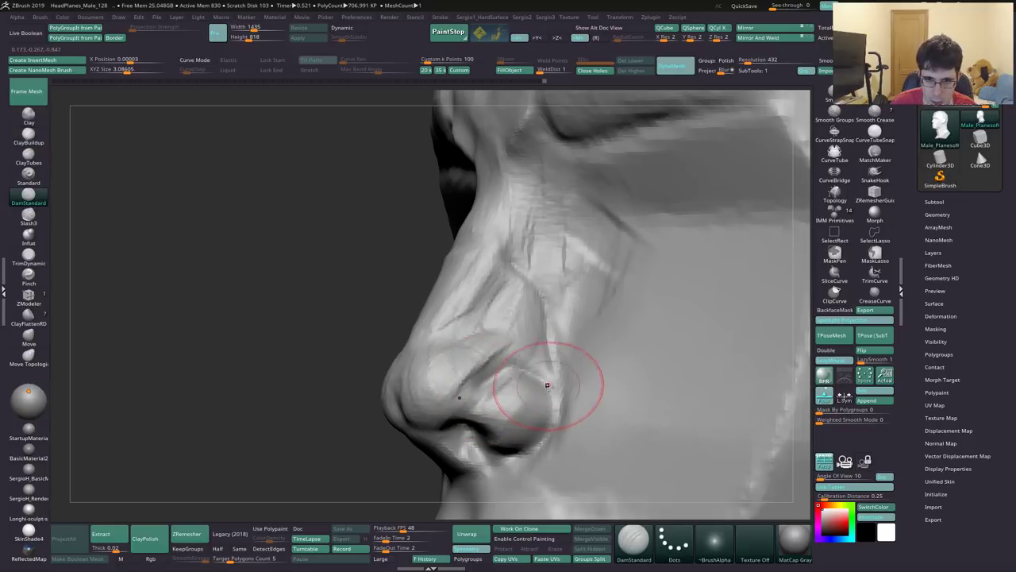
right_click_drag(545, 386, 522, 397)
key("b")
key("c")
key("b")
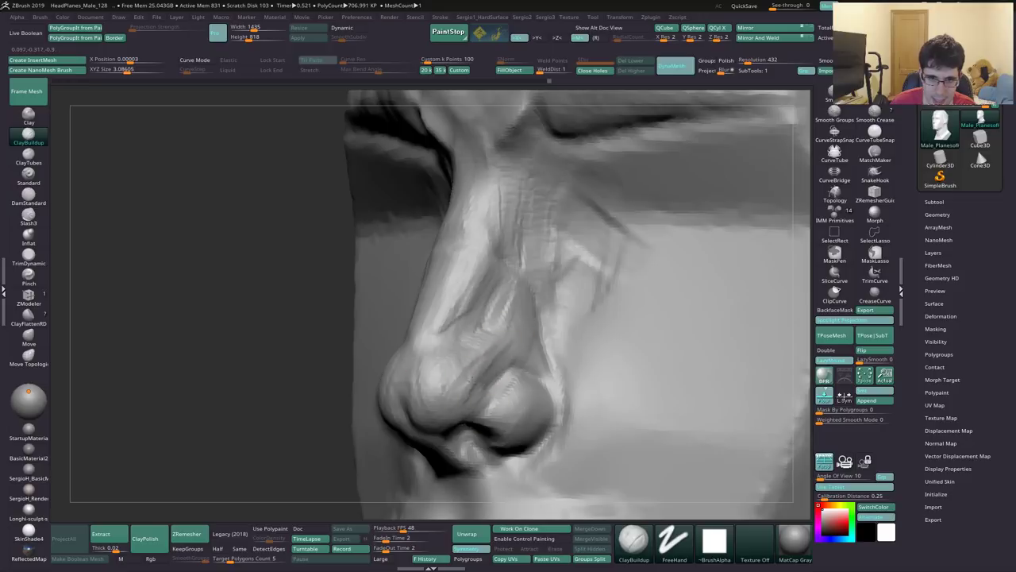
right_click_drag(470, 396, 463, 408)
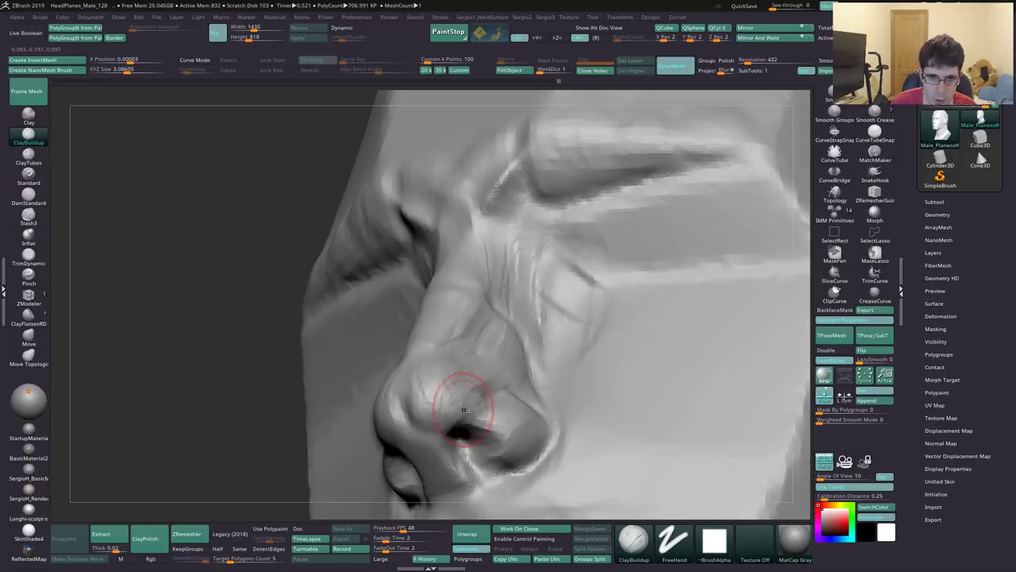
right_click_drag(466, 373, 437, 379)
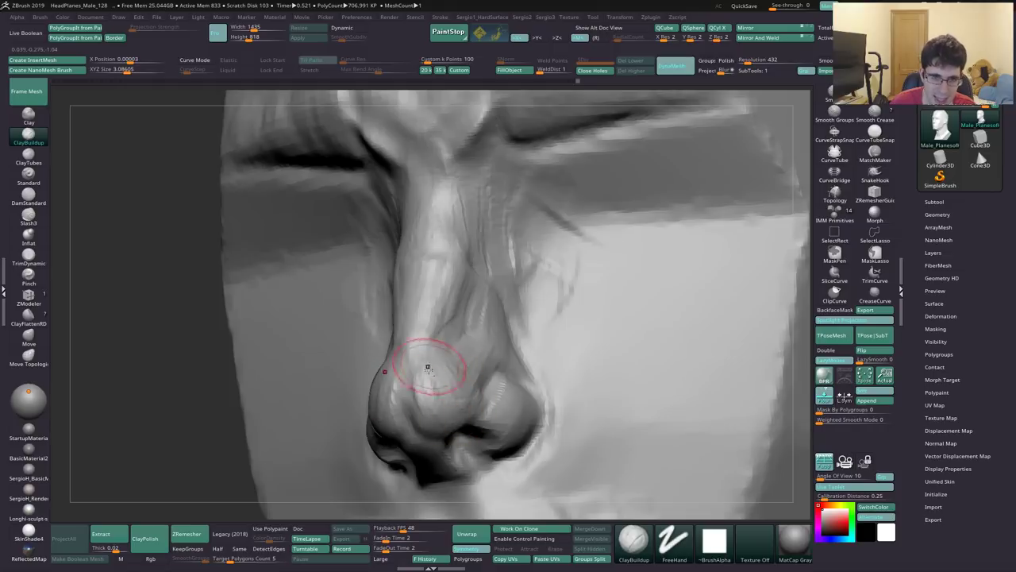
right_click_drag(457, 396, 456, 370)
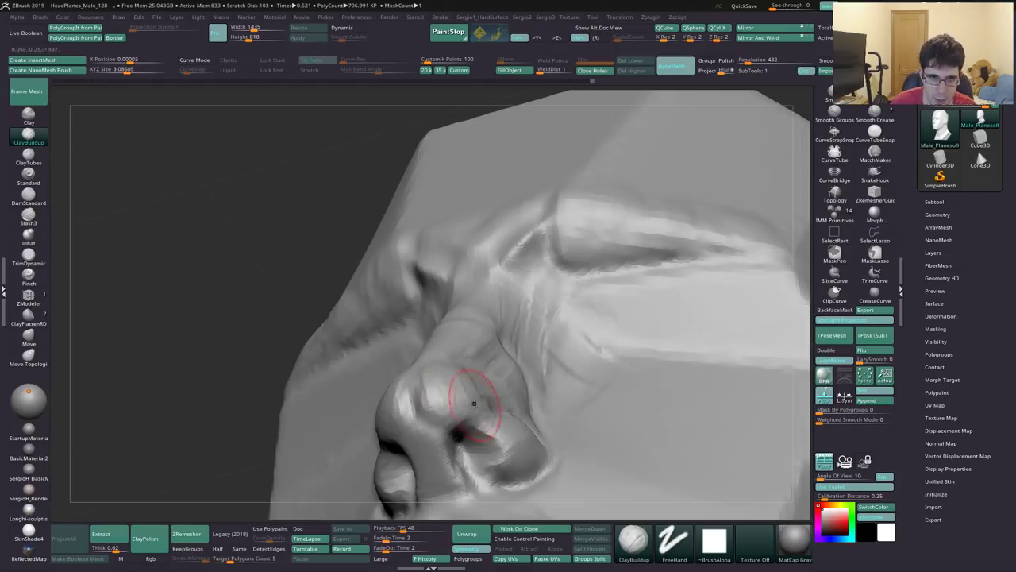
right_click_drag(474, 404, 461, 351)
key("d")
key("c")
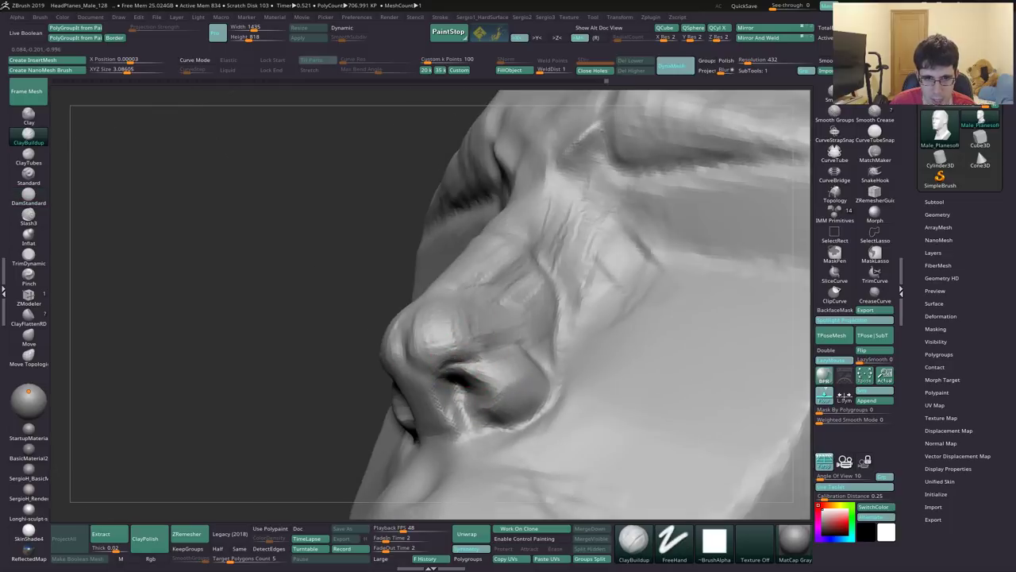
key("m")
mouse_move(513, 373)
right_mouse_down()
mouse_move(492, 361)
mouse_move(469, 379)
right_mouse_up()
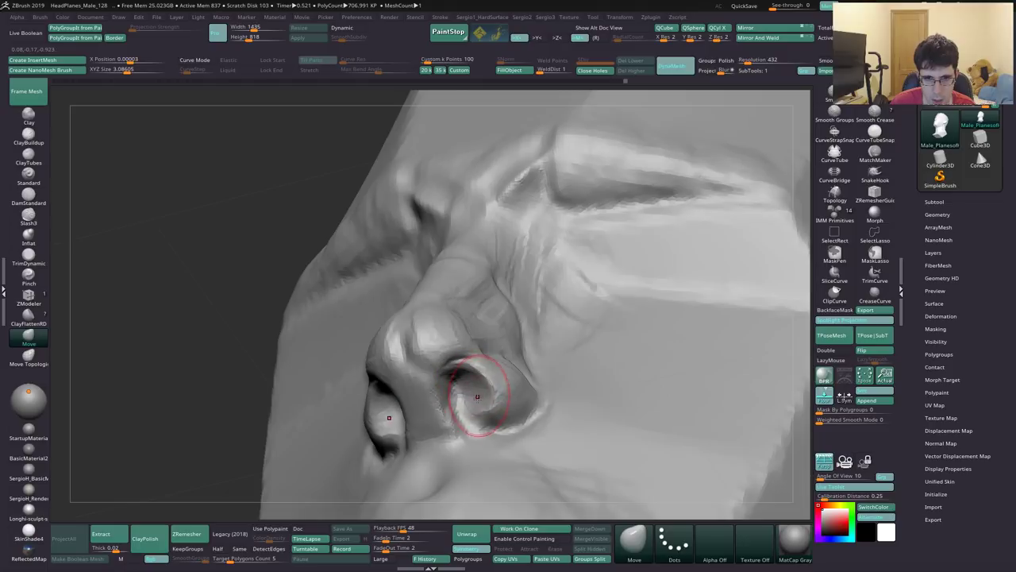
Step: With Move, lift the nostrils and nose tip and nudge the lower nose into a sharper profile
left_click_drag(478, 397, 456, 383)
mouse_move(447, 346)
right_mouse_down()
mouse_move(417, 342)
mouse_move(445, 356)
right_mouse_up()
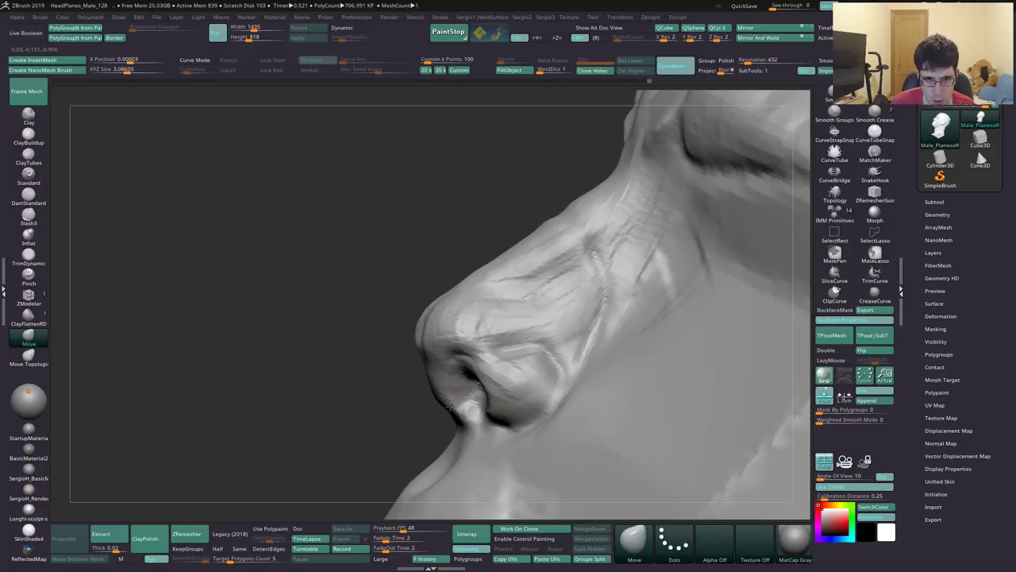
mouse_move(435, 324)
left_mouse_down()
mouse_move(441, 298)
mouse_move(415, 323)
left_mouse_up()
left_click_drag(439, 394, 430, 372)
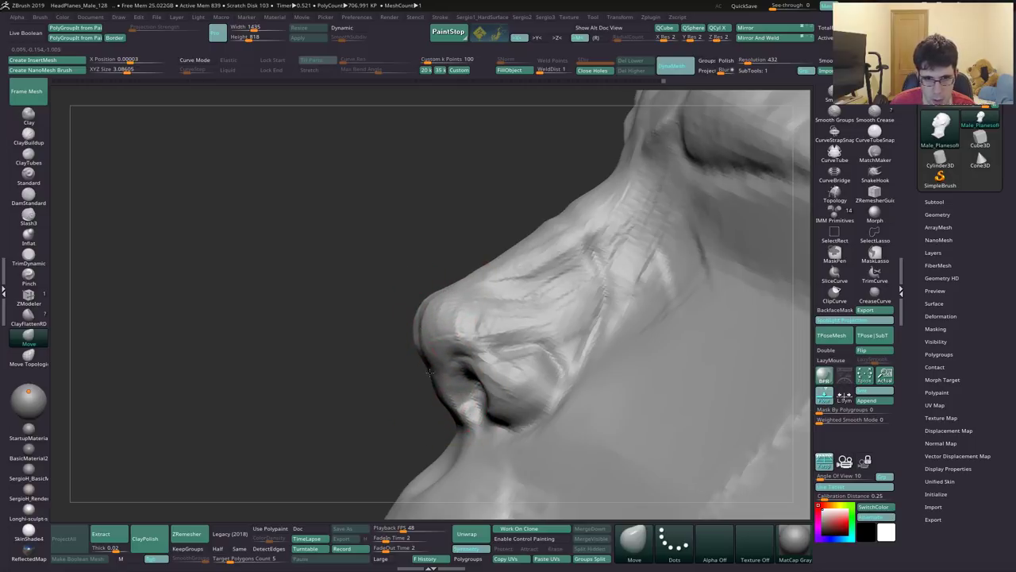
mouse_move(426, 373)
right_mouse_down()
mouse_move(478, 354)
mouse_move(539, 310)
right_mouse_up()
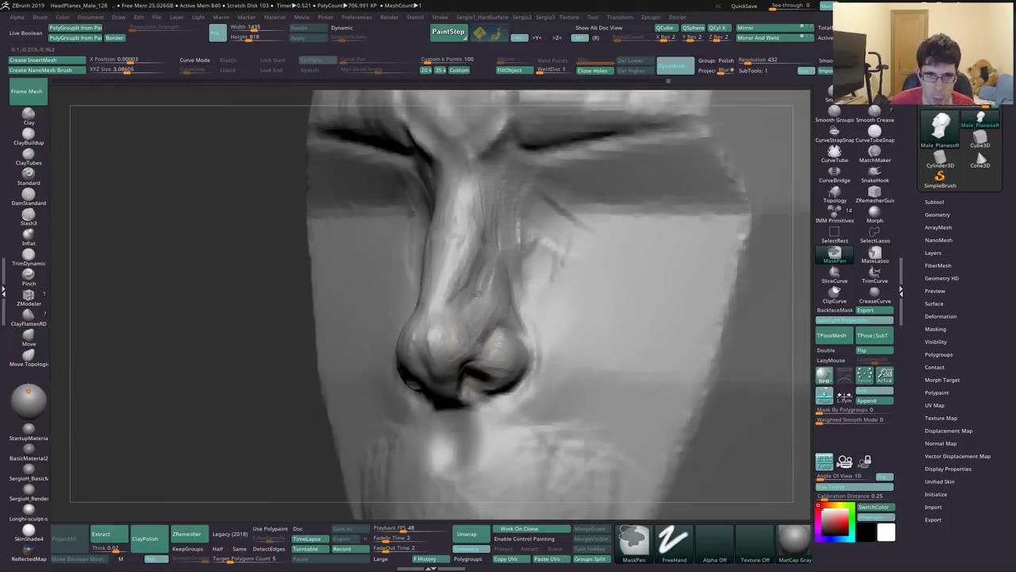
key("b")
key("m")
key("v")
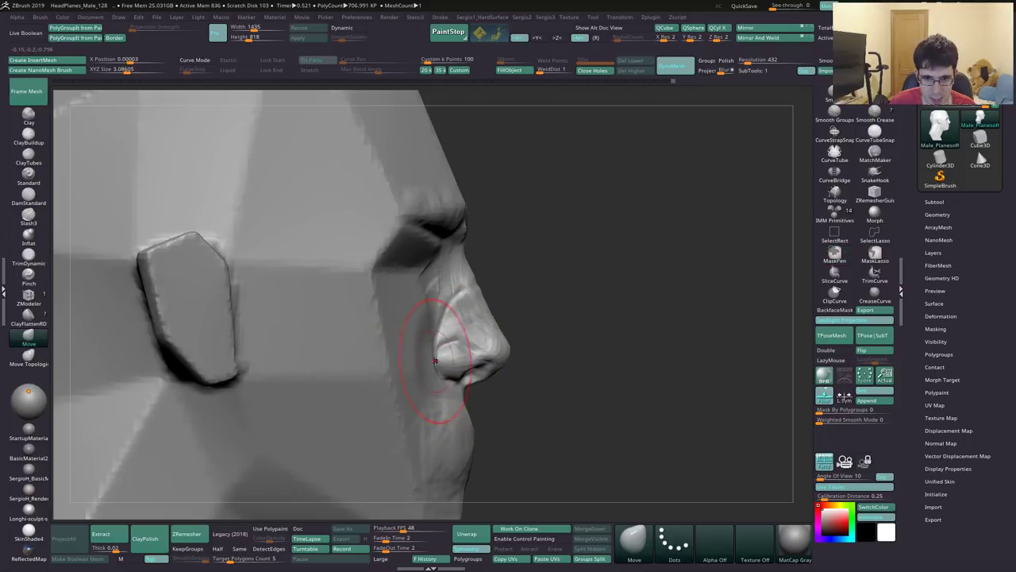
Step: Work the nostril close up, alternating the ClayBuildup and Move brushes
right_click_drag(454, 336, 477, 351, "ctrl")
key("b")
key("c")
key("b")
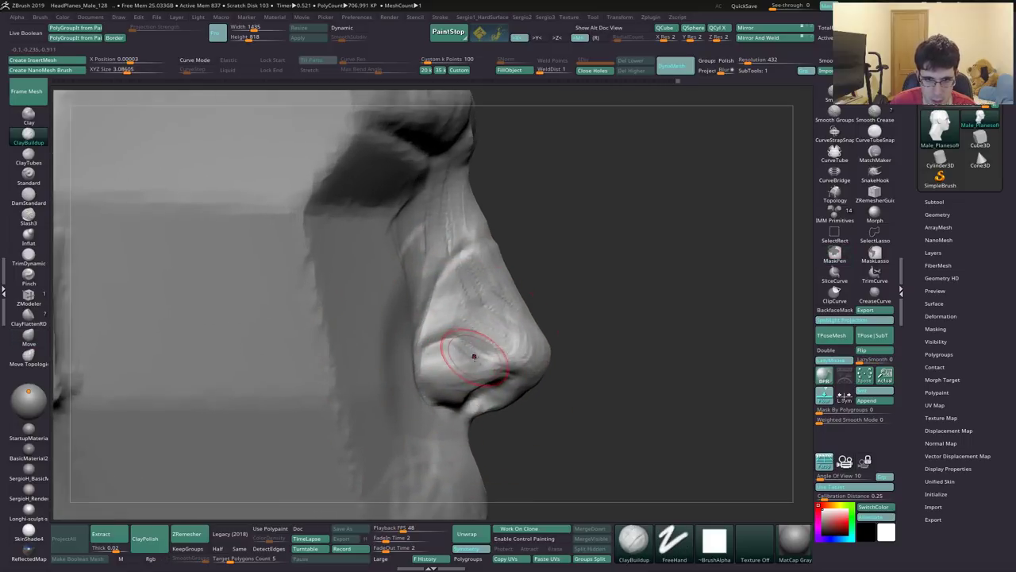
key("b")
key("m")
key("v")
right_click_drag(468, 355, 465, 336)
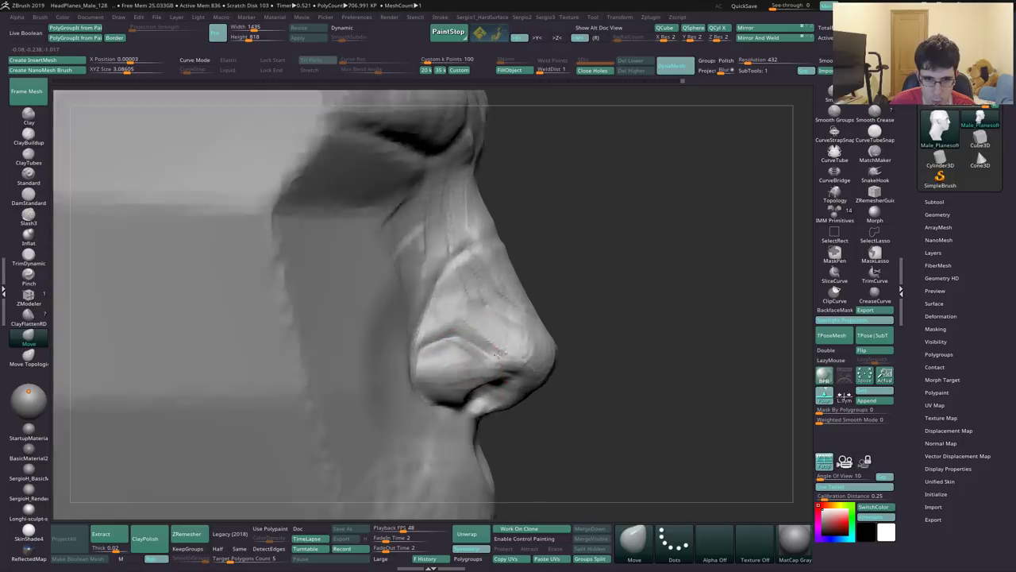
key("b")
key("c")
key("b")
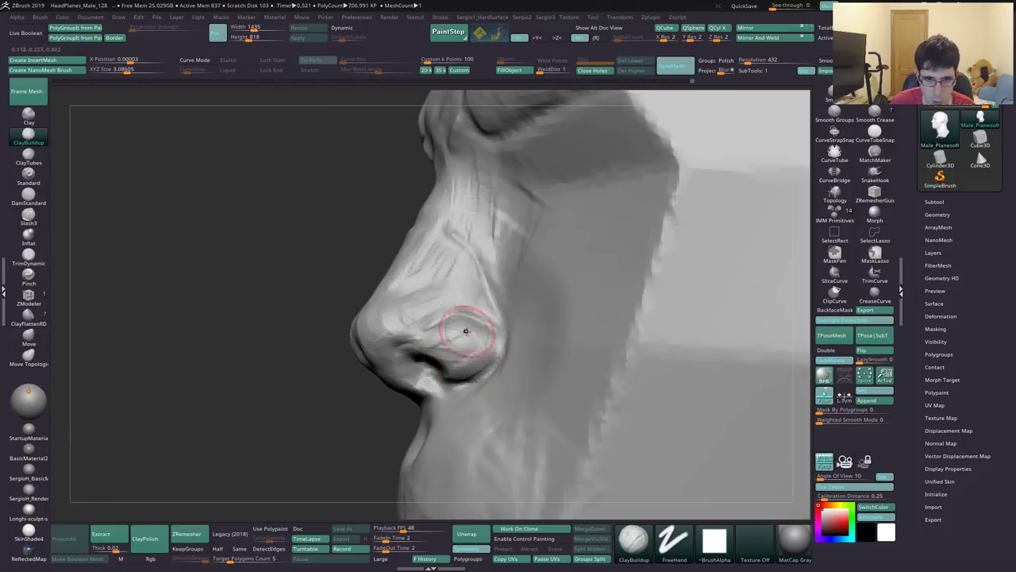
right_click_drag(461, 343, 439, 334)
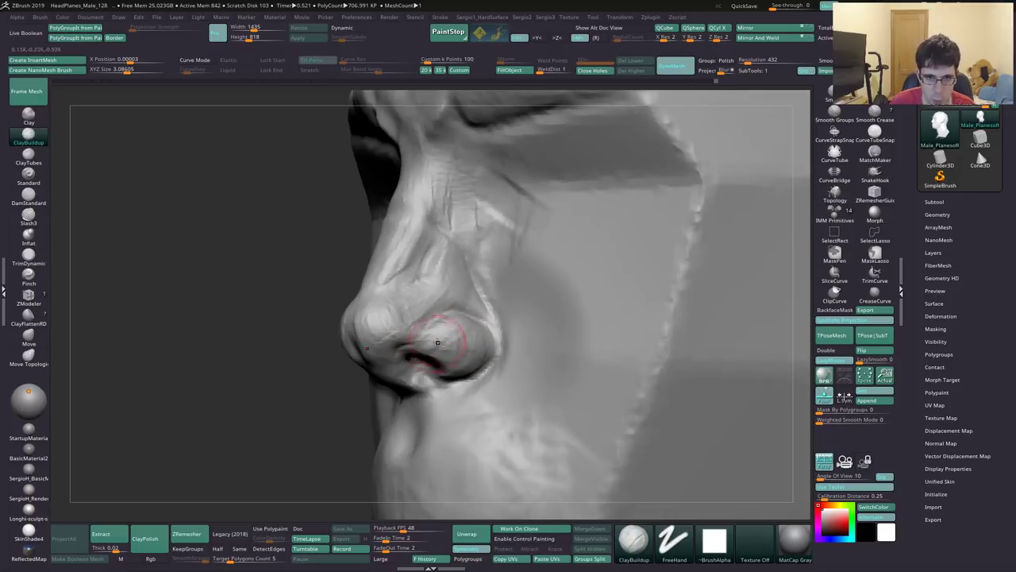
mouse_move(461, 353)
right_mouse_down()
mouse_move(433, 347)
mouse_move(449, 351)
right_mouse_up()
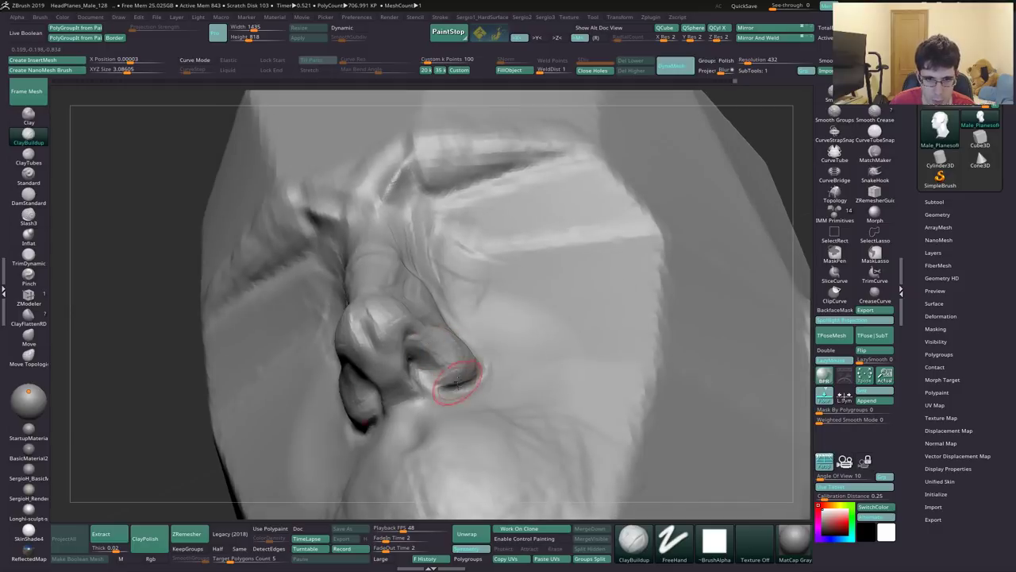
key("b")
key("m")
key("v")
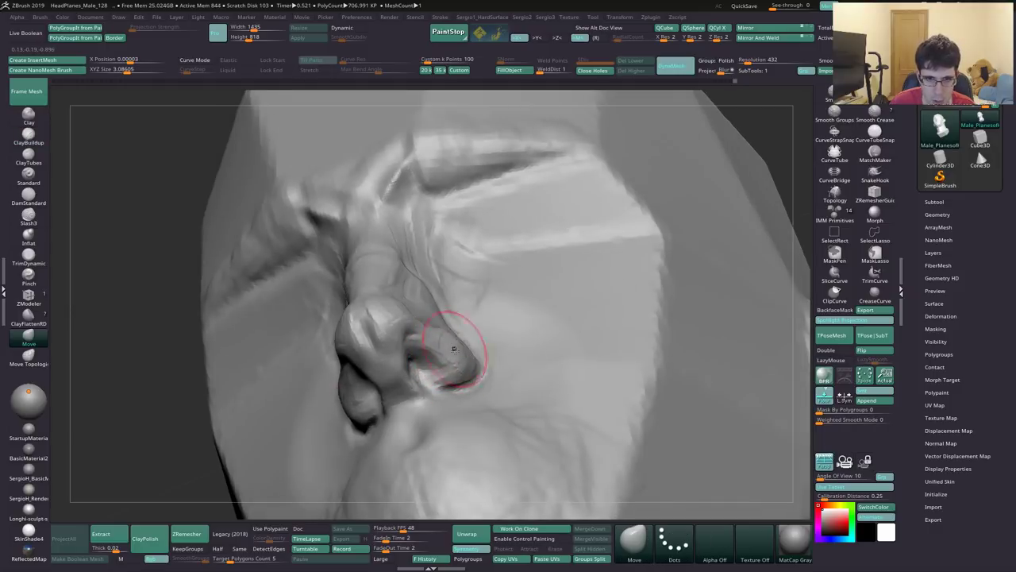
mouse_move(454, 348)
right_mouse_down()
mouse_move(448, 327)
mouse_move(432, 353)
right_mouse_up()
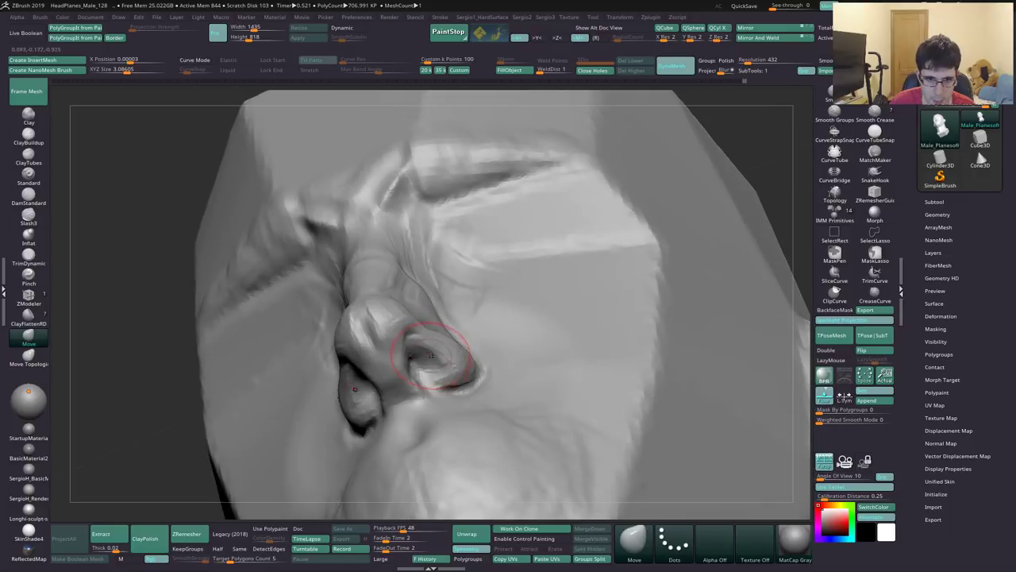
Step: Build long ClayBuildup crease strokes along the side of the nose
key("b")
key("d")
key("s")
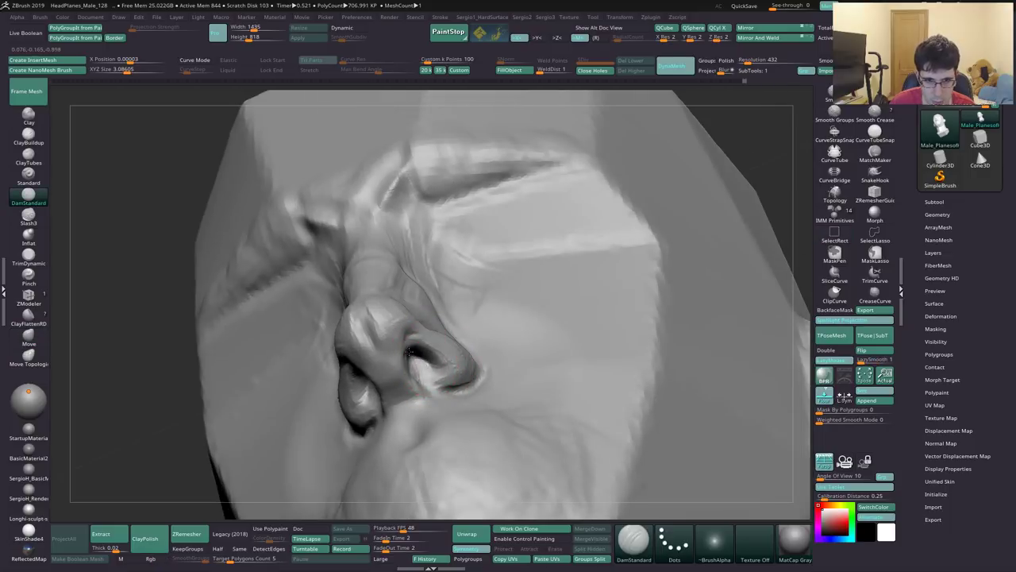
right_click_drag(420, 385, 383, 364)
key("b")
key("c")
key("b")
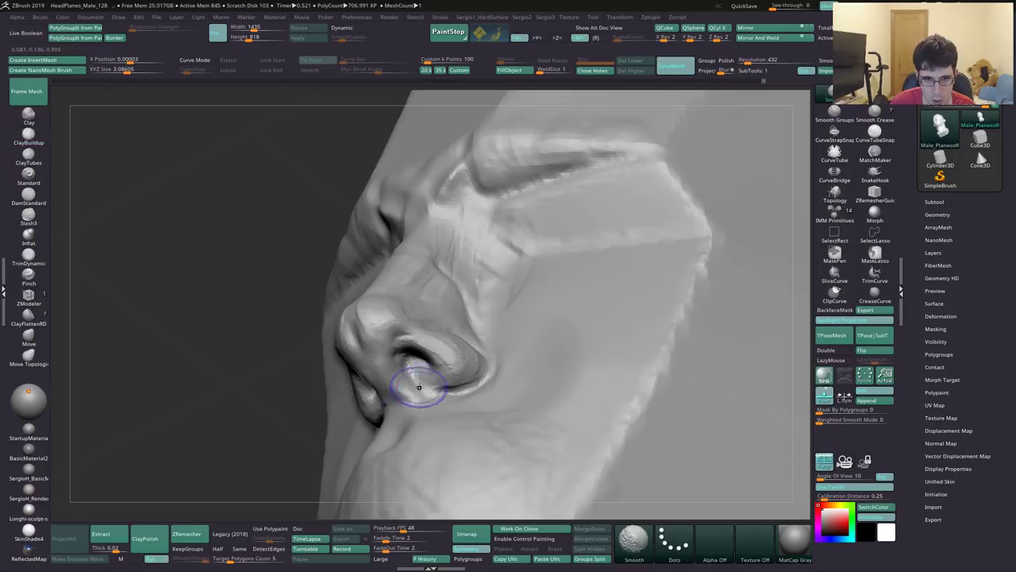
mouse_move(403, 386)
right_mouse_down()
mouse_move(391, 400)
mouse_move(408, 346)
mouse_move(412, 367)
right_mouse_up()
key("b")
key("m")
key("v")
key("b")
key("c")
key("b")
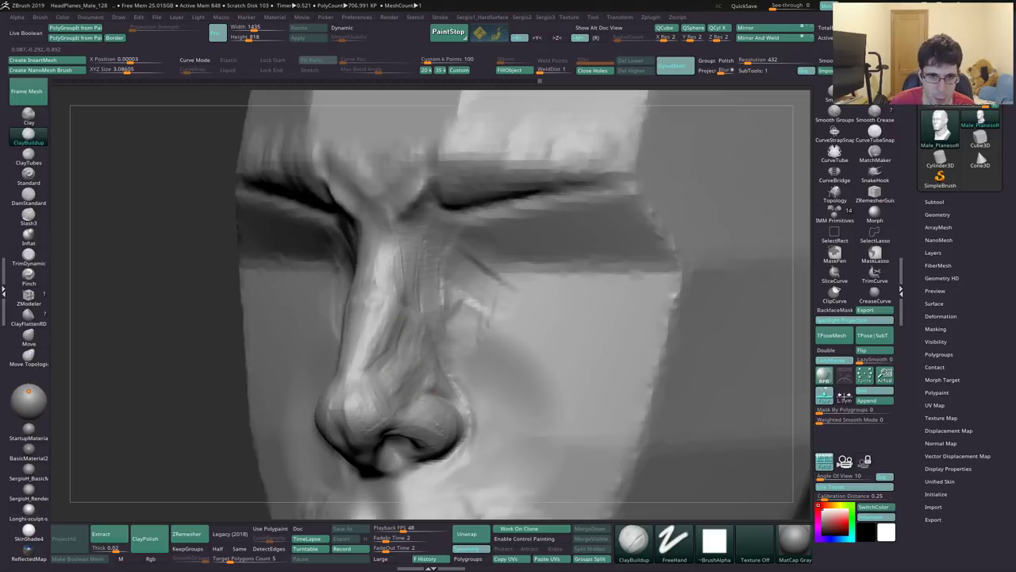
mouse_move(494, 427)
right_mouse_down()
mouse_move(440, 362)
mouse_move(466, 363)
mouse_move(434, 343)
right_mouse_up()
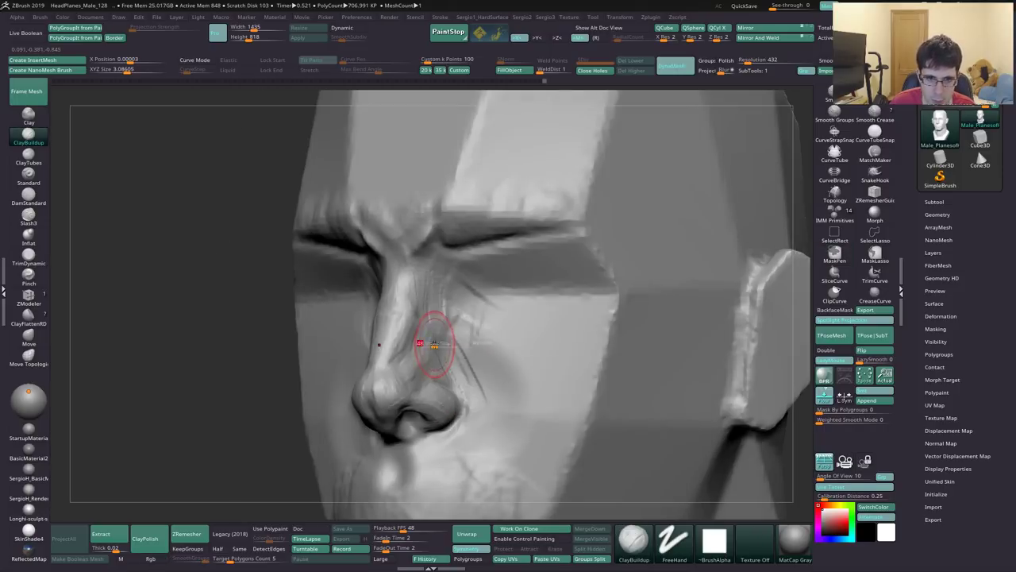
left_click_drag(457, 322, 450, 371)
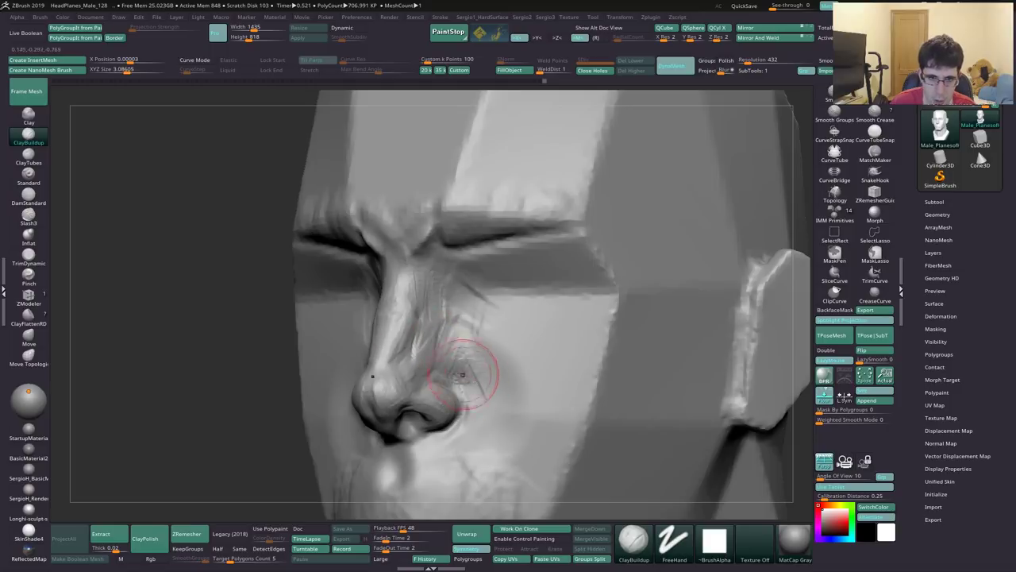
left_click_drag(488, 463, 481, 389)
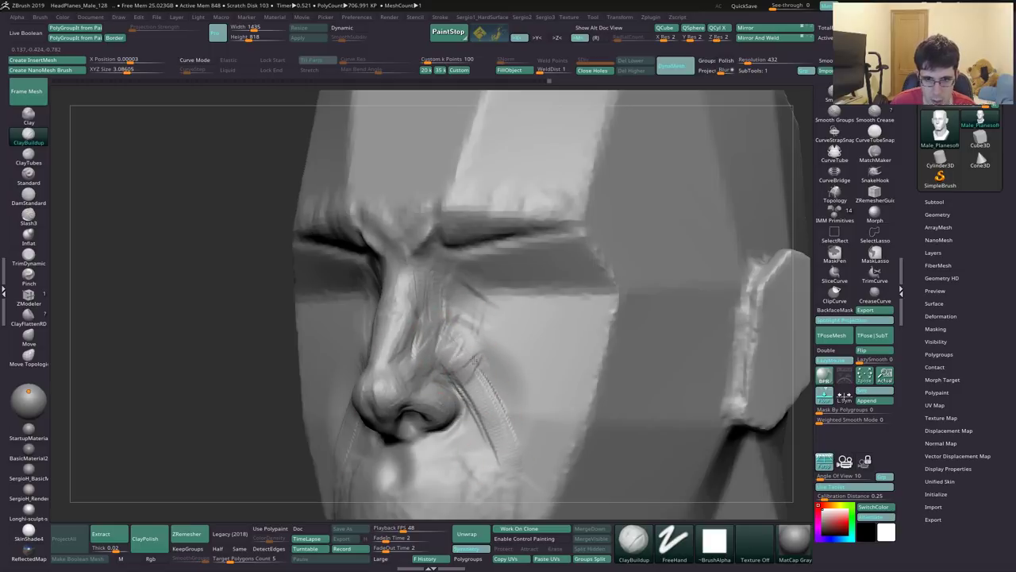
left_click_drag(508, 461, 454, 369)
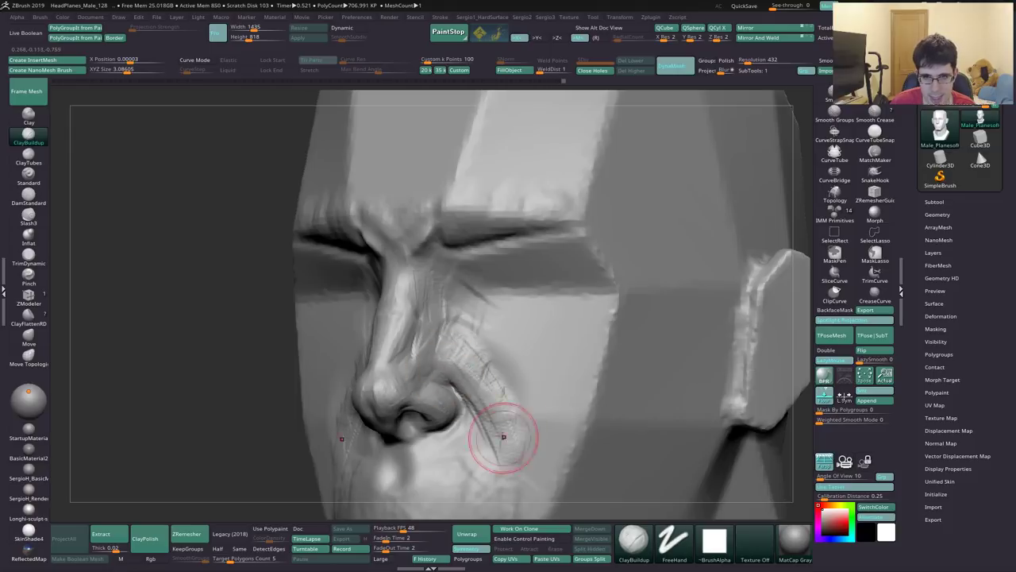
Step: Reshape the crease around the lips with DamStandard from a front view
key("f")
mouse_move(572, 373)
left_mouse_down()
mouse_move(515, 383)
mouse_move(505, 426)
left_mouse_up()
key("b")
key("m")
key("v")
key("f")
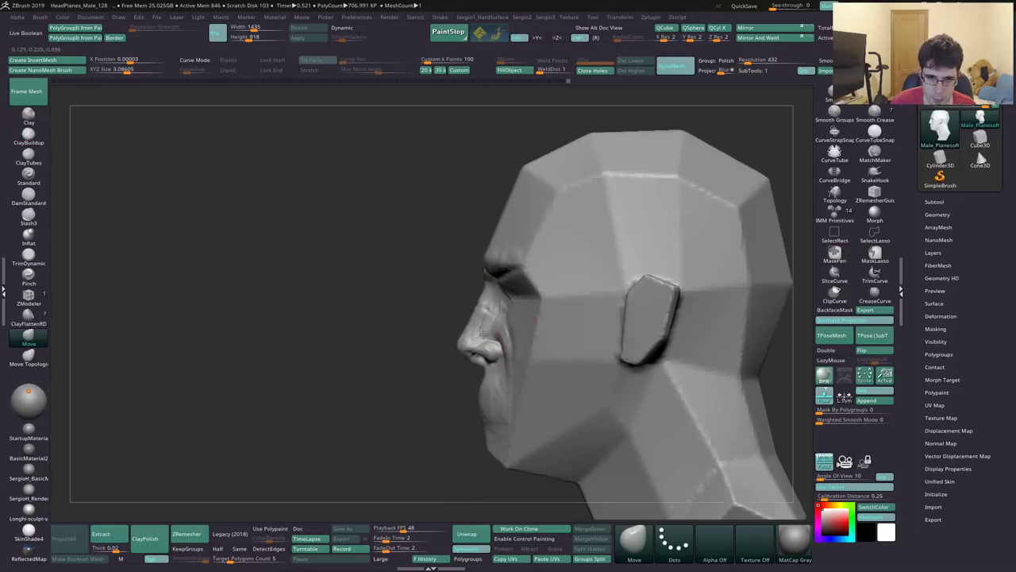
key("s")
key("b")
key("c")
key("b")
mouse_move(473, 395)
right_mouse_down()
mouse_move(481, 402)
mouse_move(456, 397)
mouse_move(514, 400)
mouse_move(433, 423)
right_mouse_up()
key("b")
key("d")
key("s")
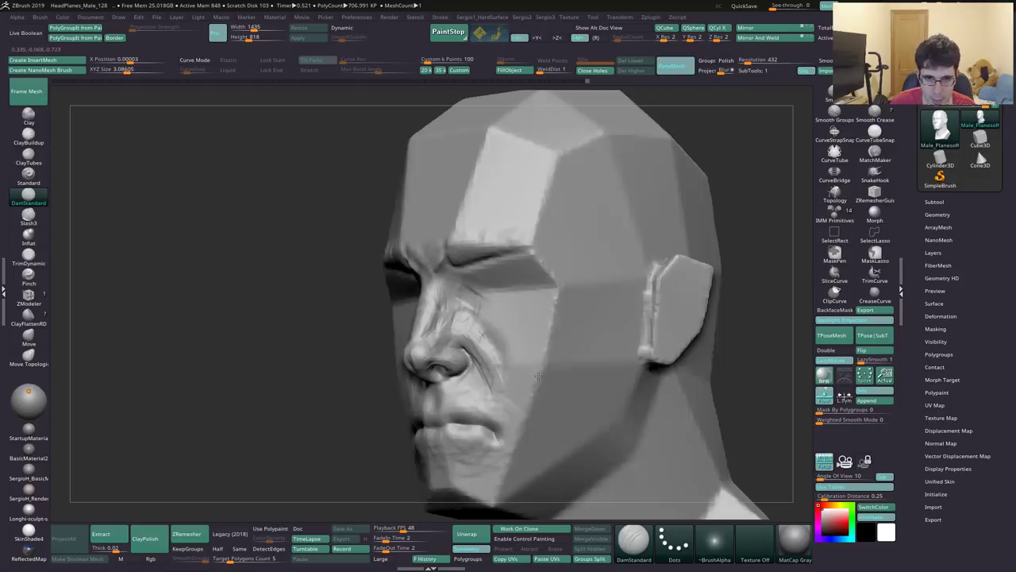
left_click_drag(460, 413, 443, 419)
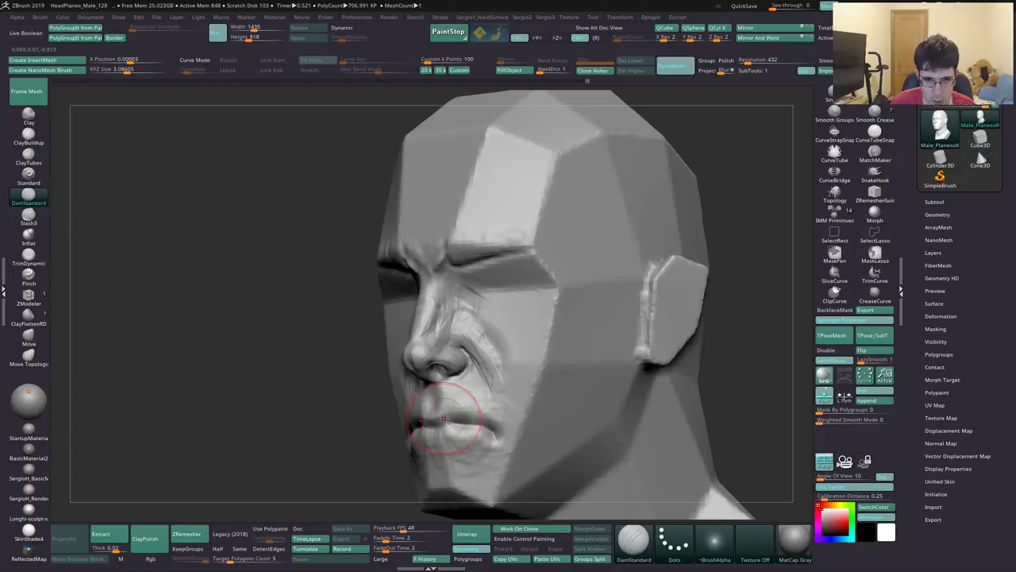
Step: Push the lower nose bridge outward with Move into a smoother, straighter slope
key("b")
key("c")
key("b")
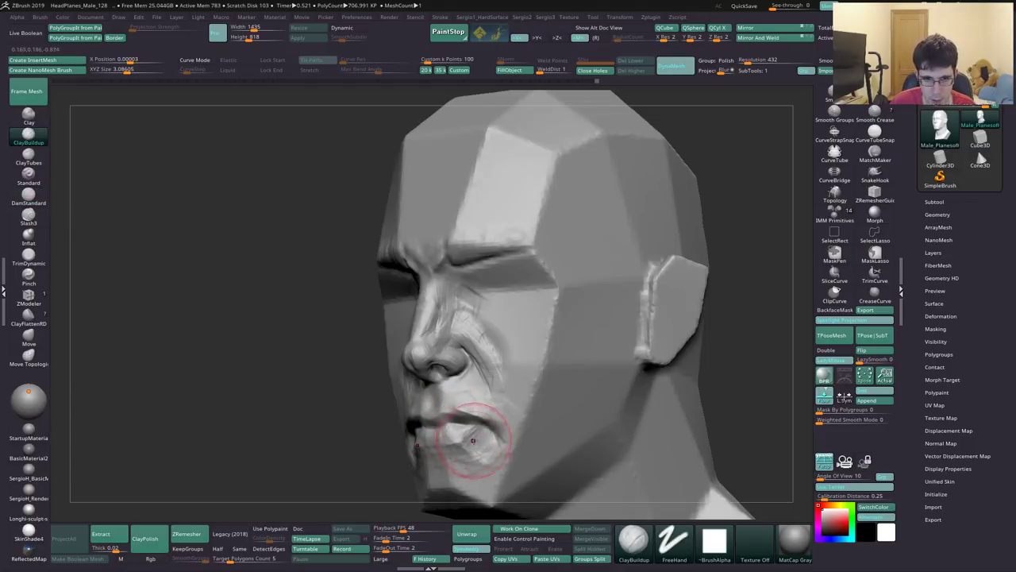
mouse_move(474, 440)
right_mouse_down()
mouse_move(495, 420)
mouse_move(417, 414)
mouse_move(482, 410)
mouse_move(448, 365)
right_mouse_up()
key("ctrl+shift")
key("b")
key("m")
key("v")
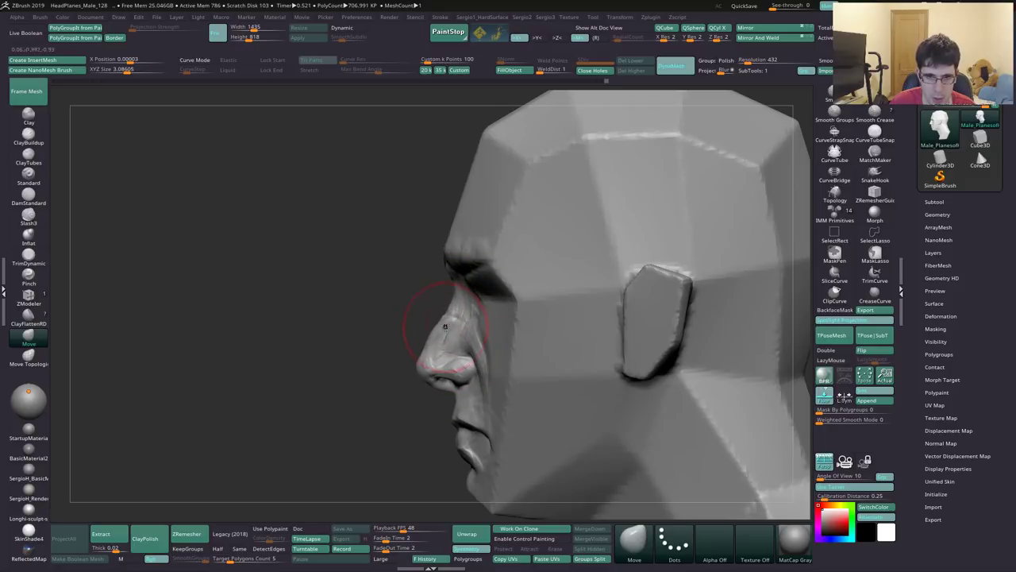
key("f")
right_click_drag(445, 325, 476, 346, "shift")
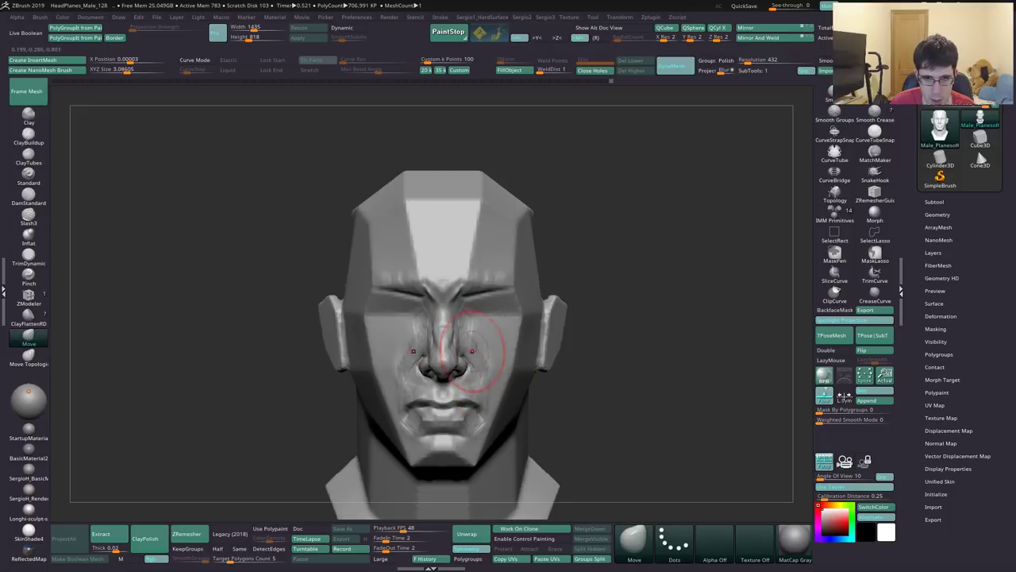
mouse_move(472, 351)
right_mouse_down("alt")
mouse_move(453, 362)
mouse_move(419, 351)
mouse_move(420, 317)
mouse_move(409, 340)
right_mouse_up("alt")
key("b")
key("c")
key("b")
key("b")
key("m")
key("v")
left_click_drag(416, 301, 395, 341)
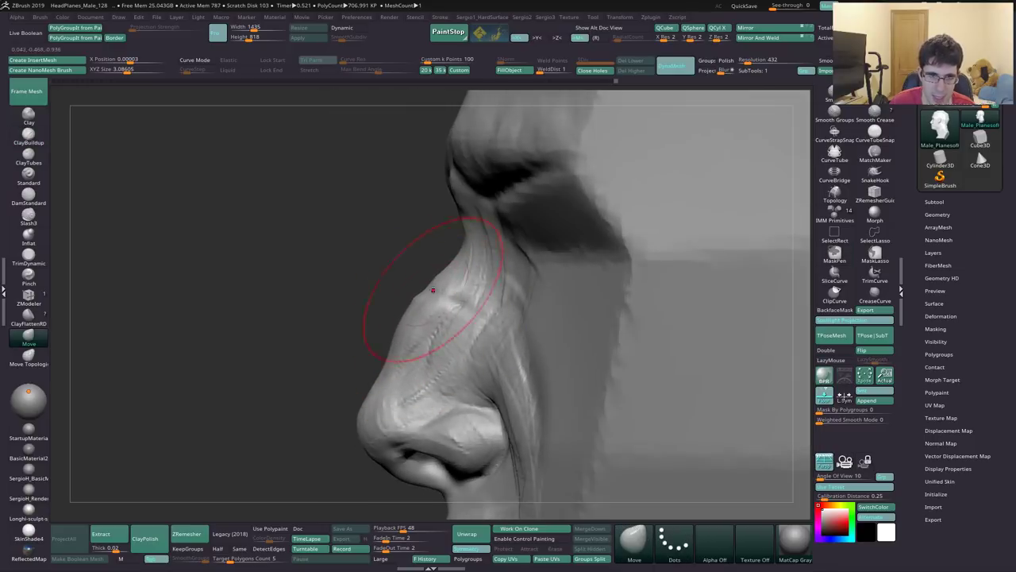
right_click_drag(454, 362, 445, 343, "ctrl")
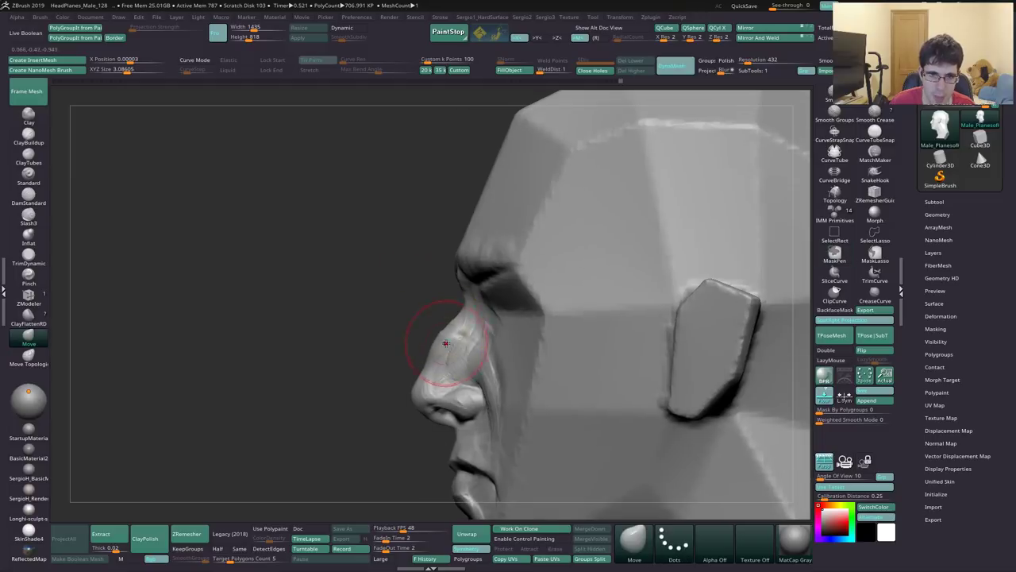
mouse_move(445, 342)
left_mouse_down()
mouse_move(429, 325)
mouse_move(445, 357)
left_mouse_up()
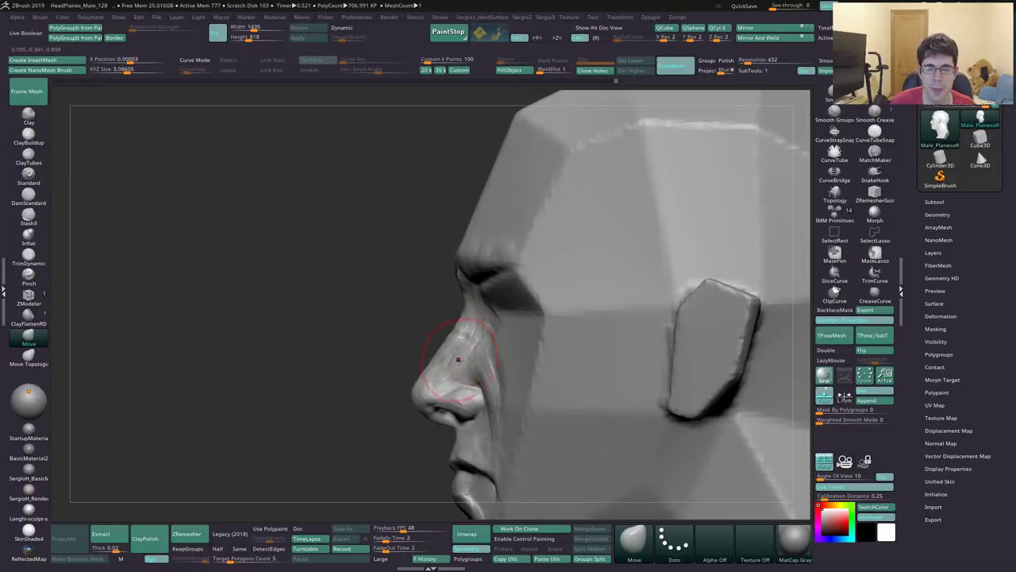
mouse_move(445, 357)
right_mouse_down()
mouse_move(495, 367)
mouse_move(521, 397)
mouse_move(431, 363)
right_mouse_up()
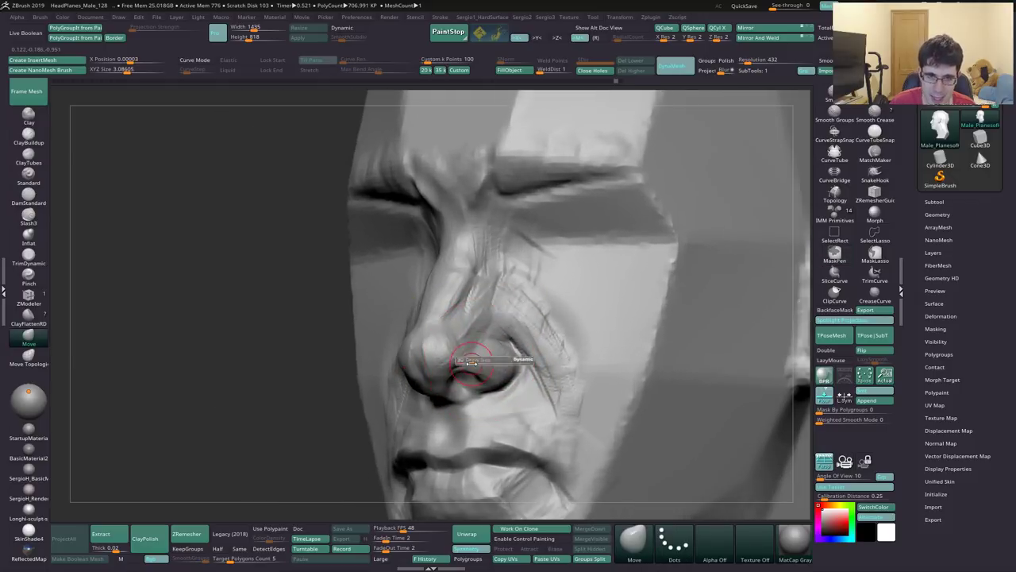
Step: Enable RGB on the Standard brush and paint the nose tip green
key("b")
key("s")
key("t")
key("space")
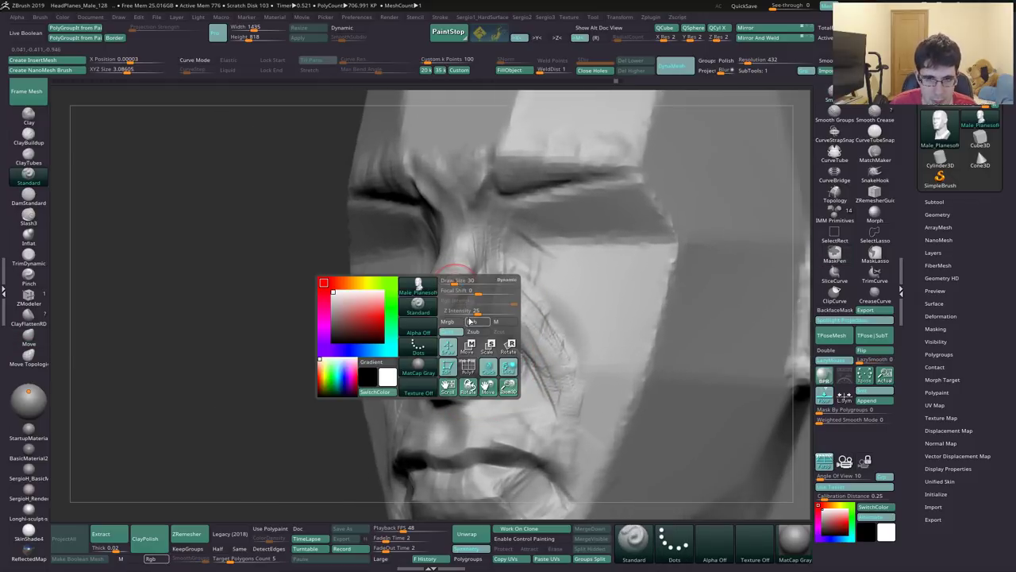
left_click(471, 321)
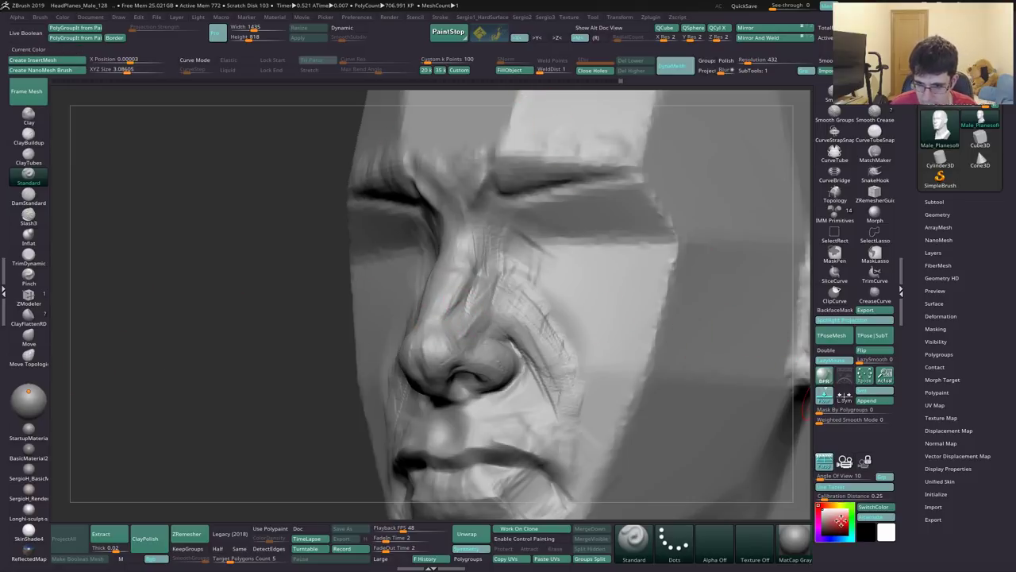
left_click_drag(840, 520, 842, 525)
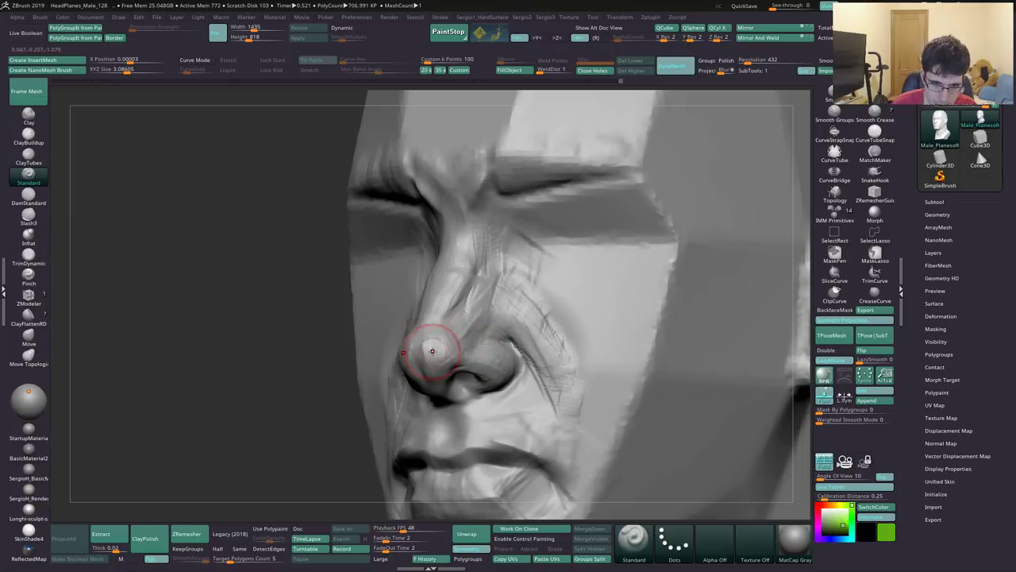
key("space")
mouse_move(432, 351)
left_mouse_down()
mouse_move(466, 318)
mouse_move(455, 343)
left_mouse_up()
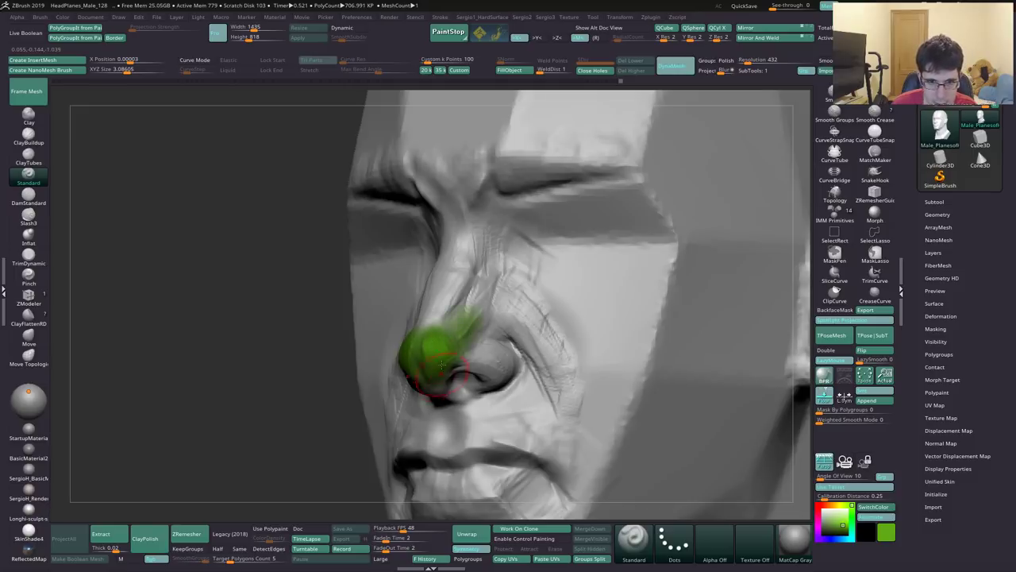
Step: Fill the nostril with blue polypaint, undoing a stray stroke on the bridge
right_click_drag(429, 376, 446, 405)
mouse_move(443, 362)
right_mouse_down()
mouse_move(451, 343)
mouse_move(508, 350)
right_mouse_up()
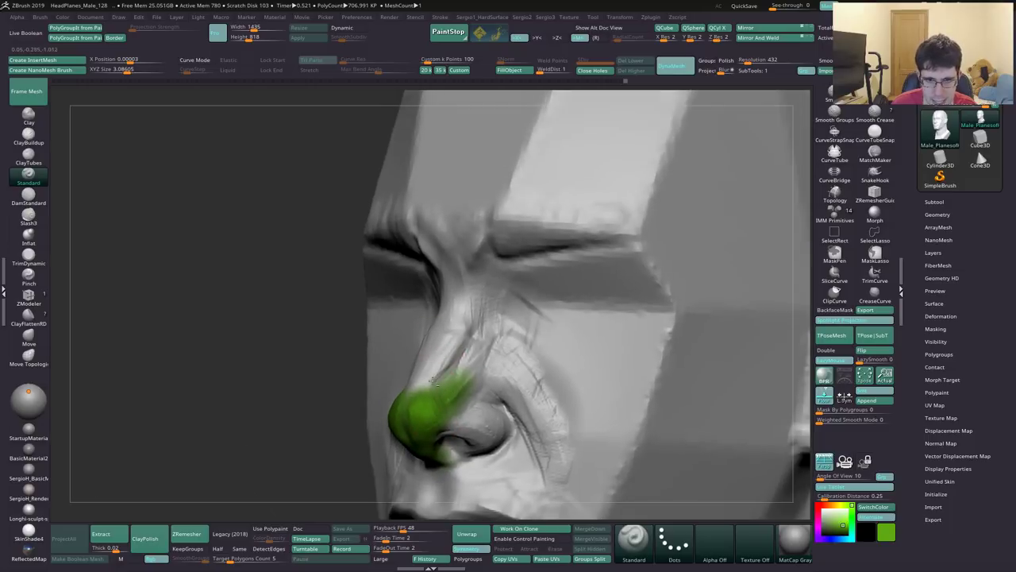
left_click(835, 537)
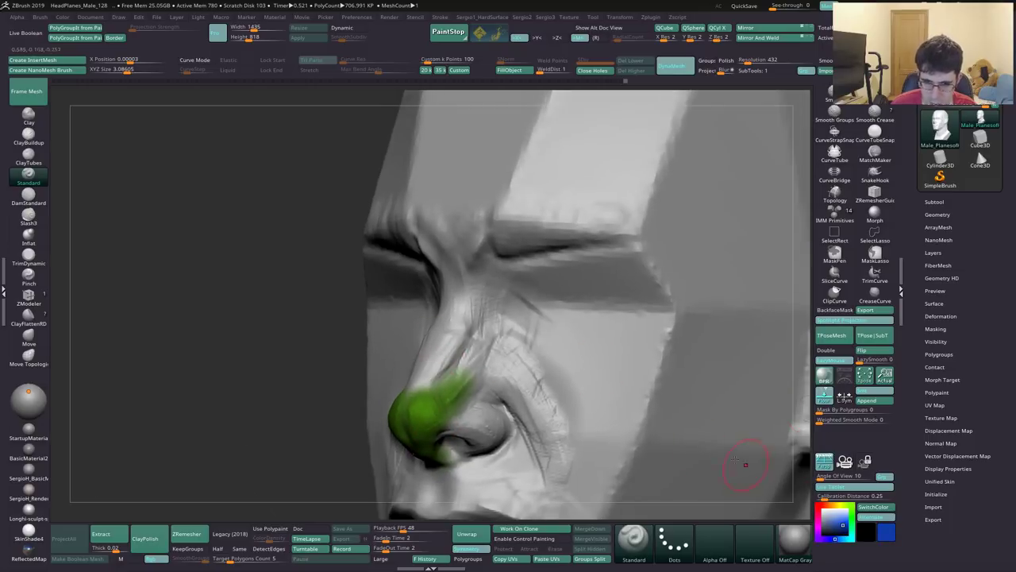
left_click_drag(414, 364, 444, 362)
key("ctrl+z")
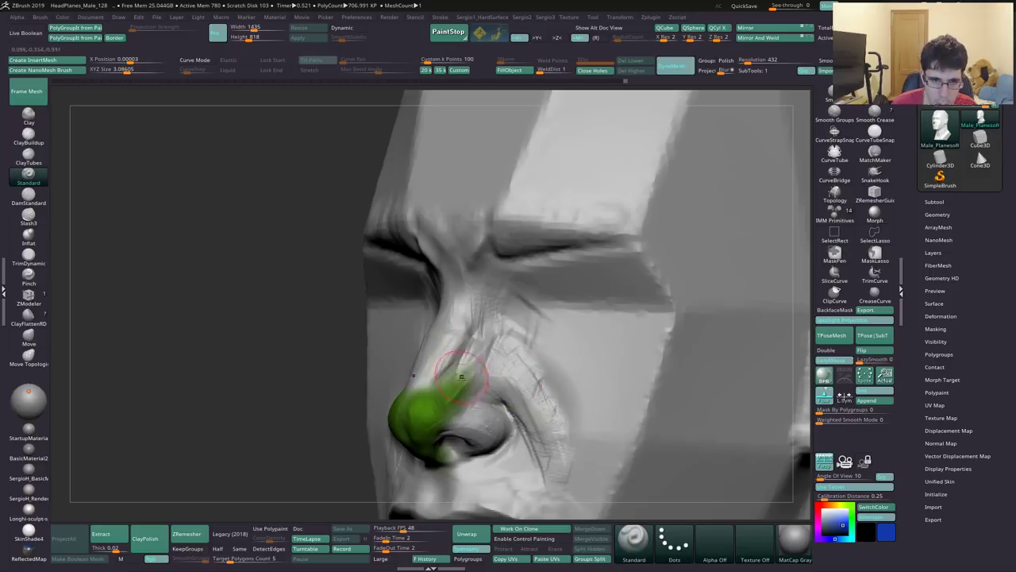
right_click_drag(465, 342, 453, 425)
mouse_move(452, 424)
left_mouse_down()
mouse_move(500, 429)
mouse_move(489, 413)
left_mouse_up()
right_click_drag(488, 413, 457, 451)
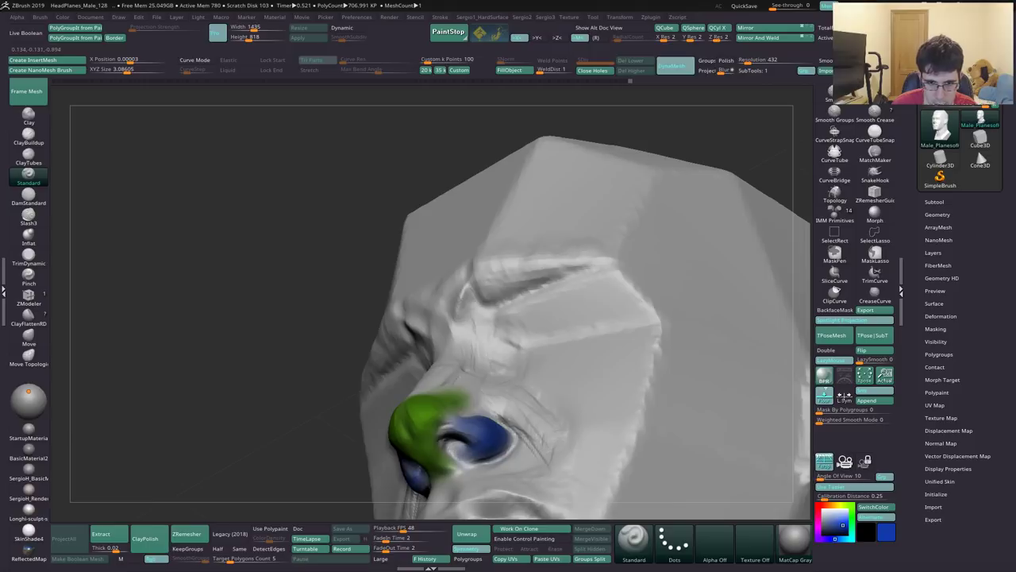
Step: Paint the nose bridge purple, then hide the polypaint display in Subtool
mouse_move(480, 415)
right_mouse_down()
mouse_move(467, 415)
mouse_move(790, 426)
right_mouse_up()
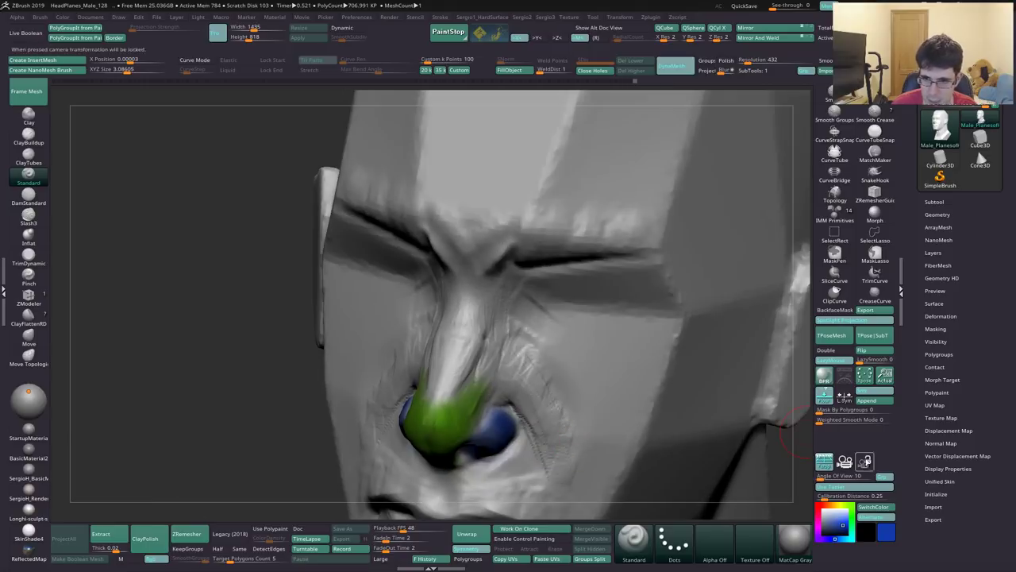
left_click(824, 530)
mouse_move(448, 370)
left_mouse_down()
mouse_move(466, 287)
mouse_move(478, 318)
mouse_move(473, 360)
left_mouse_up()
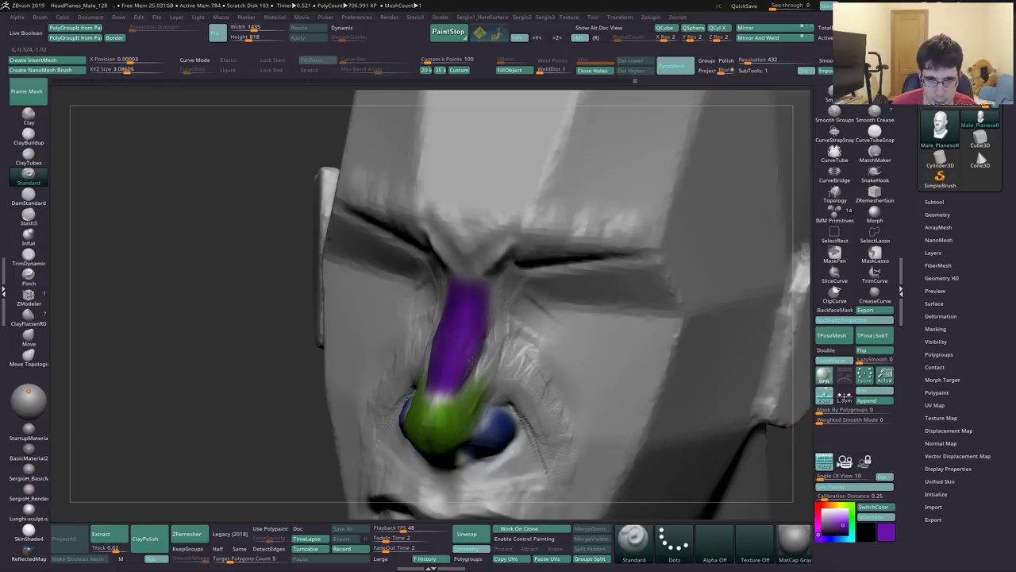
right_click_drag(458, 384, 457, 370)
left_click_drag(451, 373, 486, 290)
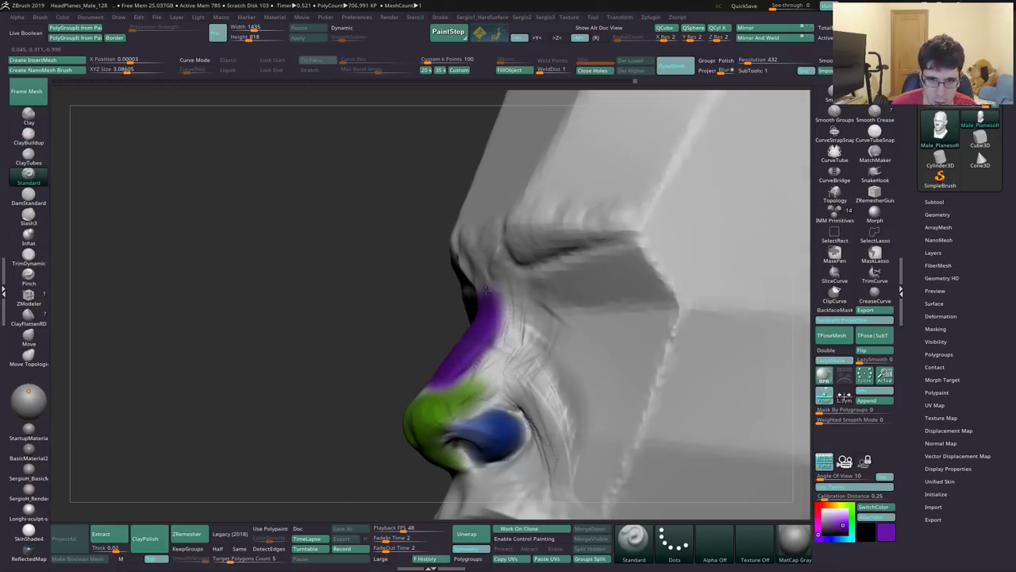
right_click_drag(479, 294, 556, 291)
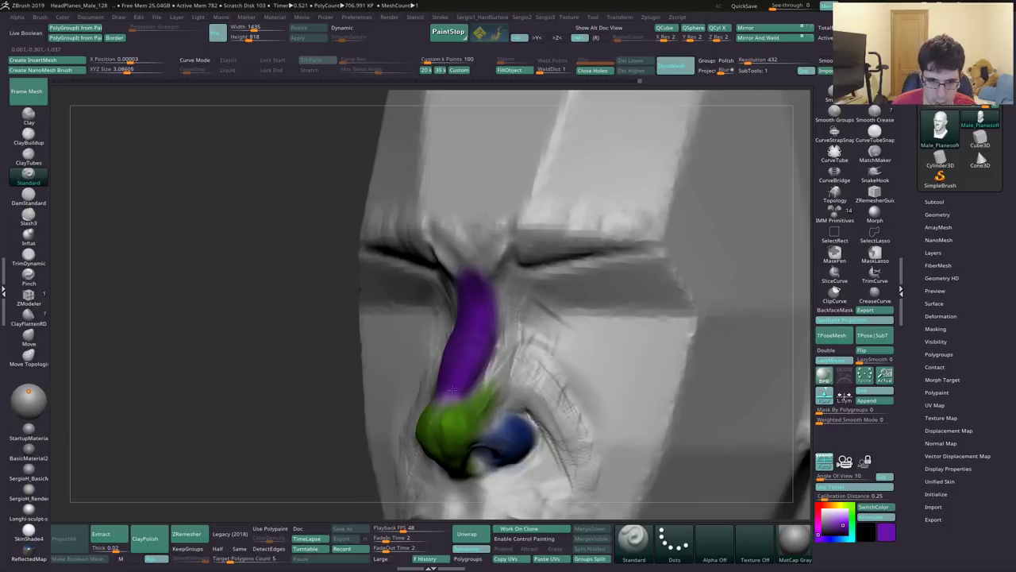
right_click_drag(487, 404, 496, 372)
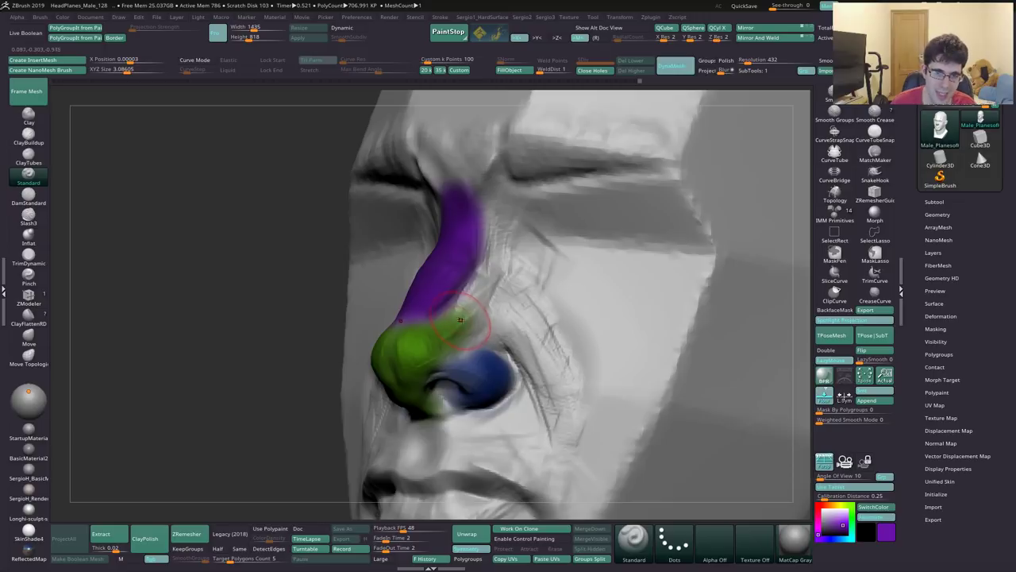
left_click(941, 201)
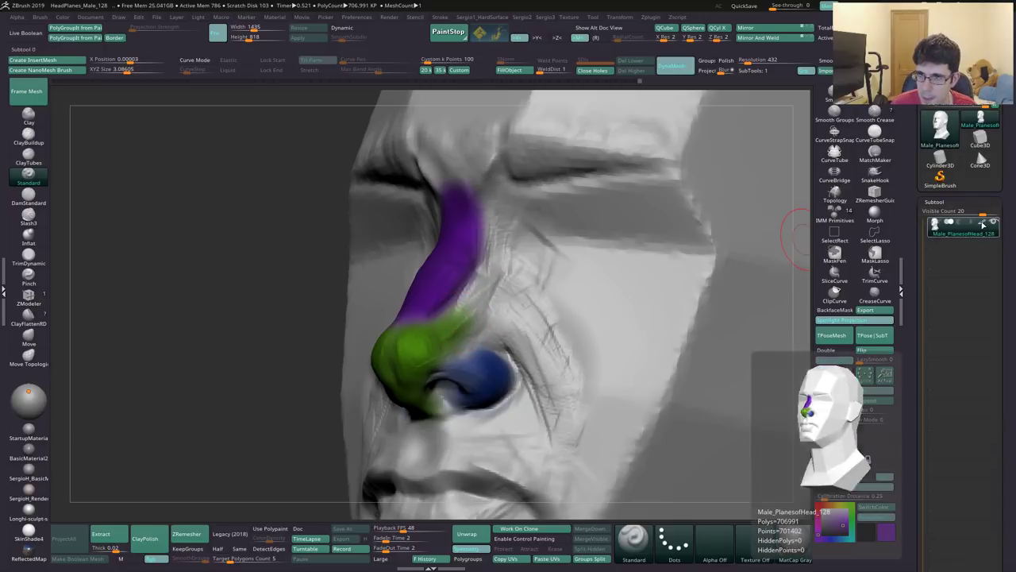
left_click(984, 222)
Step: Reset the main color to white and push the nostril opening deeper with Move
left_click(819, 508)
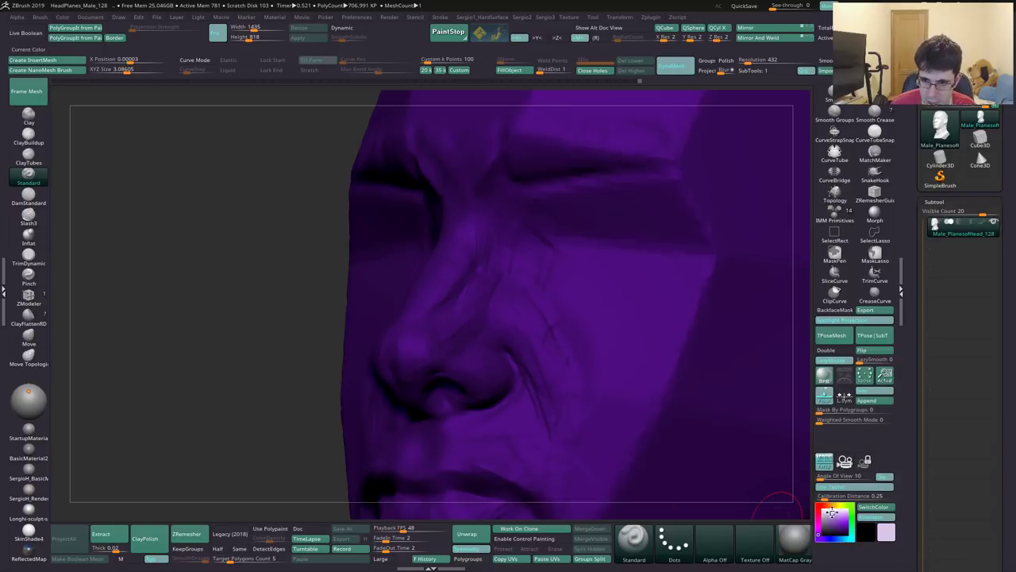
mouse_move(516, 428)
right_mouse_down("ctrl")
mouse_move(454, 411)
mouse_move(526, 385)
mouse_move(527, 358)
right_mouse_up("ctrl")
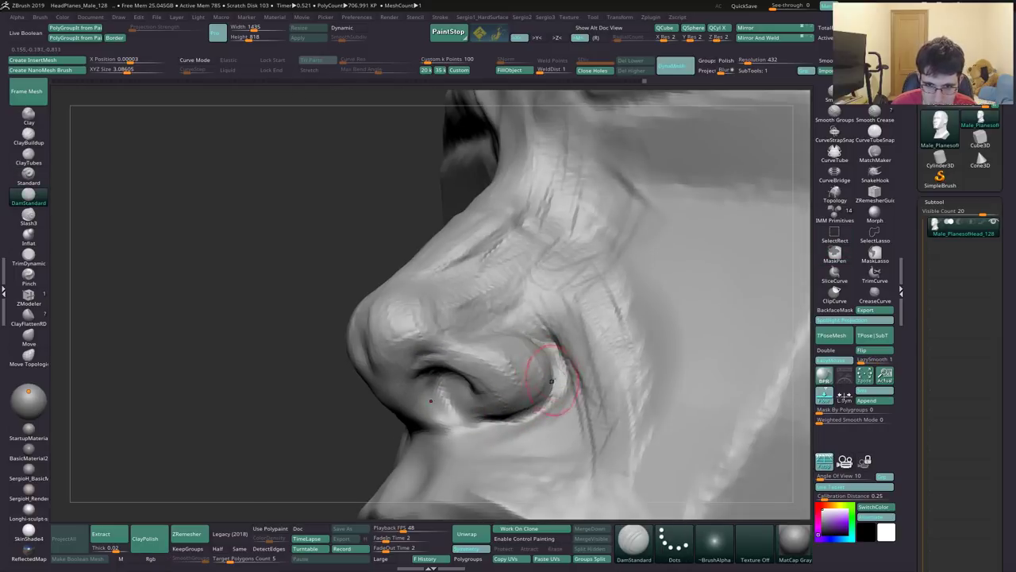
mouse_move(518, 425)
right_mouse_down()
mouse_move(517, 403)
mouse_move(467, 409)
mouse_move(479, 403)
mouse_move(467, 416)
right_mouse_up()
key("b")
key("m")
key("v")
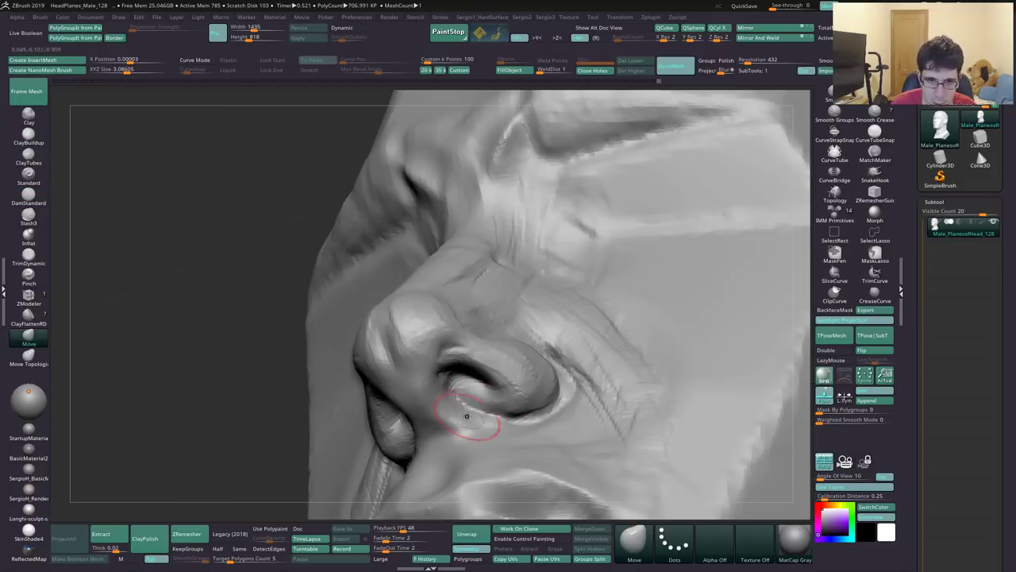
left_click_drag(474, 392, 467, 404)
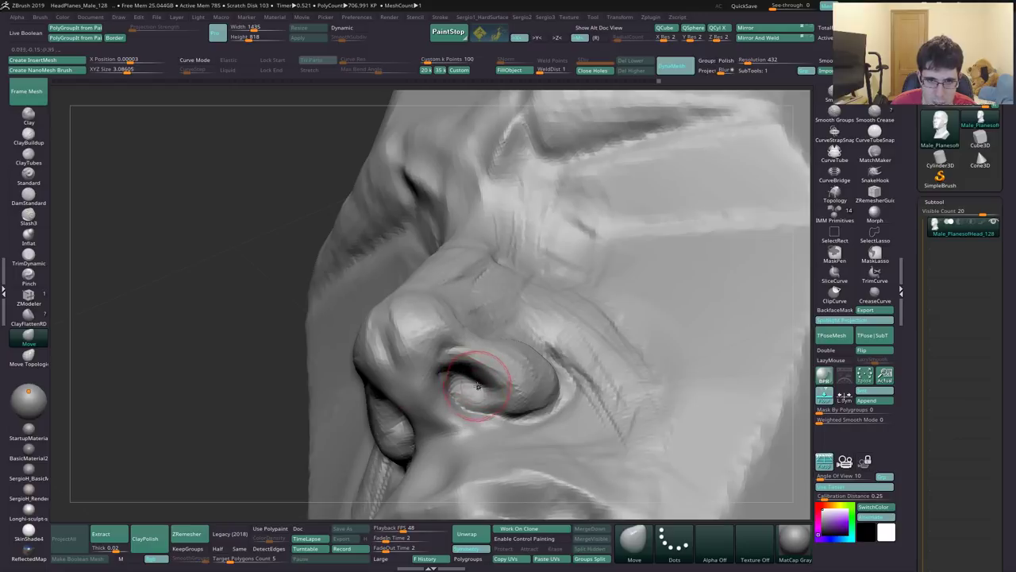
Step: Build ridged ClayBuildup strokes inside the nostrils
mouse_move(474, 383)
right_mouse_down()
mouse_move(479, 373)
mouse_move(491, 394)
right_mouse_up()
key("b")
key("d")
key("s")
key("b")
key("c")
key("b")
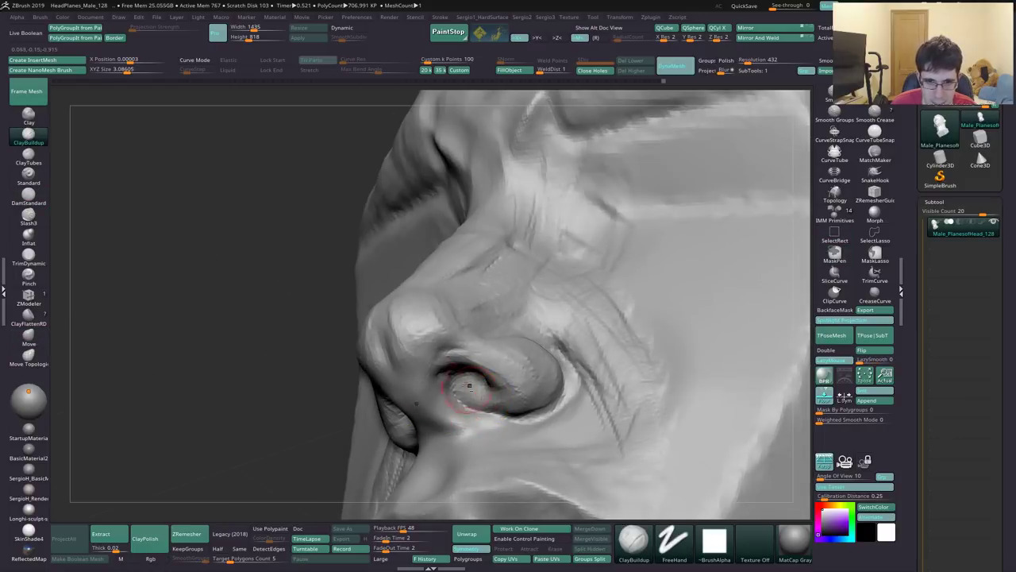
right_click_drag(539, 408, 533, 386)
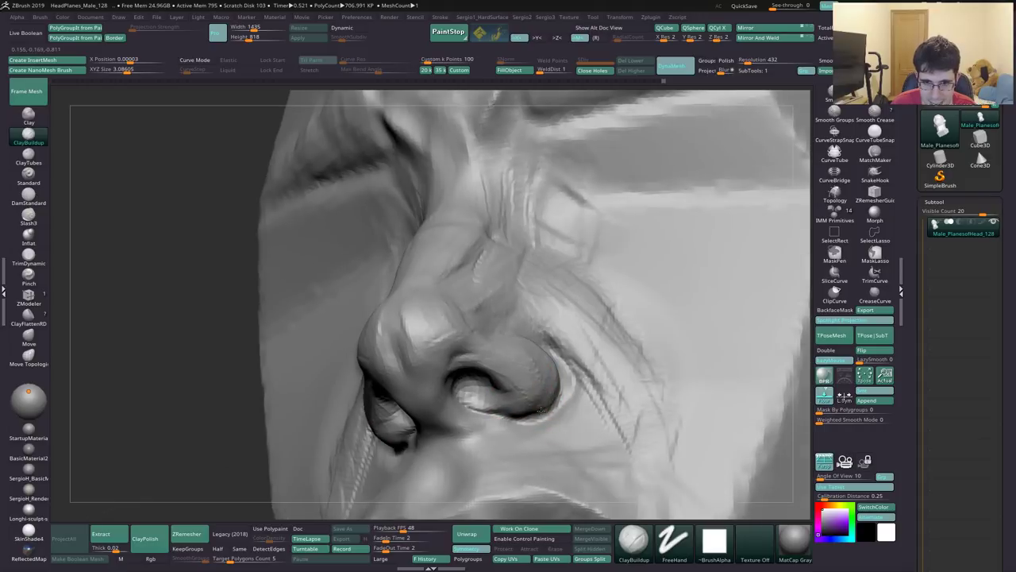
left_click_drag(517, 414, 480, 401)
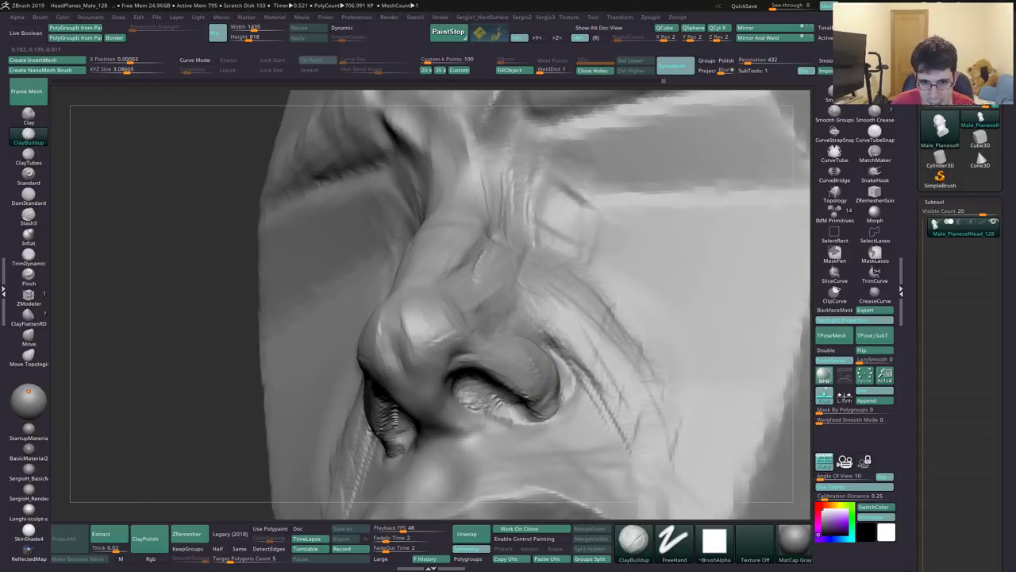
mouse_move(537, 426)
right_mouse_down()
mouse_move(526, 373)
mouse_move(545, 426)
right_mouse_up()
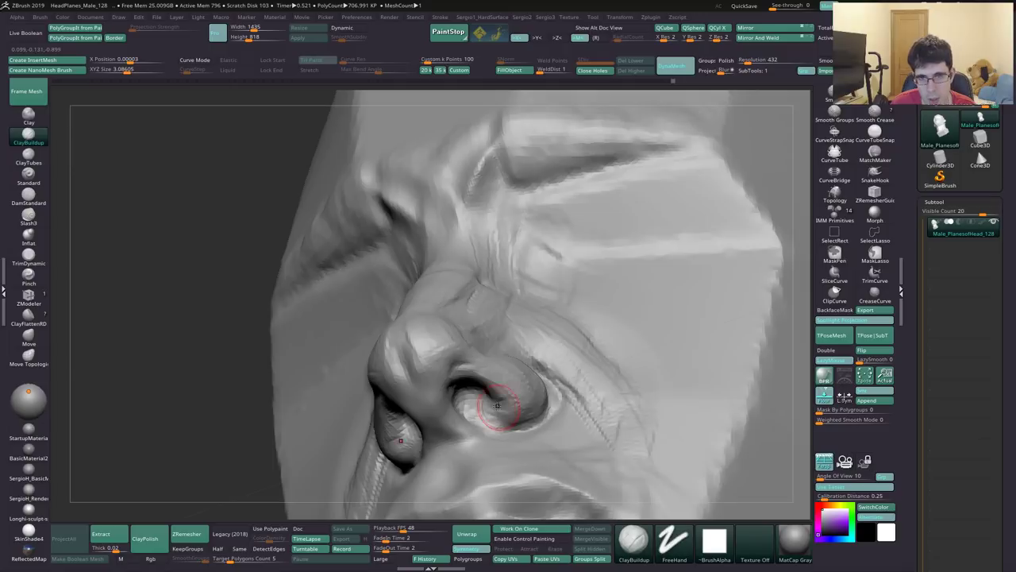
mouse_move(484, 381)
right_mouse_down("ctrl")
mouse_move(469, 424)
mouse_move(496, 385)
mouse_move(551, 422)
mouse_move(469, 362)
mouse_move(511, 415)
mouse_move(514, 363)
mouse_move(483, 374)
mouse_move(472, 445)
right_mouse_up("ctrl")
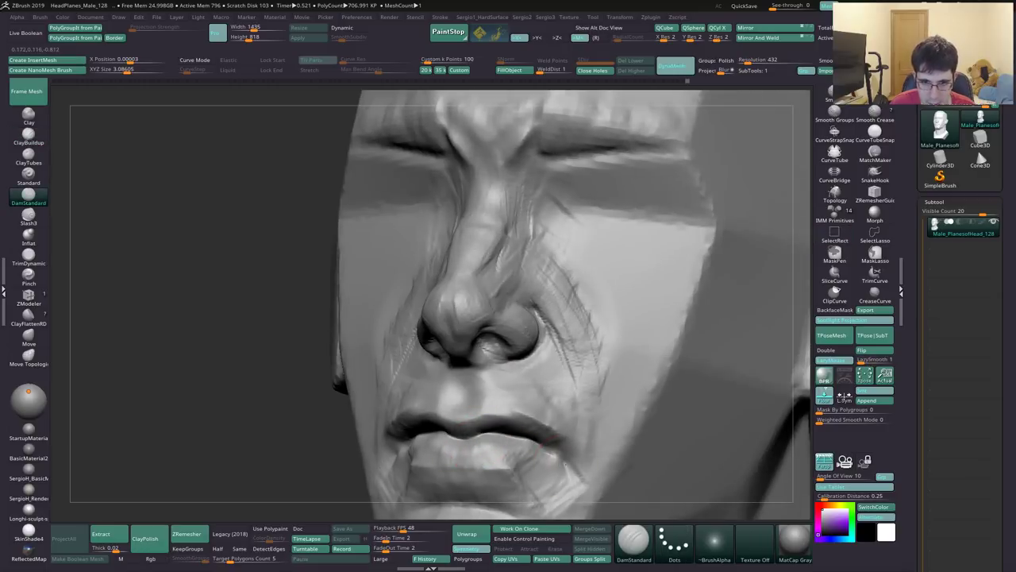
Step: Build crosshatched ClayBuildup strokes over the lower lip and upper lip
right_click_drag(542, 449, 541, 429)
key("b")
key("c")
key("b")
mouse_move(429, 397)
left_mouse_down()
mouse_move(397, 413)
mouse_move(477, 437)
left_mouse_up()
left_click_drag(478, 401, 476, 425)
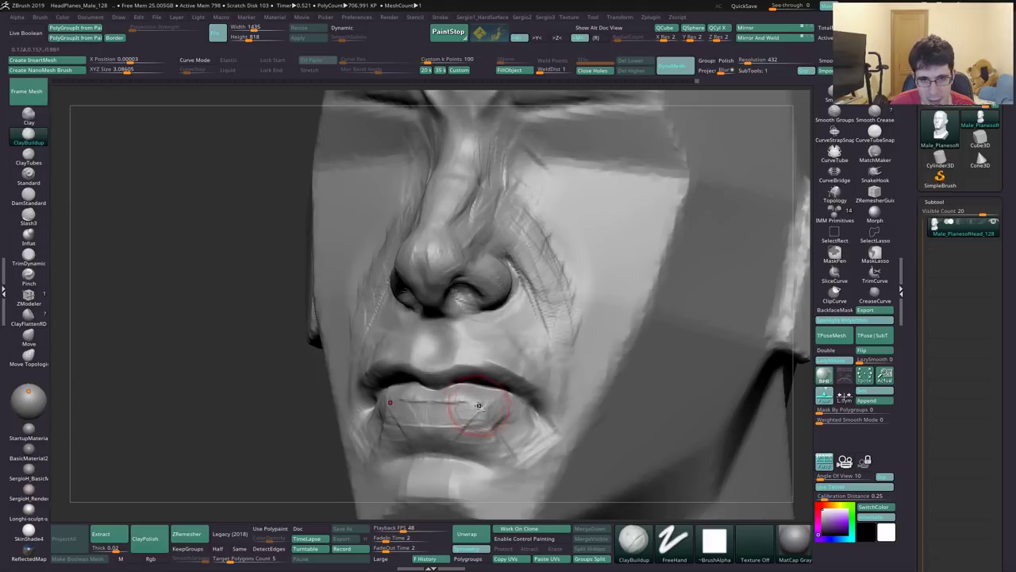
mouse_move(408, 397)
left_mouse_down()
mouse_move(455, 398)
mouse_move(373, 429)
mouse_move(508, 445)
mouse_move(393, 449)
mouse_move(441, 452)
mouse_move(401, 437)
mouse_move(482, 449)
mouse_move(516, 437)
left_mouse_up()
left_click_drag(369, 441, 504, 438)
mouse_move(413, 385)
left_mouse_down()
mouse_move(481, 381)
mouse_move(373, 380)
left_mouse_up()
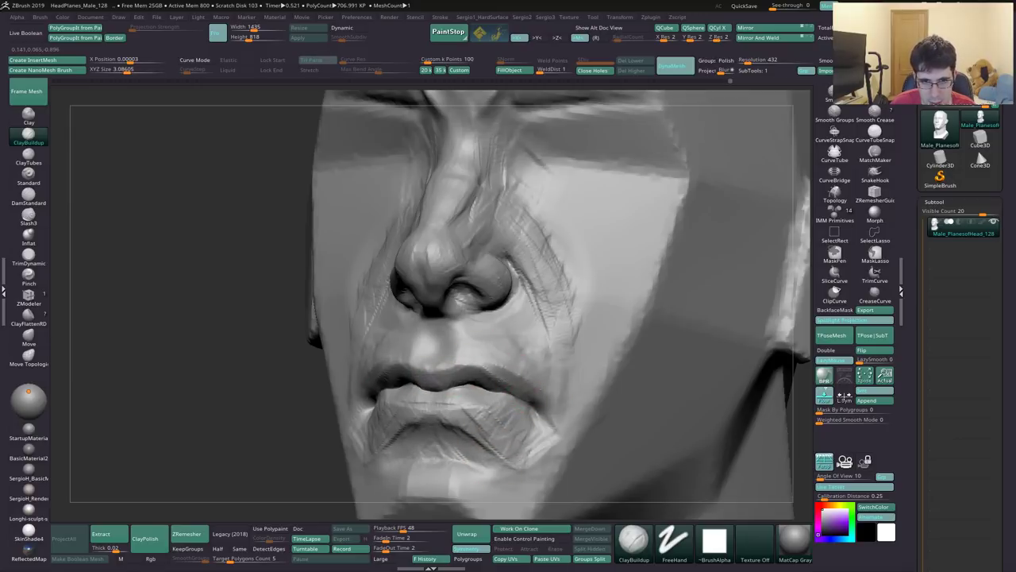
Step: Add clay at the mouth corners and along the nasolabial fold
left_click_drag(508, 393, 563, 437)
left_click_drag(556, 369, 563, 444)
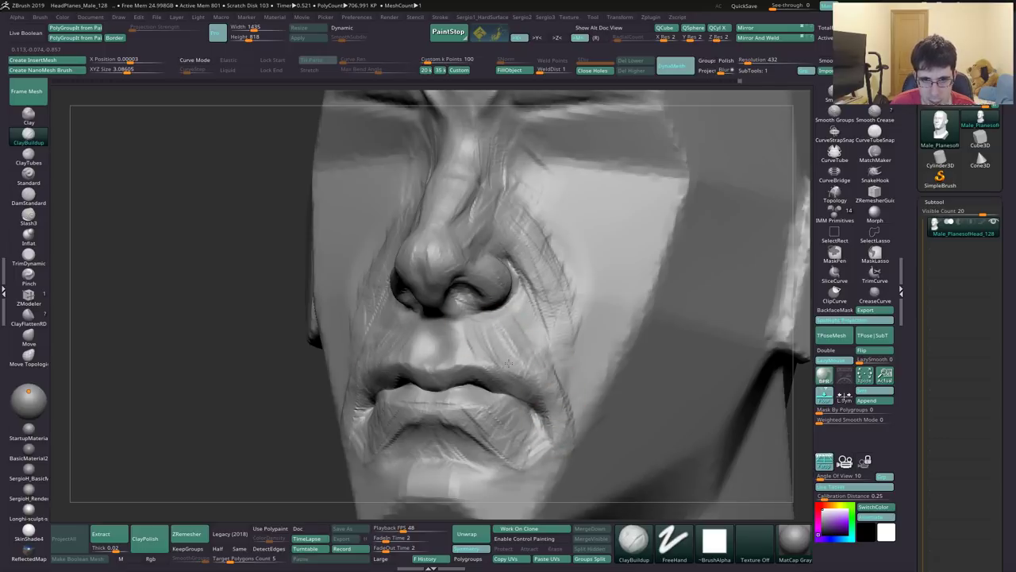
mouse_move(520, 306)
left_mouse_down()
mouse_move(525, 344)
mouse_move(464, 336)
left_mouse_up()
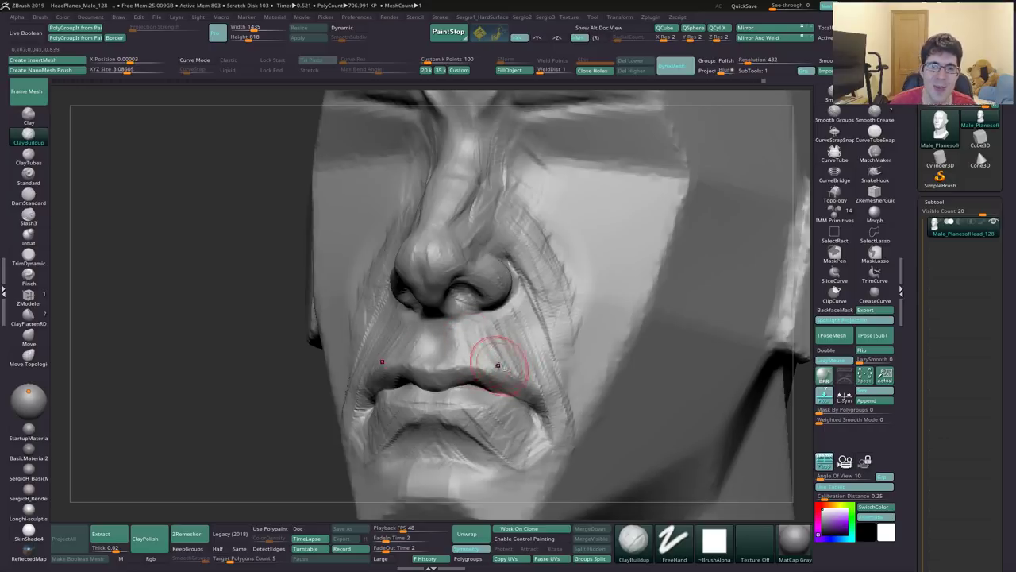
mouse_move(544, 363)
right_mouse_down()
mouse_move(536, 416)
mouse_move(450, 335)
right_mouse_up()
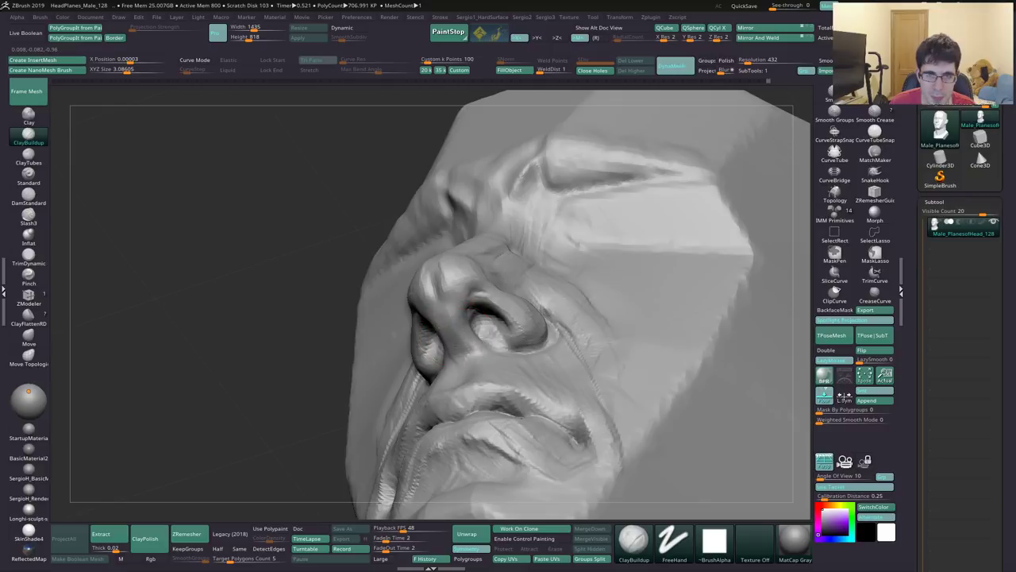
mouse_move(495, 336)
right_mouse_down()
mouse_move(524, 367)
mouse_move(510, 412)
right_mouse_up()
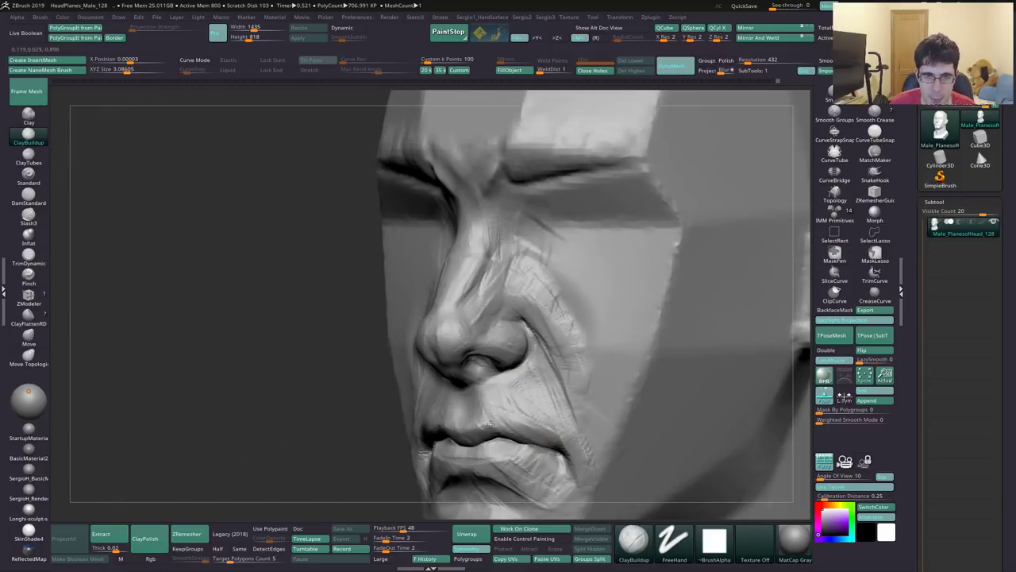
key("ctrl")
Step: Frame the whole head and orbit to a three-quarter view
key("f")
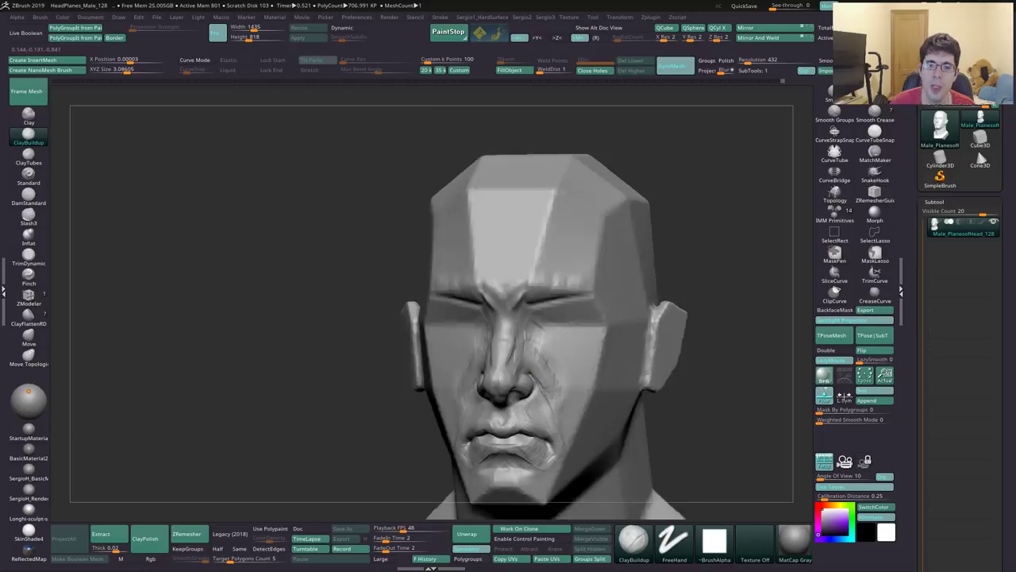
mouse_move(538, 438)
right_mouse_down()
mouse_move(540, 403)
mouse_move(484, 302)
mouse_move(482, 365)
mouse_move(497, 331)
mouse_move(522, 408)
mouse_move(515, 373)
mouse_move(545, 402)
right_mouse_up()
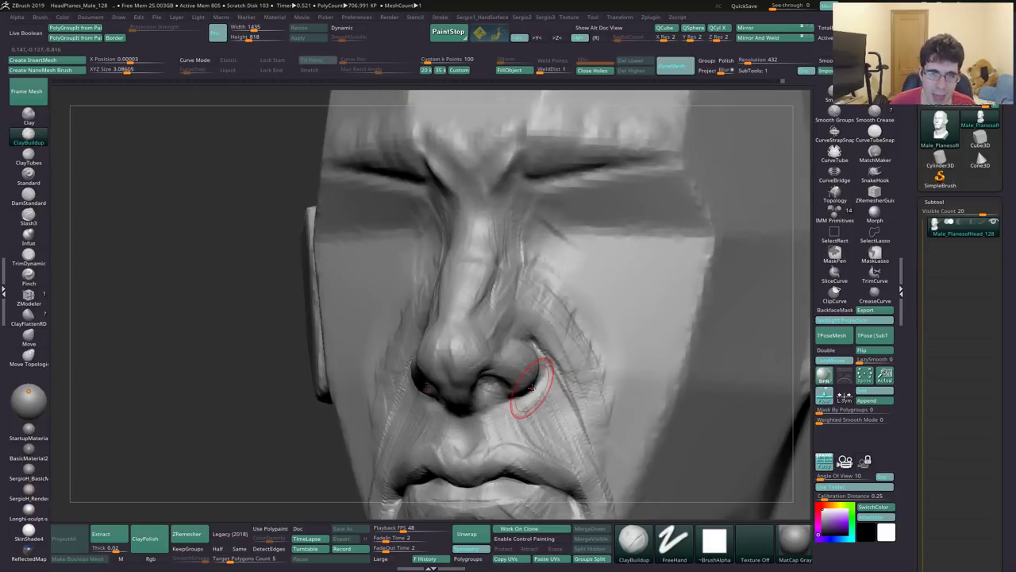